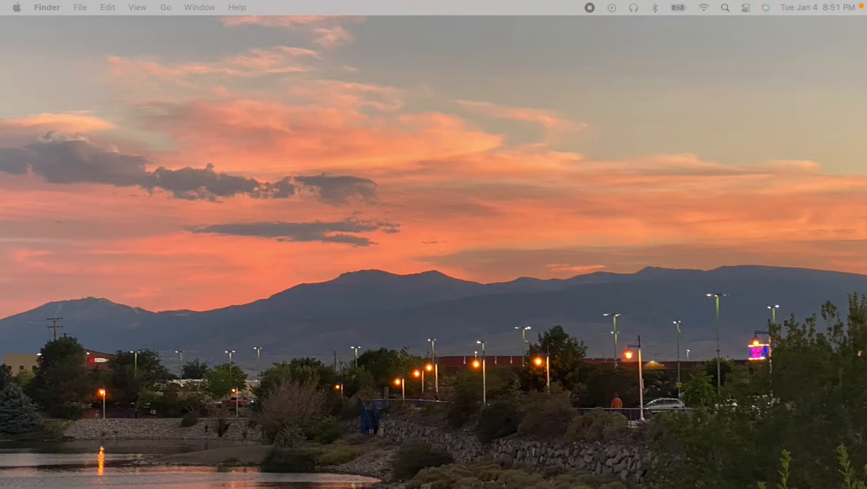
Step: Bring the blank Excel workbook onto the desktop, then resize and reposition its window
left_click_drag(0, 51, 489, 34)
left_click_drag(777, 18, 686, 50)
left_click_drag(590, 54, 749, 26)
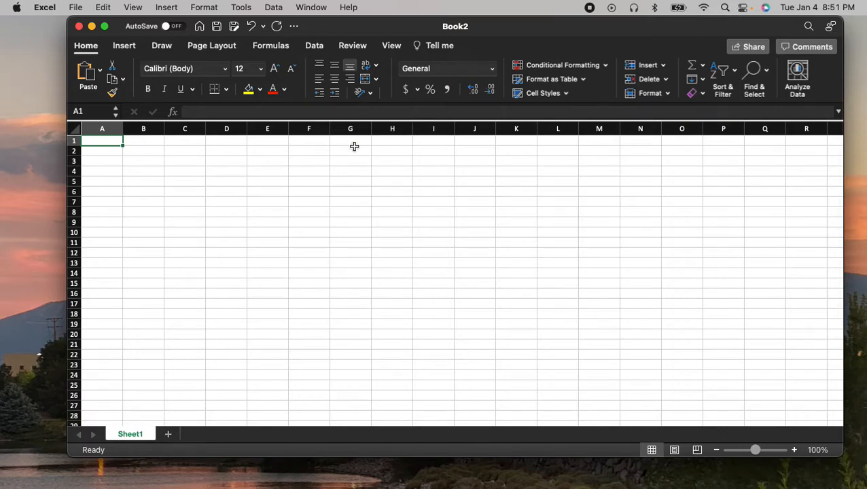
Step: Enter the column header Total in cell B1
left_click(144, 141)
type("Total")
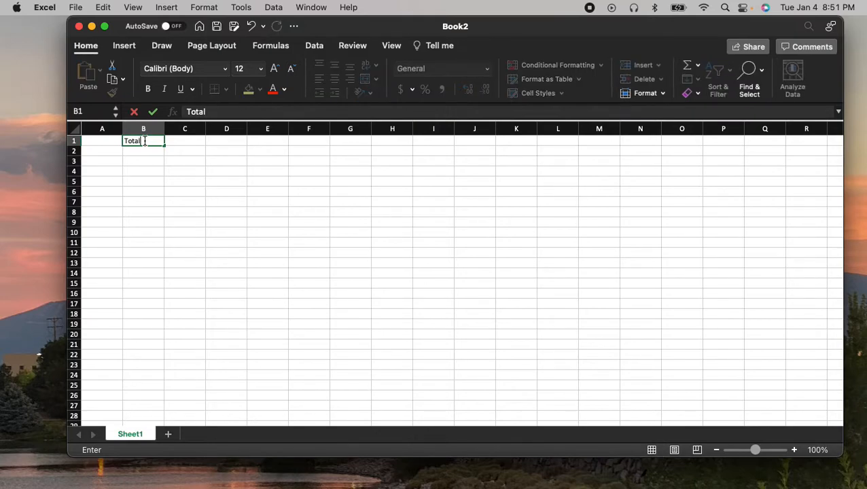
key("Return")
Step: Enter january in A2 and february in A3, and autofill the month names through december in A13
key("Left")
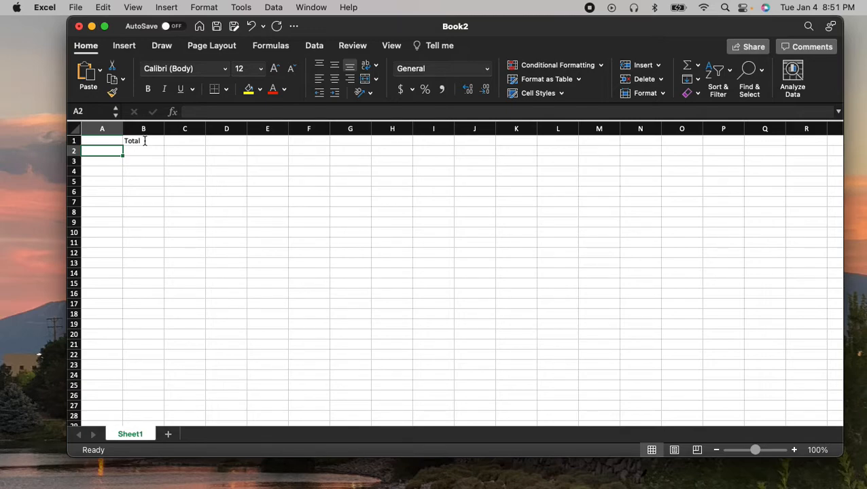
type("january")
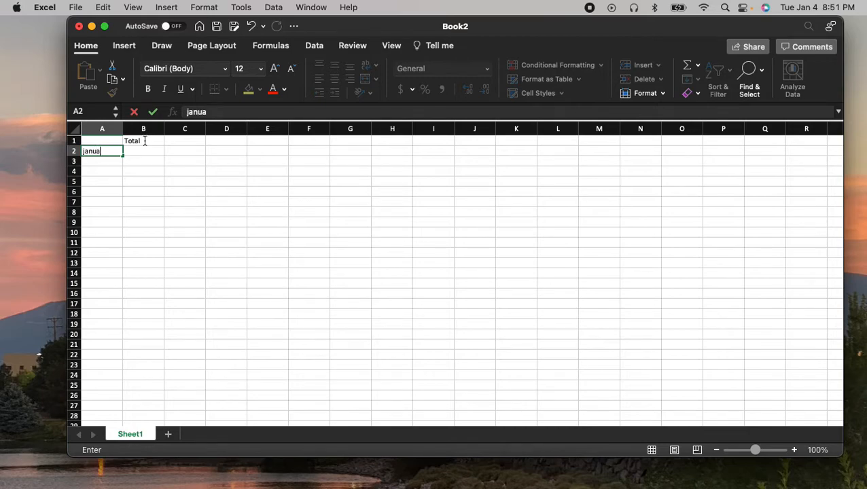
key("Return")
type("fe")
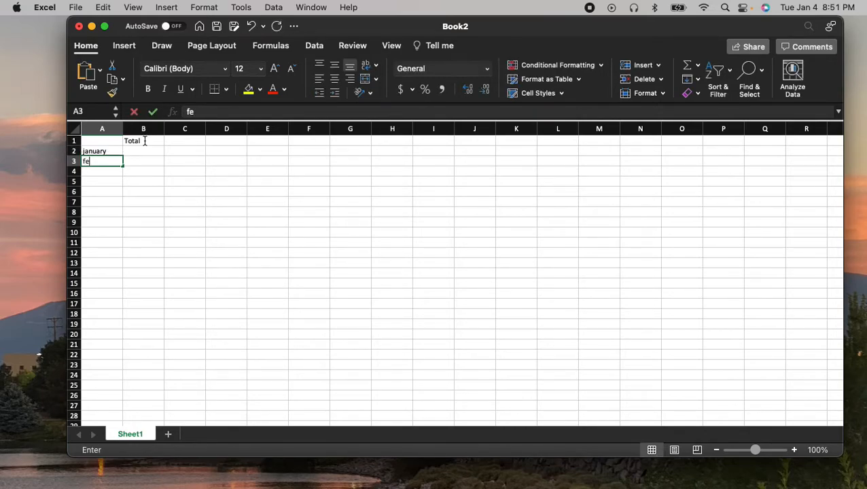
type("bruary")
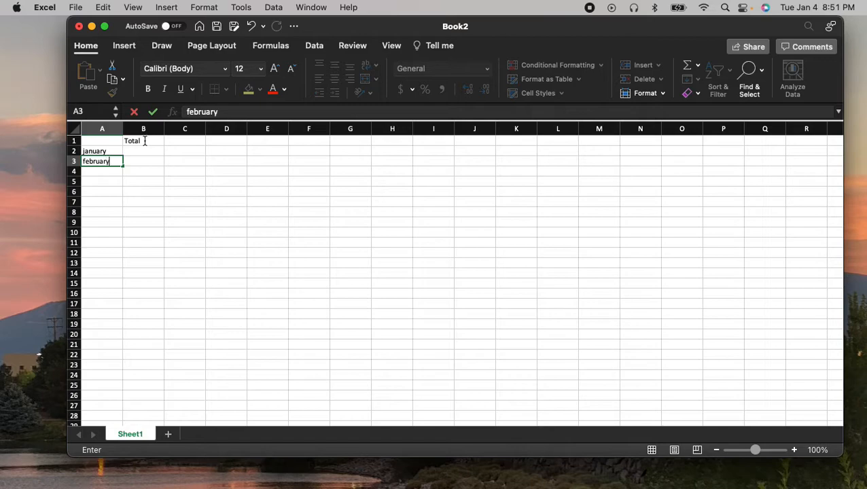
key("Return")
left_click_drag(114, 150, 116, 271)
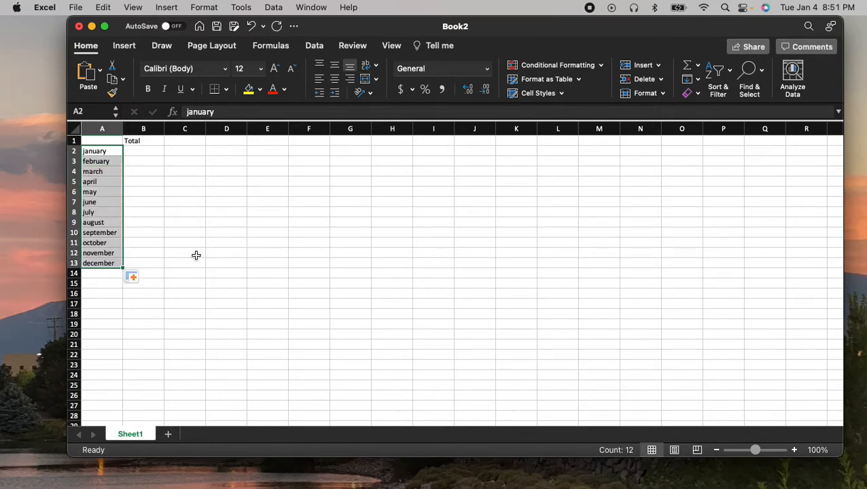
Step: Enter the January to April totals 35, 37, 42 and 50 in cells B2 to B5
left_click(140, 150)
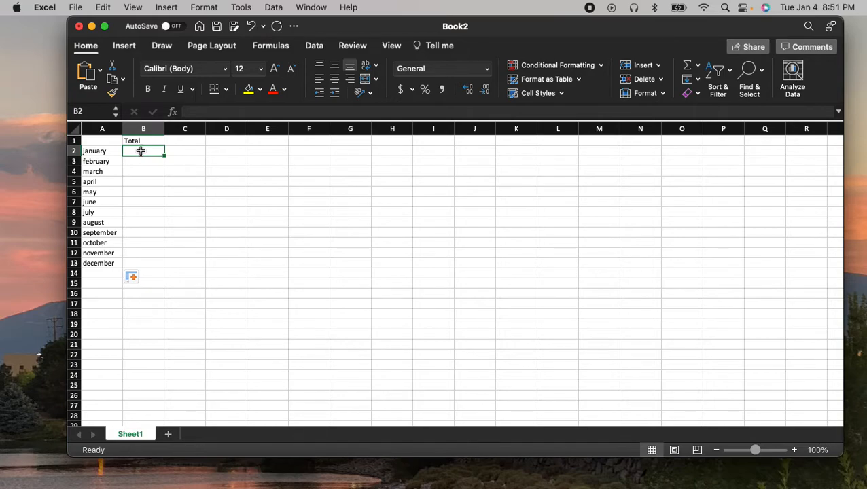
type("35")
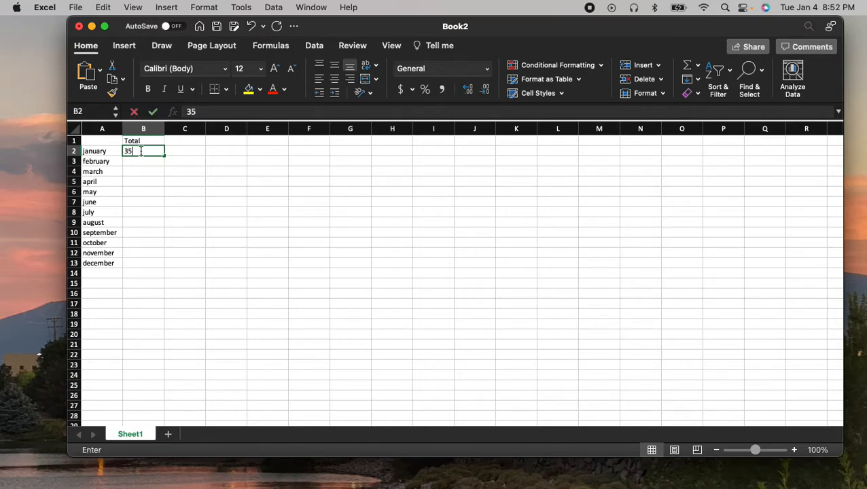
key("Return")
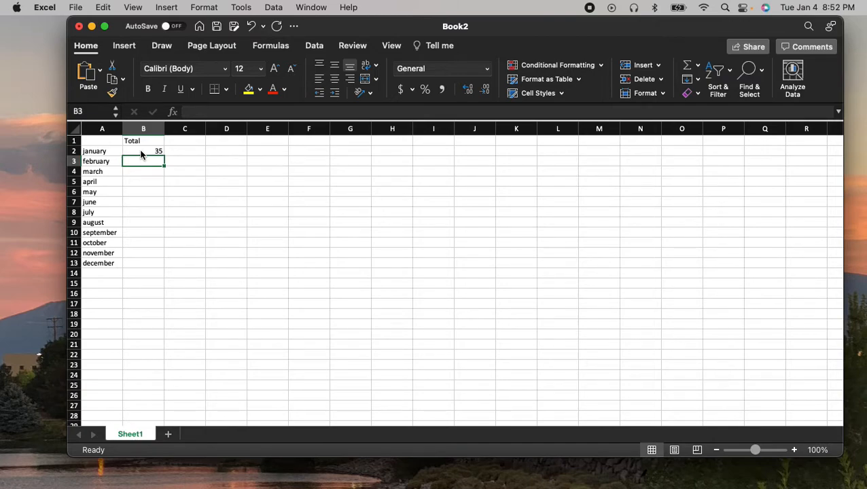
type("37")
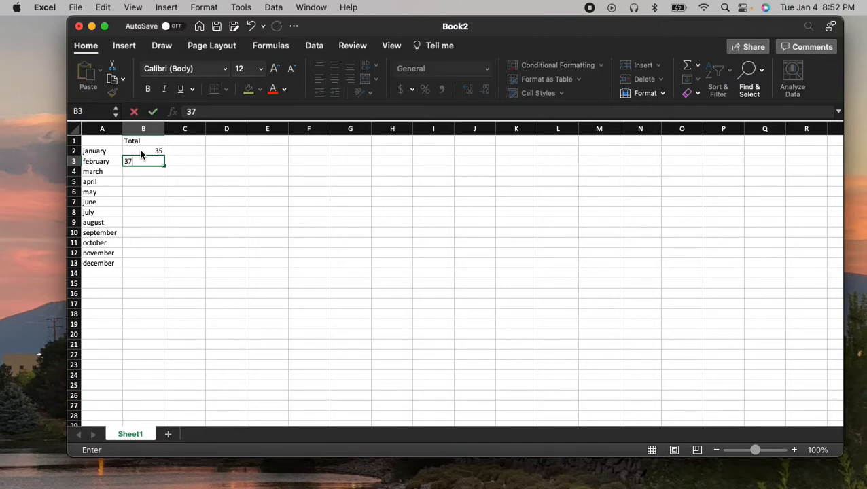
key("Return")
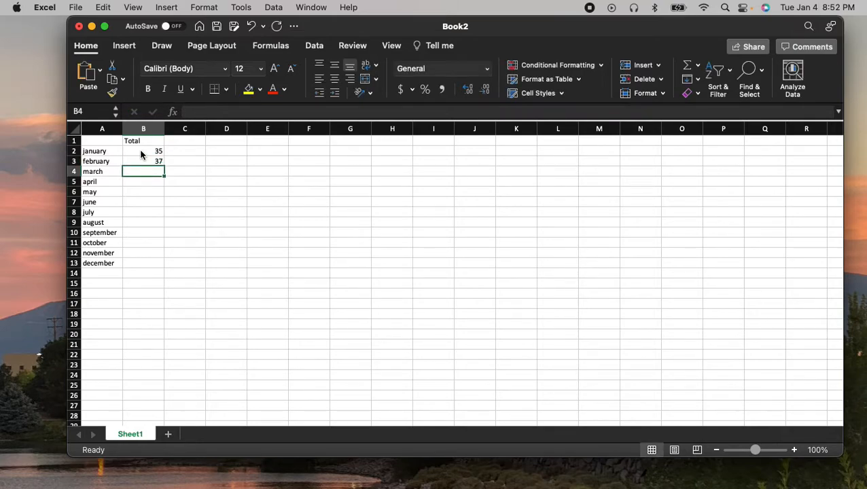
type("42")
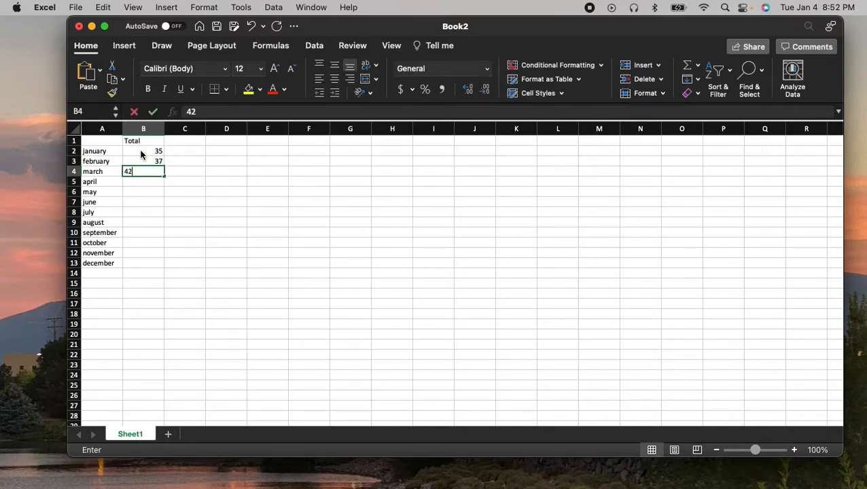
key("Return")
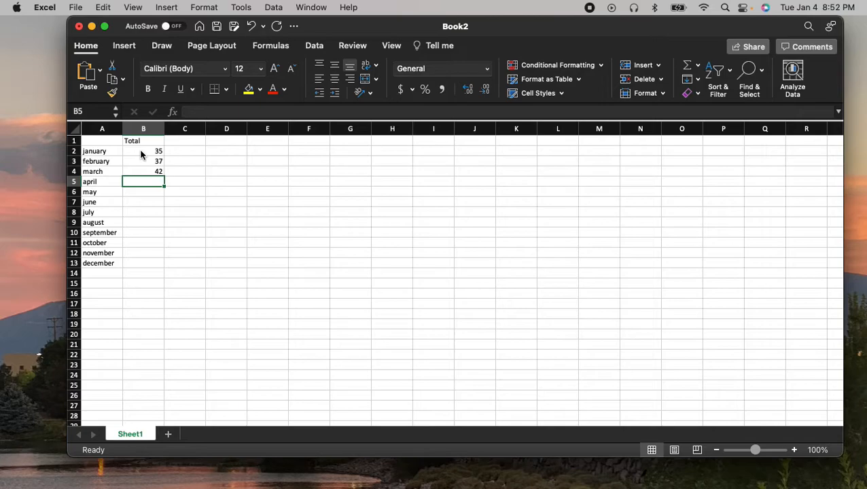
type("50")
key("Return")
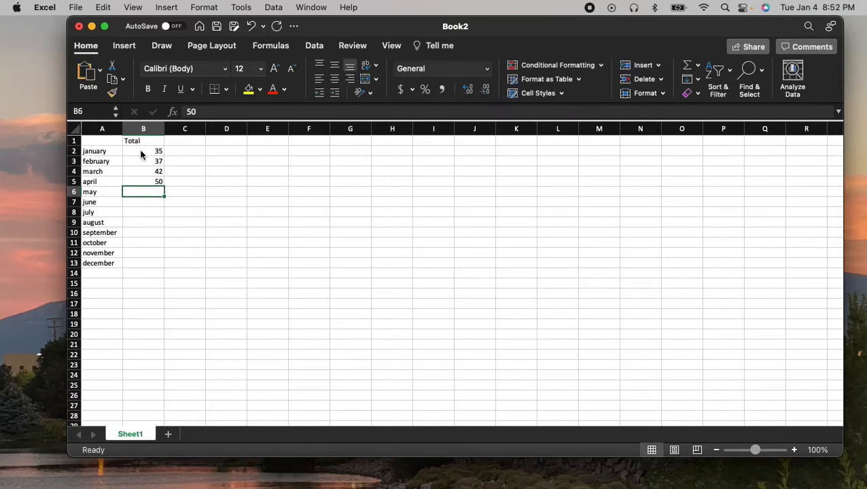
Step: Enter the May to August totals 47, 60, 62 and 58 in cells B6 to B9
type("4")
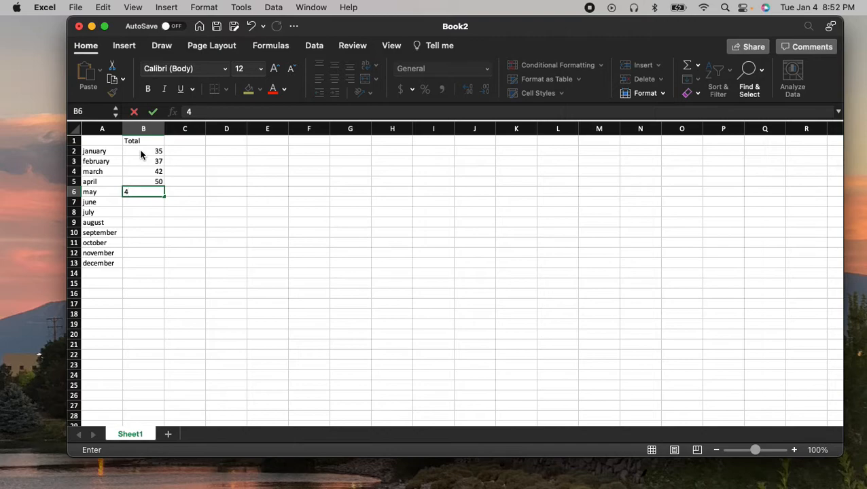
type("7")
key("Return")
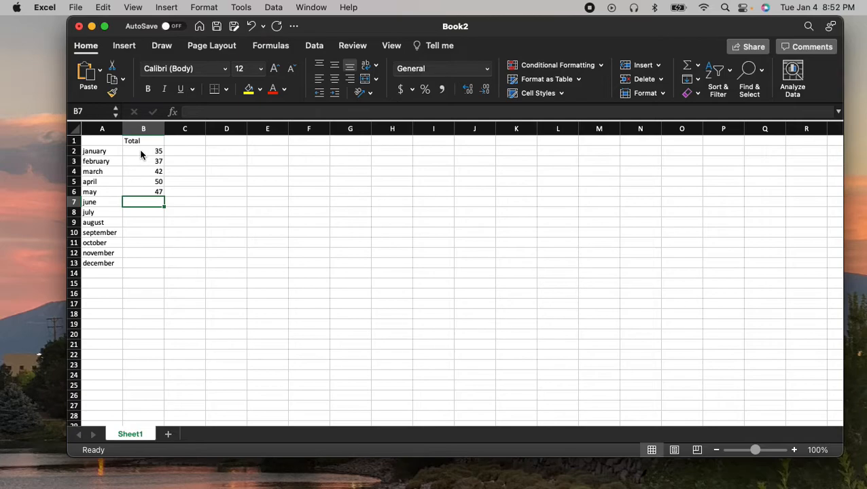
type("60")
key("Return")
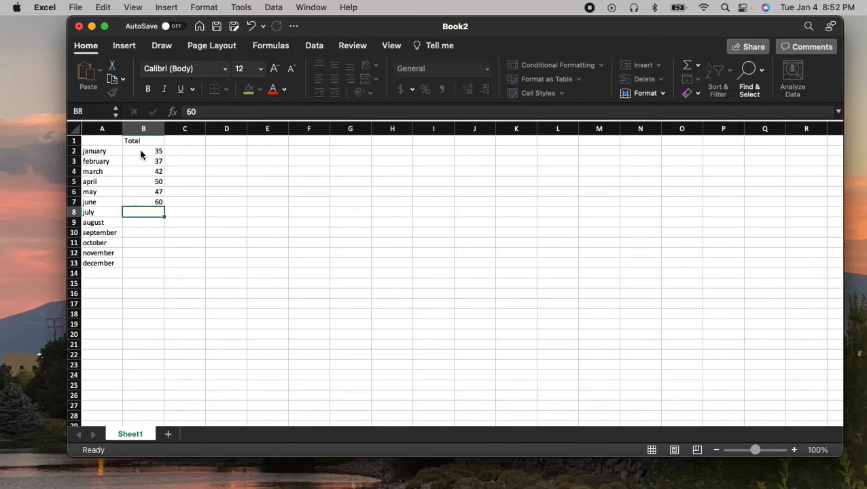
type("62")
key("Return")
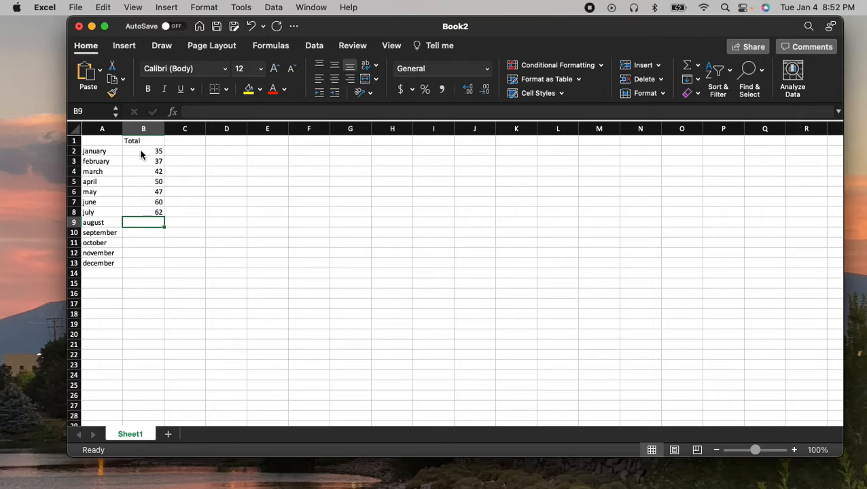
type("58")
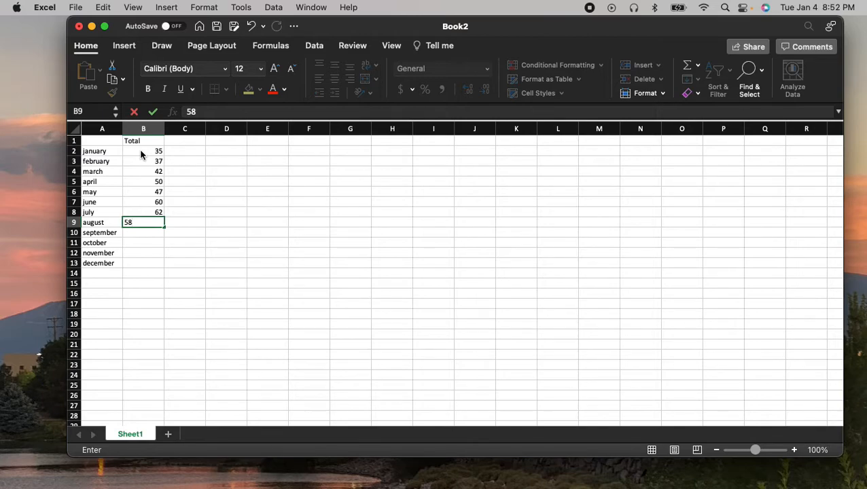
key("Return")
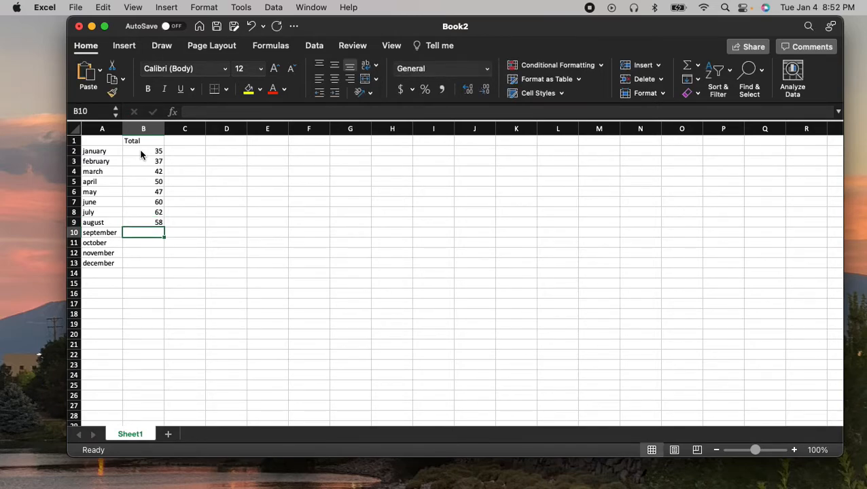
Step: Enter the September to December totals 57, 56, 42 and 51 in cells B10 to B13
type("57")
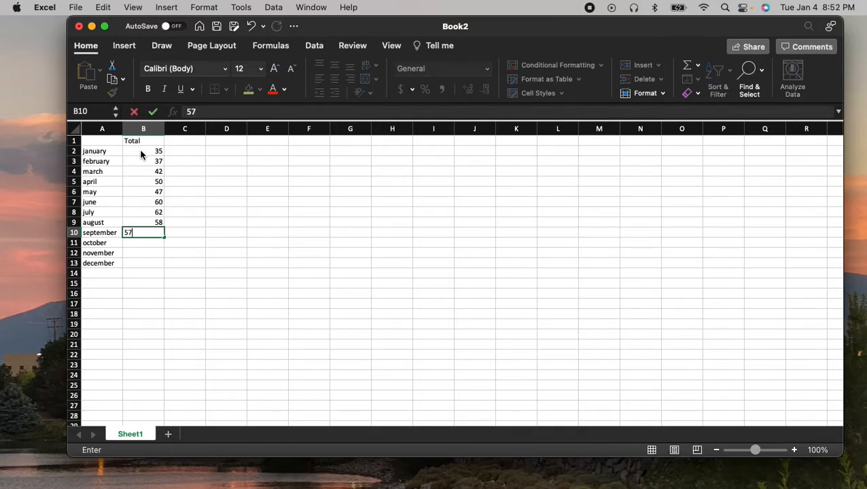
key("Return")
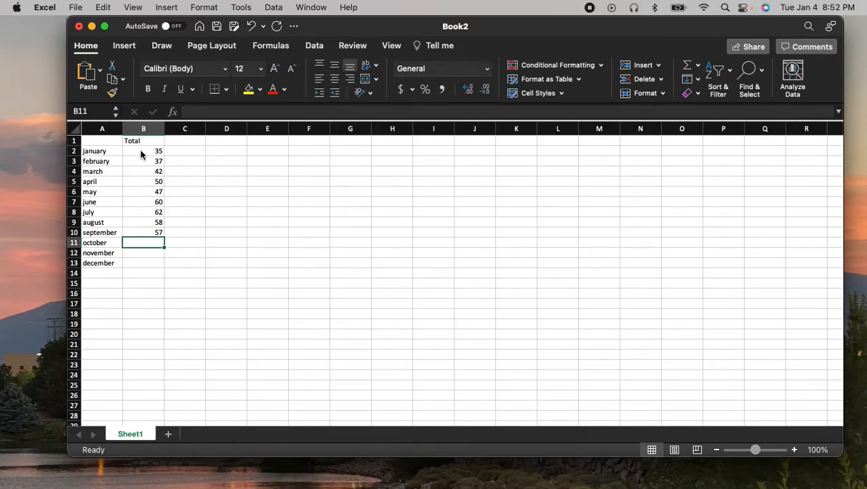
type("56")
key("Return")
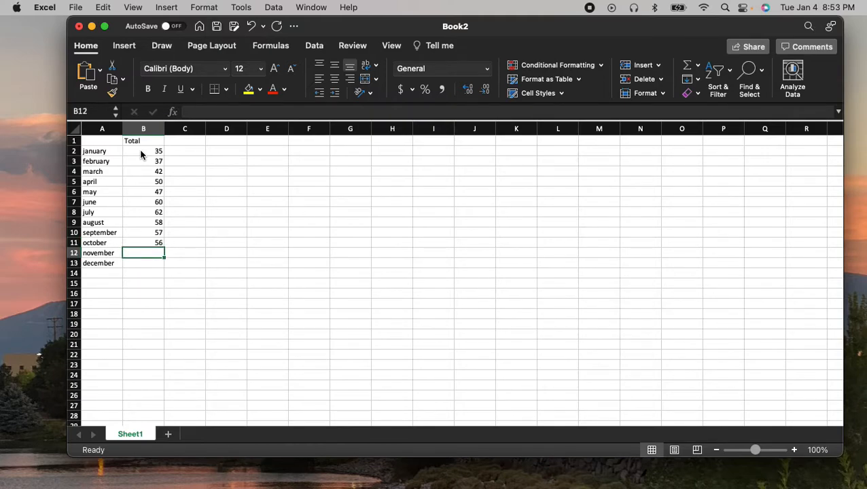
type("42")
key("Return")
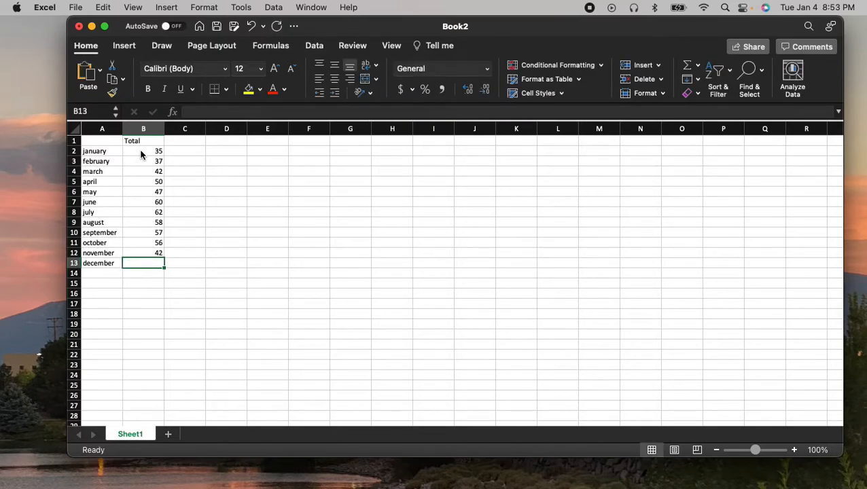
type("51")
key("Return")
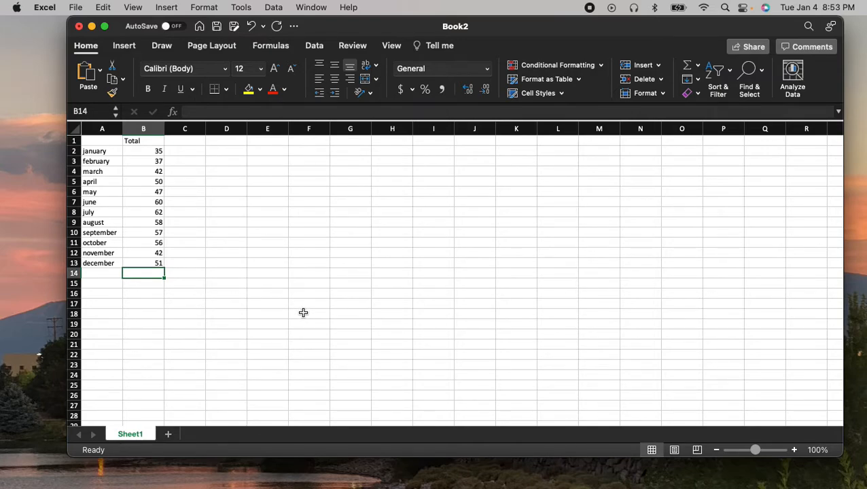
Step: Label cell A14 as total and sum the monthly values in B14 with =SUM(B2:B13)
left_click(109, 273)
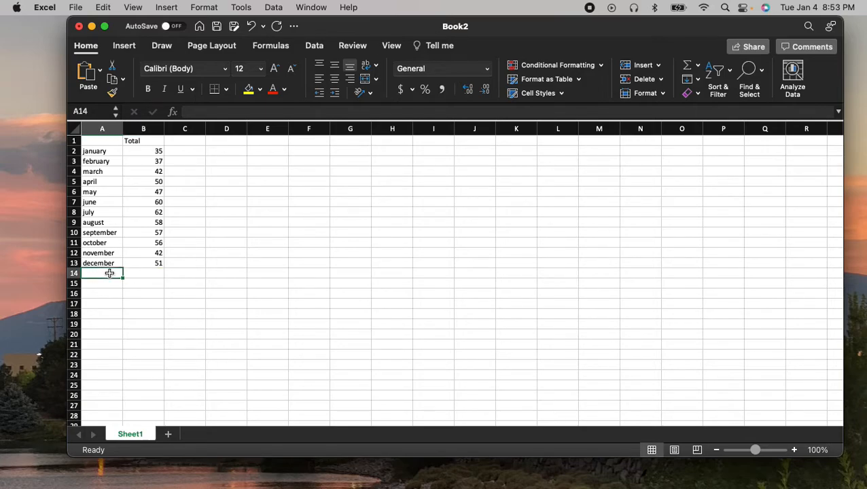
type("total")
key("Tab")
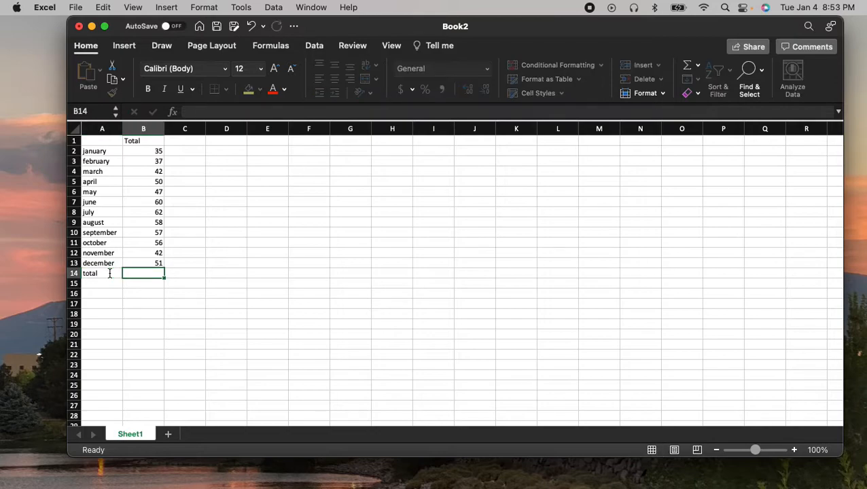
type("=su")
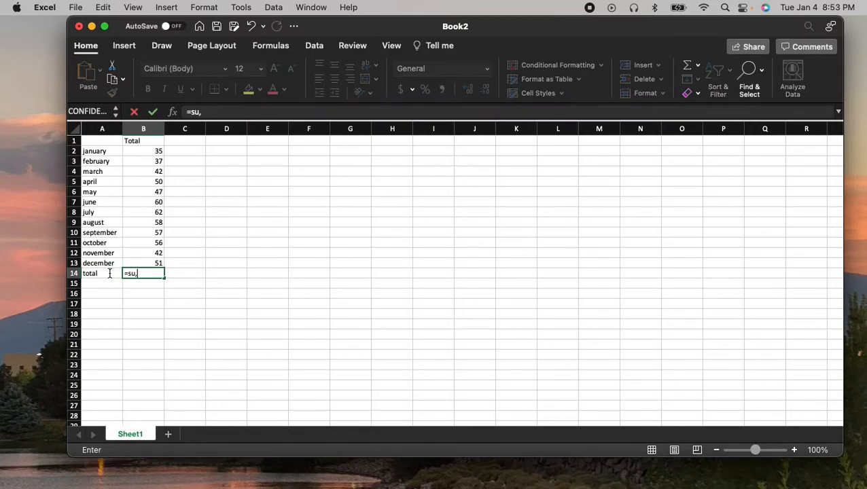
type("m")
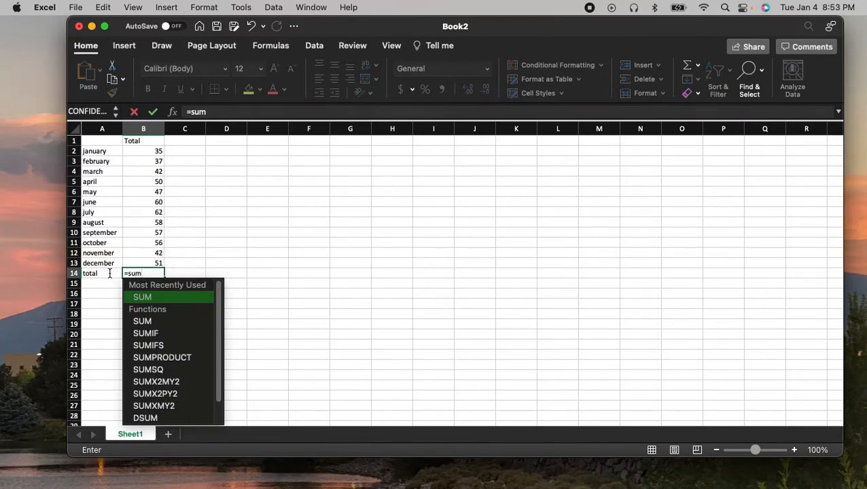
key("Tab")
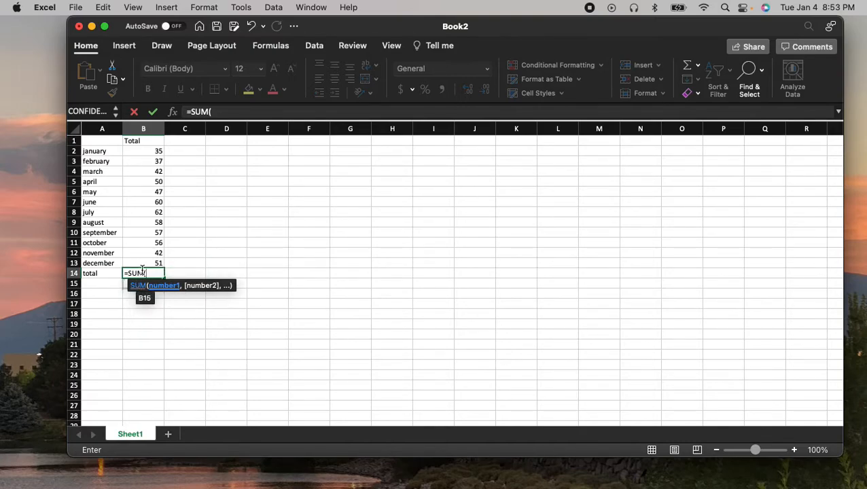
left_click_drag(149, 154, 152, 259)
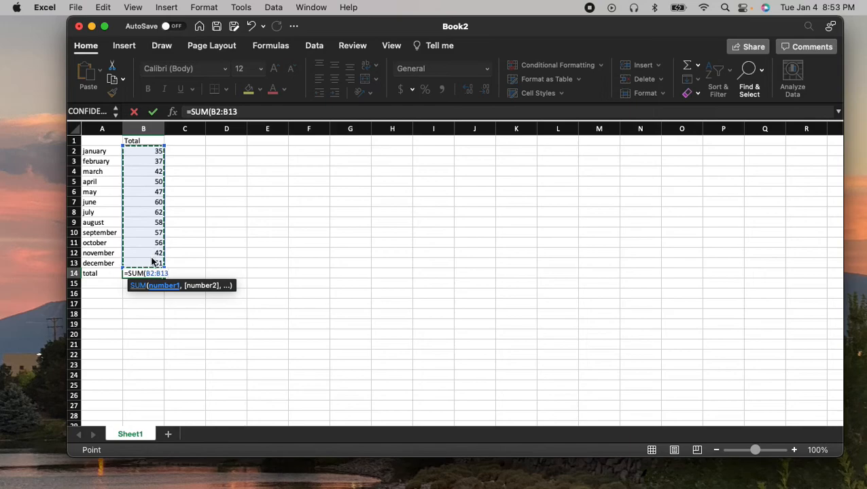
key("Return")
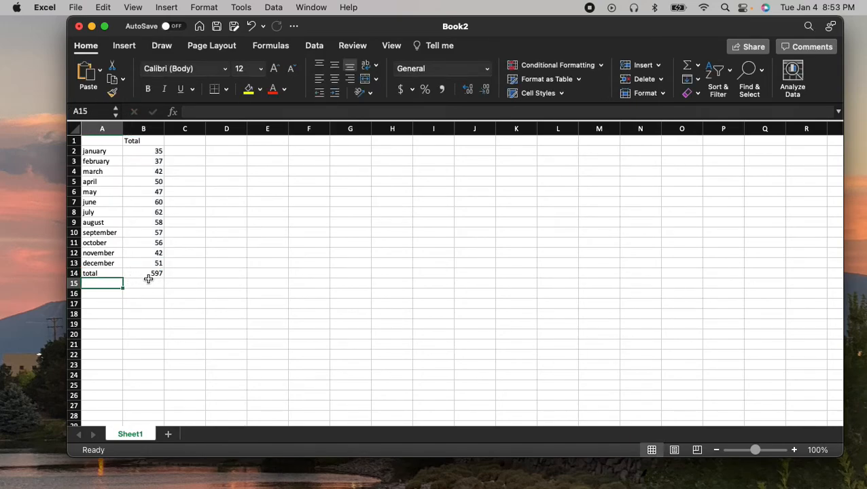
left_click(148, 274)
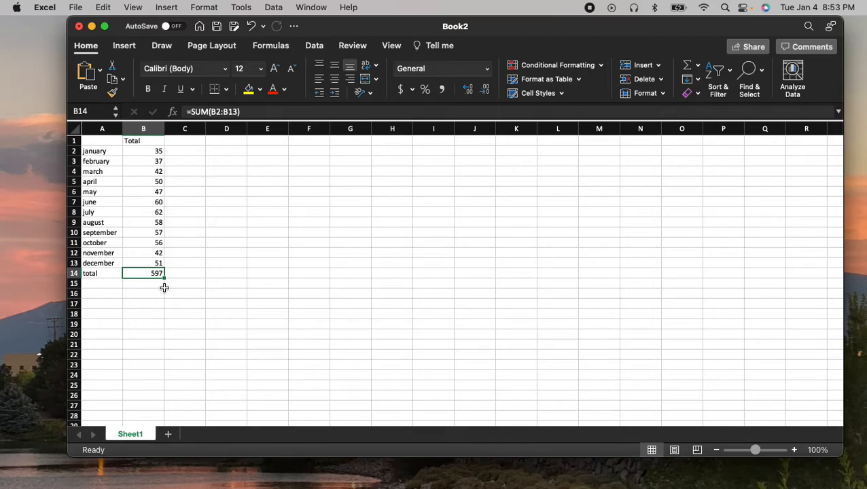
Step: Label cell A15 as average and calculate the average of the monthly values B2:B13 in B15 with the AVERAGE function
left_click(103, 284)
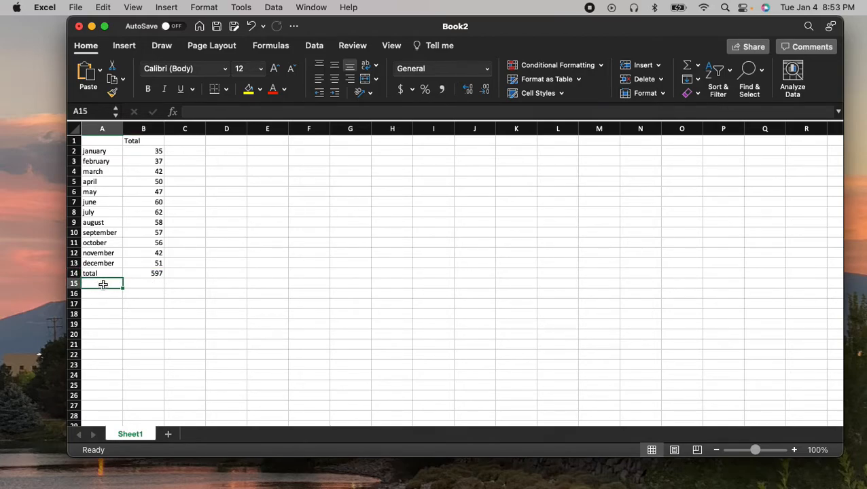
type("average")
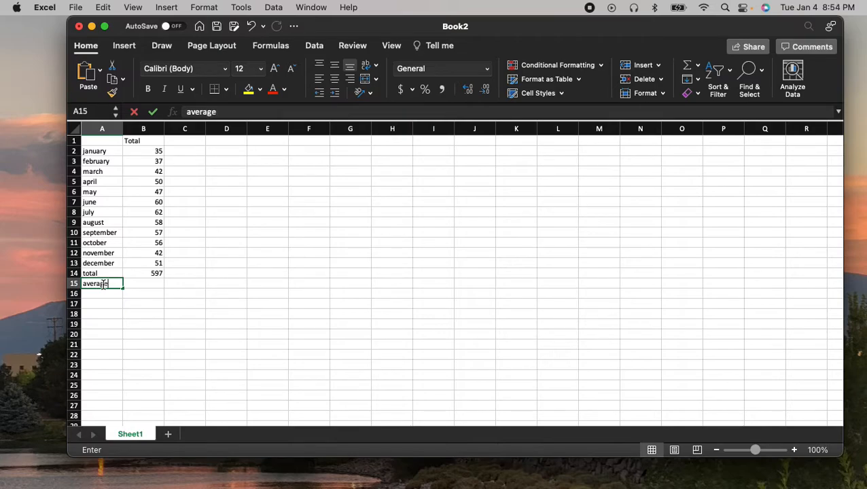
key("Tab")
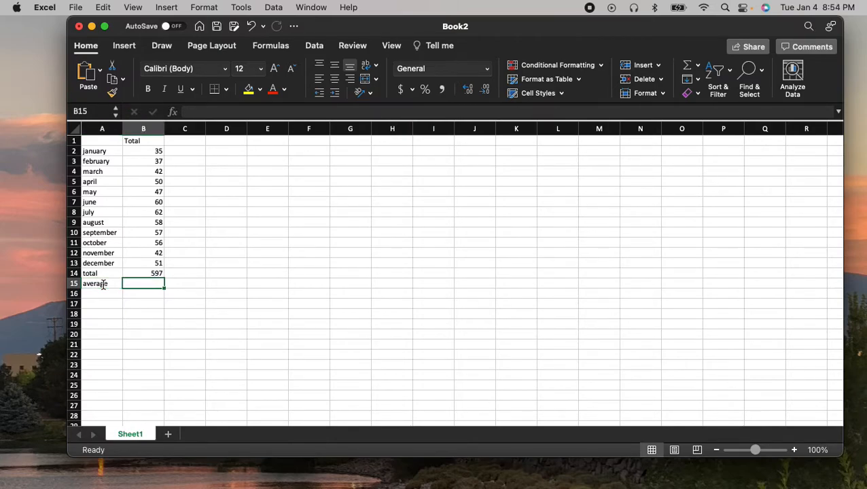
type("=")
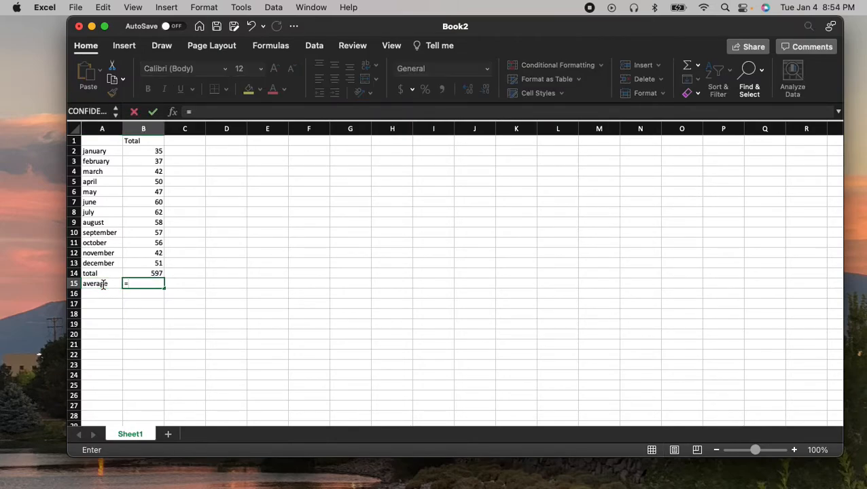
type("ave")
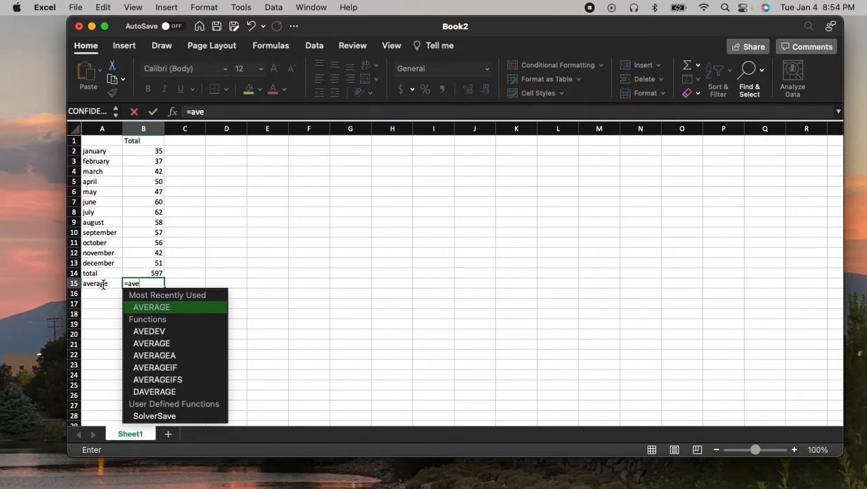
double_click(174, 310)
left_click_drag(145, 152, 162, 263)
key("Return")
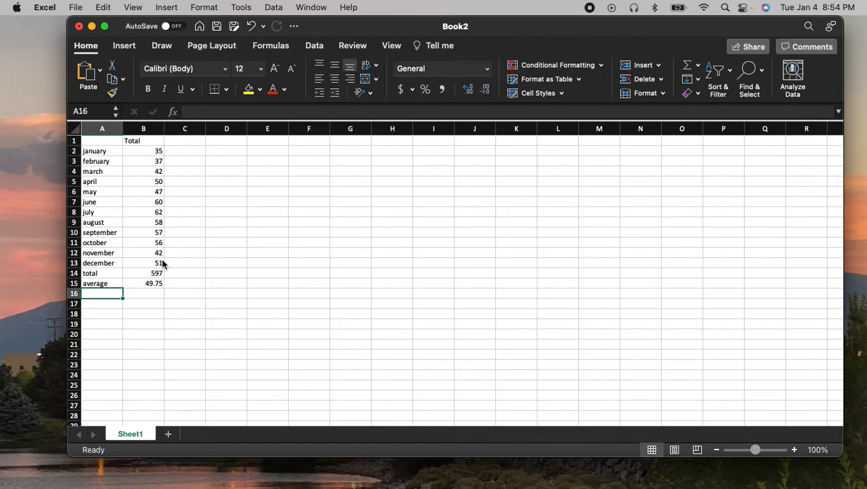
Step: Label cell A16 as Range and calculate the July total minus the January total in B16 with =B8-B2
type("Range")
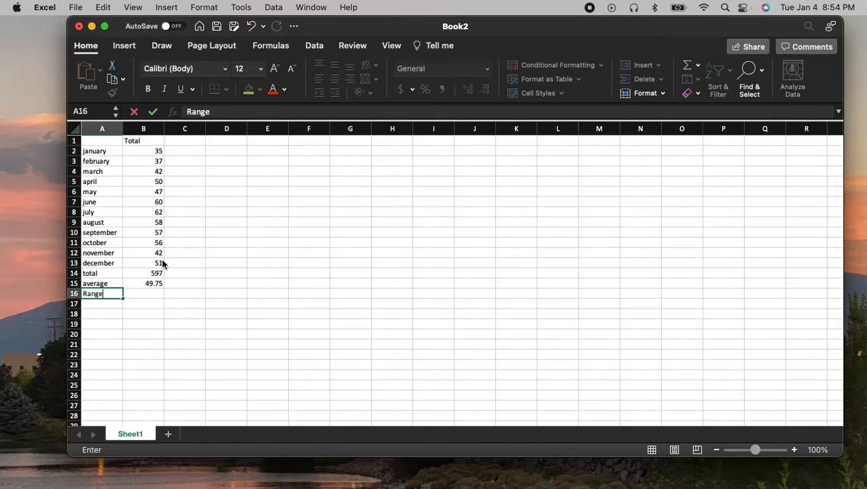
key("Tab")
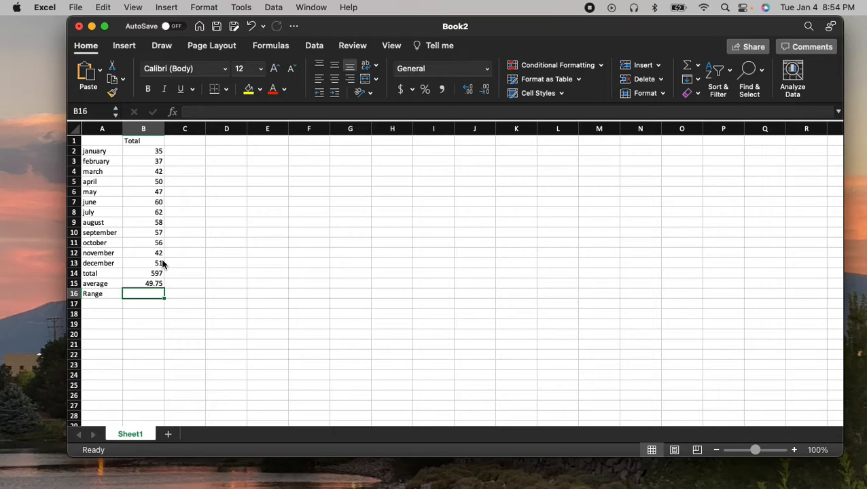
type("=")
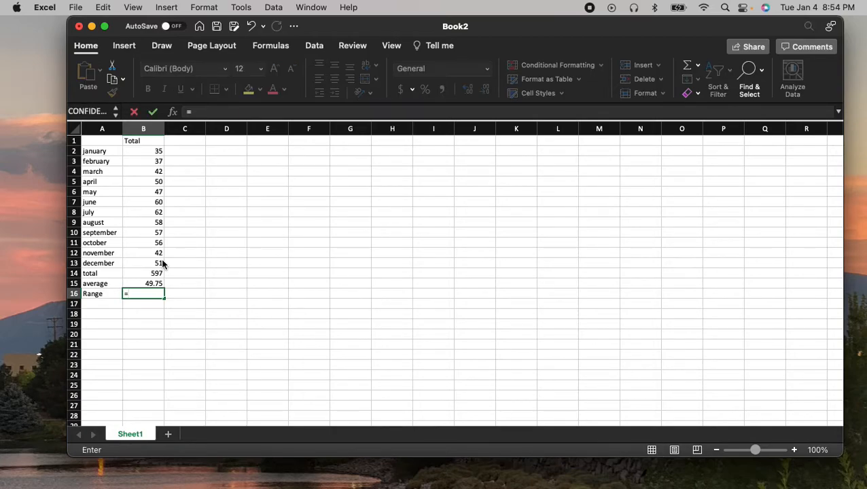
left_click(155, 214)
type("-")
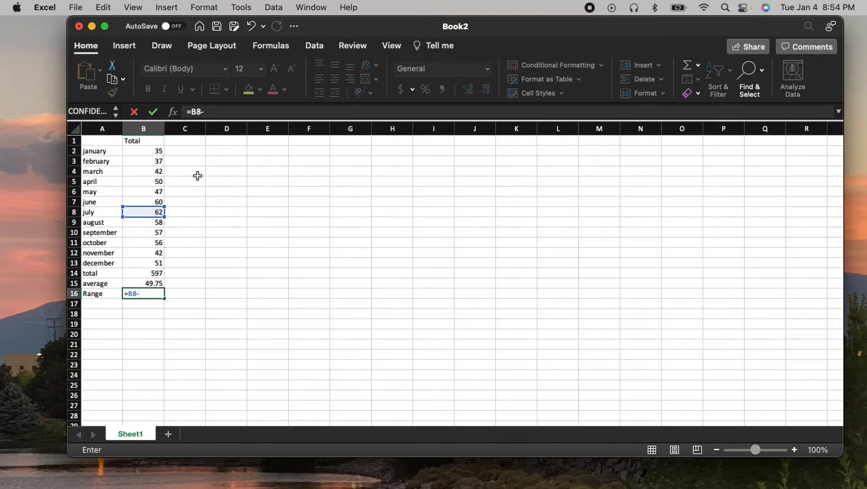
left_click(149, 151)
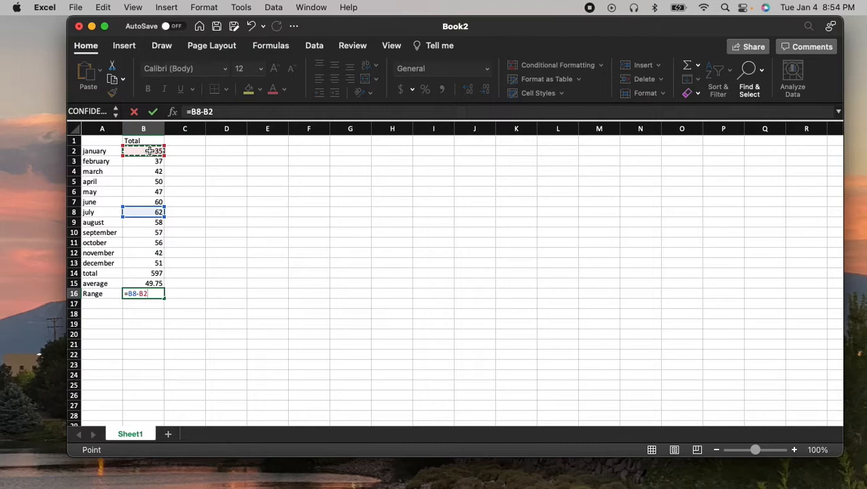
key("Return")
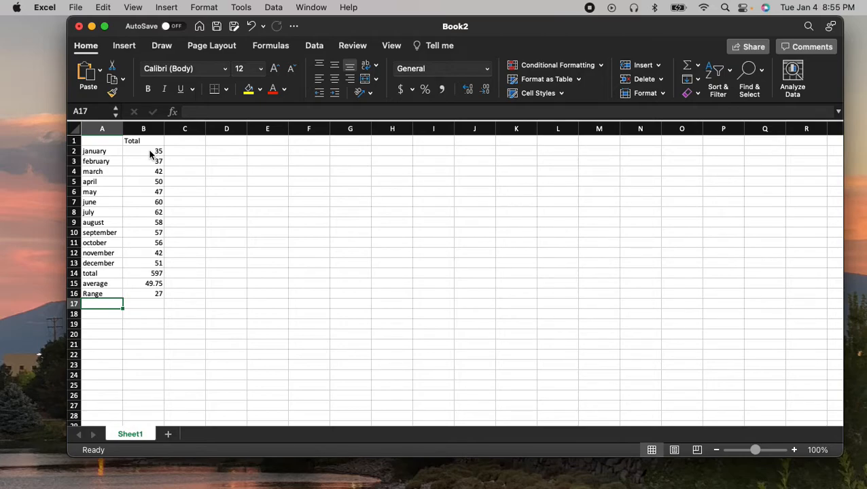
Step: Label cell A17 as lowest and reference the January total in B17 with =B2
type("lowest")
key("Tab")
type("=")
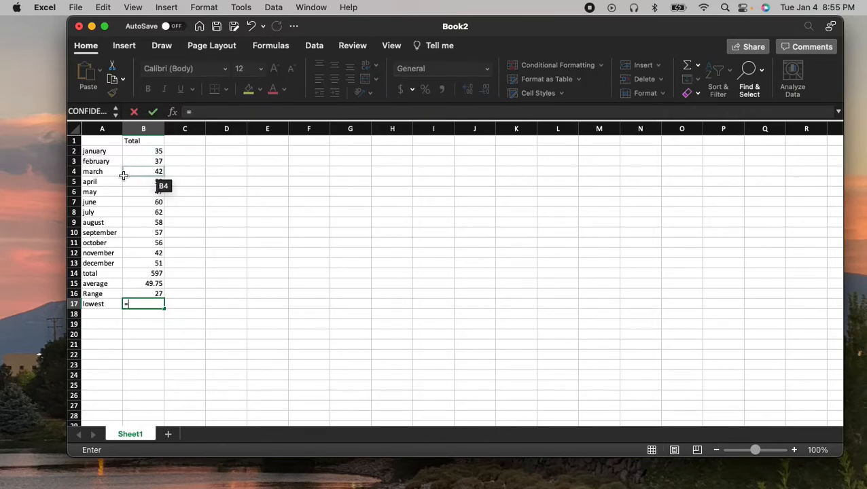
left_click(145, 151)
key("Return")
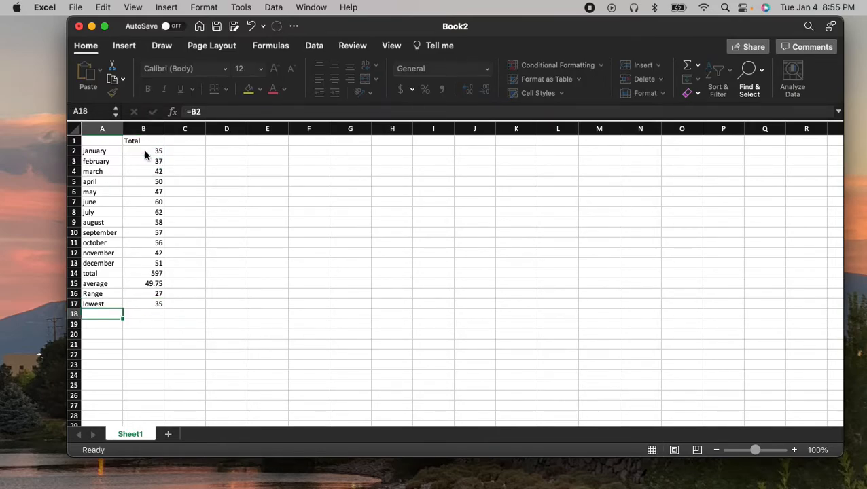
Step: Label cell A18 as highest and reference the July total in B18 with =B8
type("highest")
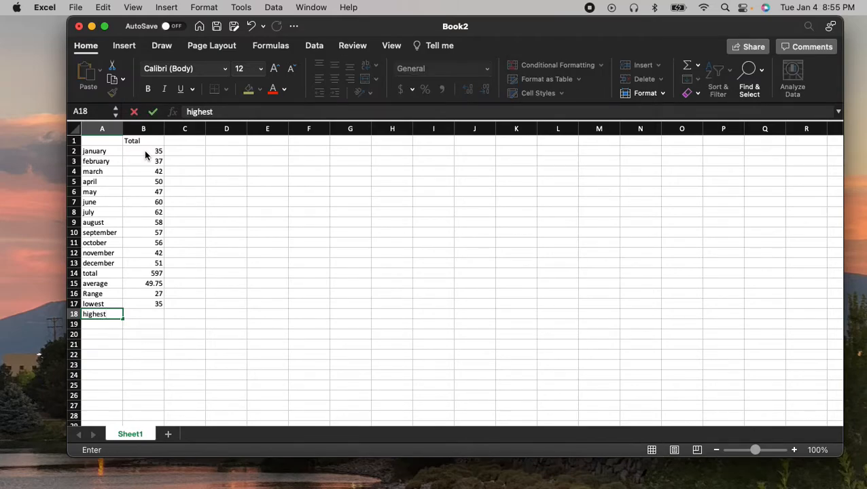
key("Tab")
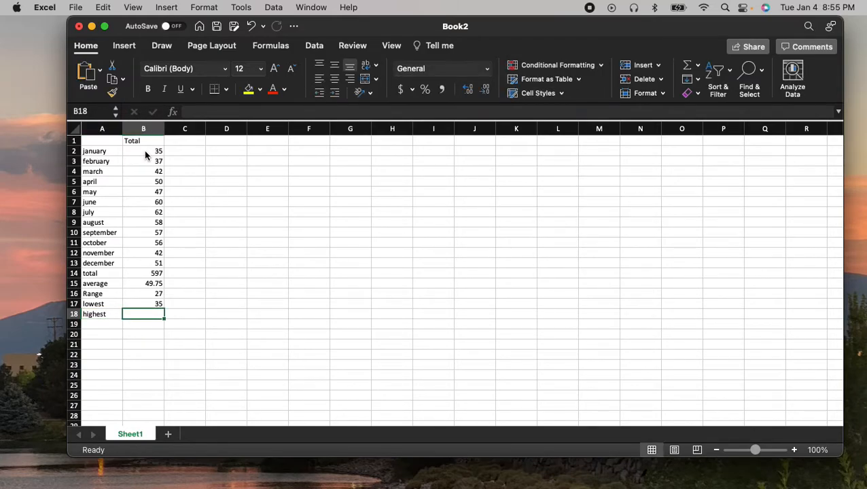
type("=")
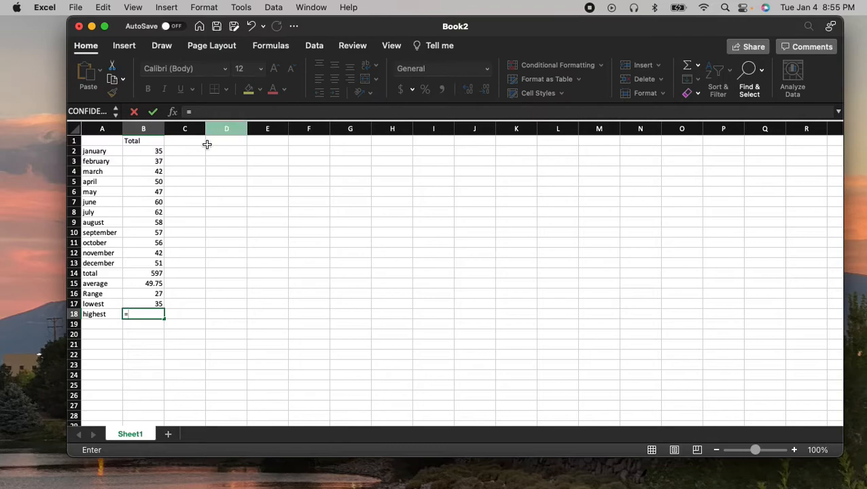
left_click(157, 212)
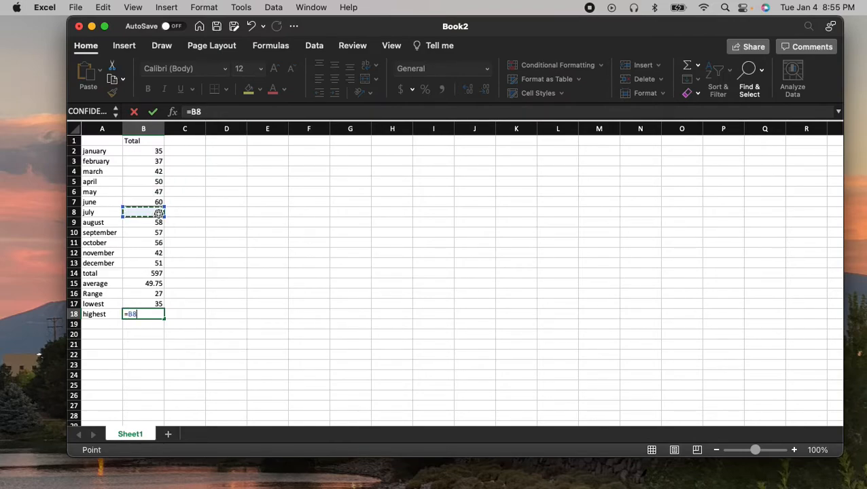
key("Return")
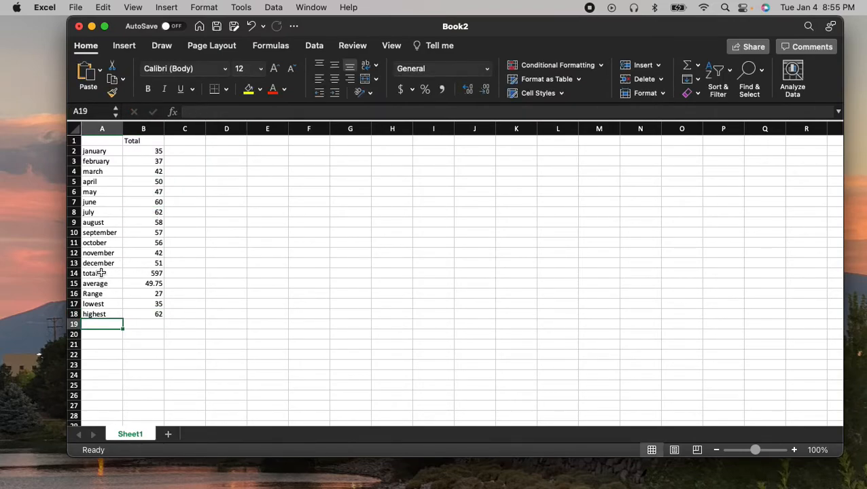
left_click_drag(109, 275, 149, 315)
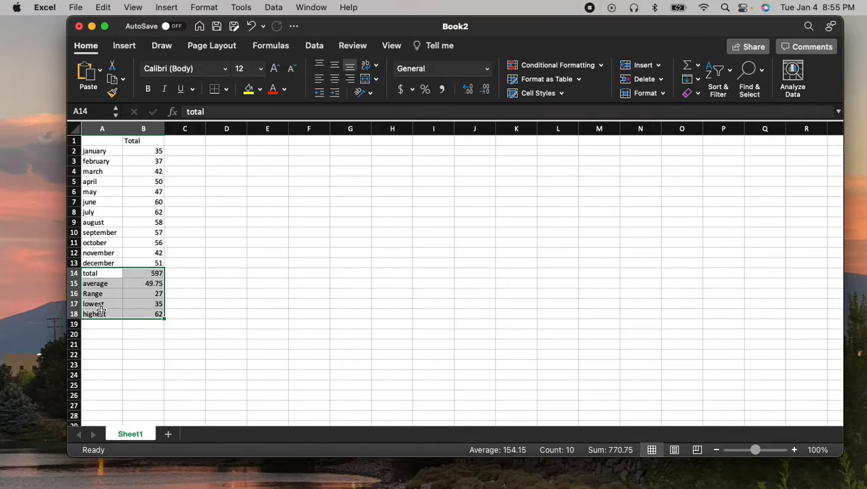
left_click(189, 323)
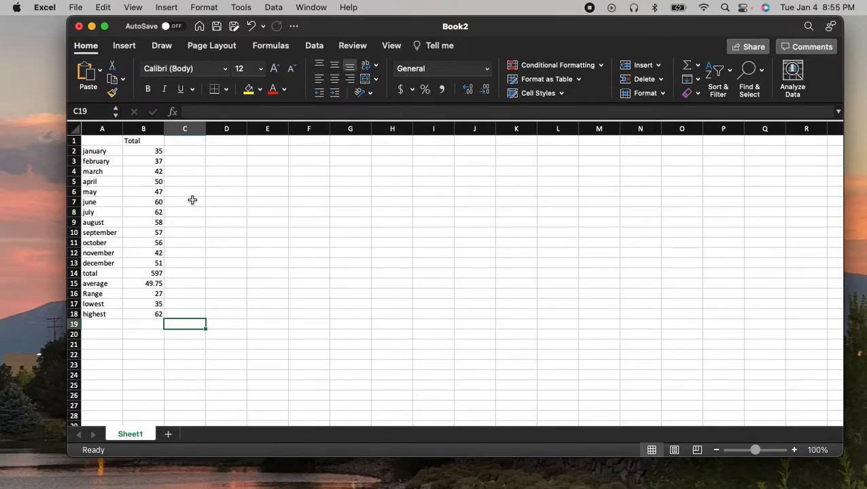
Step: Enter the column headings SUV, Minivans and Cars in cells C1 to E1
left_click(192, 141)
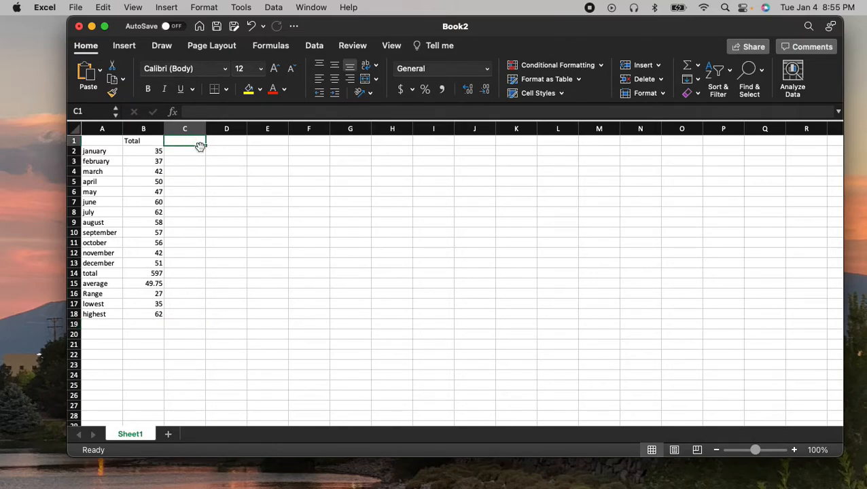
type("S")
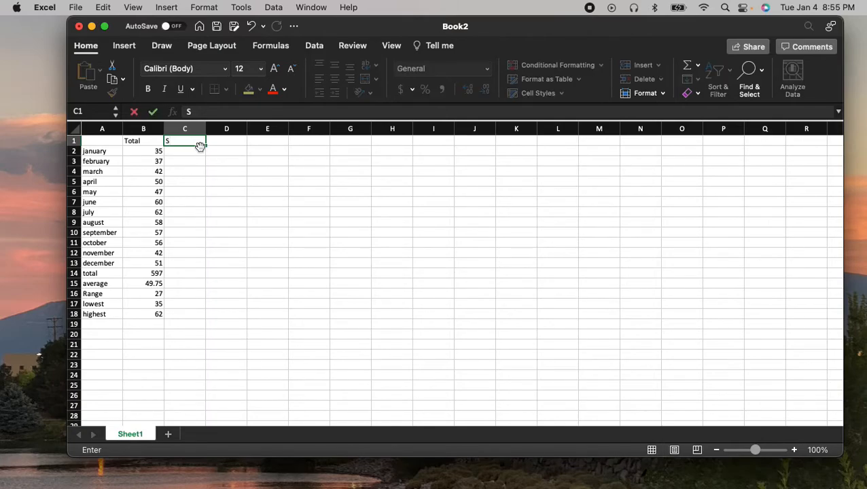
type("UV")
key("Tab")
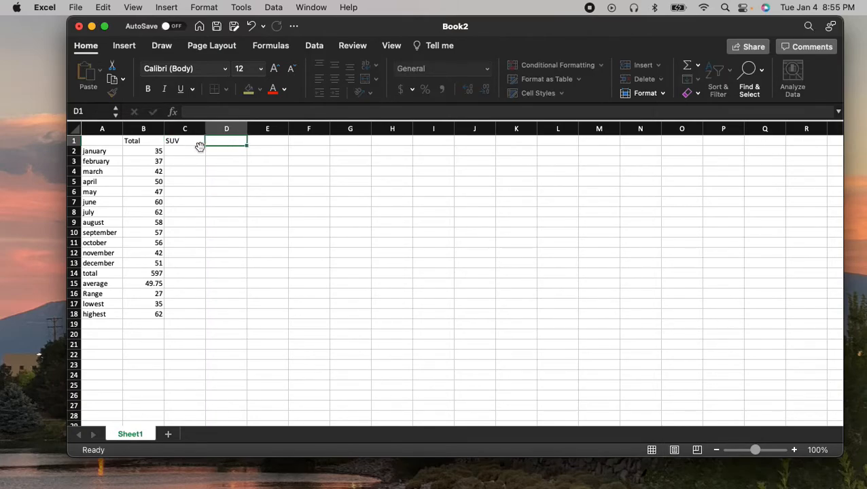
type("Minivans")
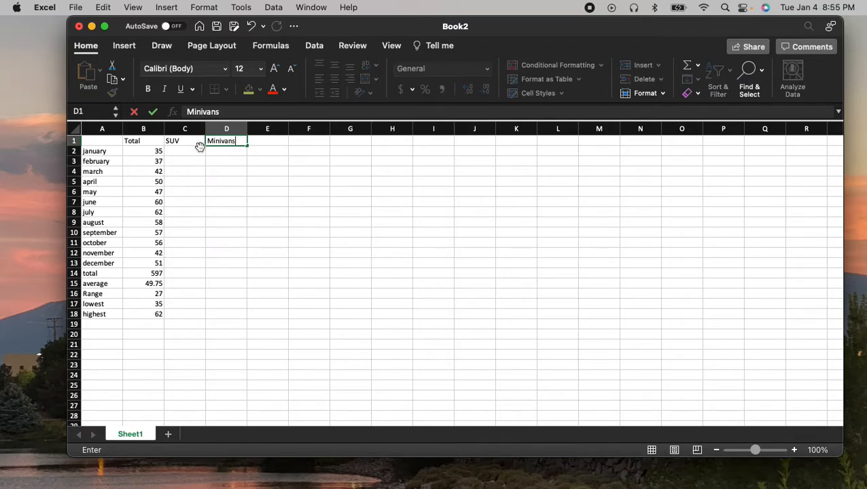
key("Tab")
type("Cars")
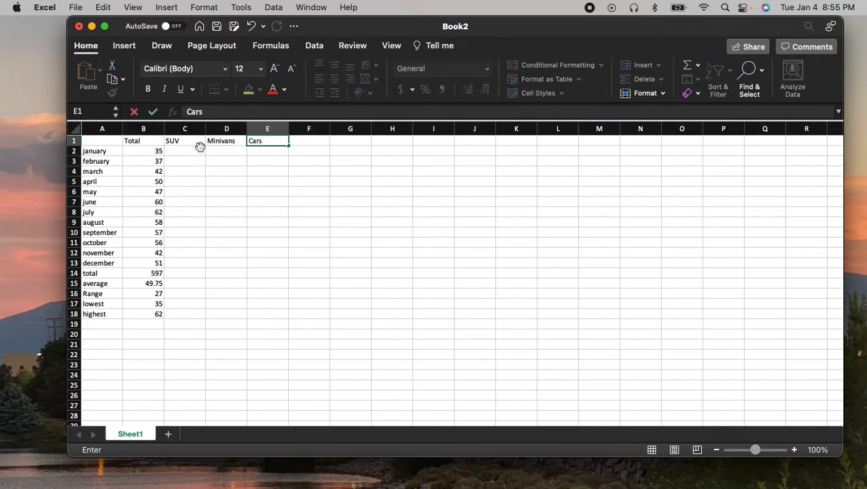
key("Return")
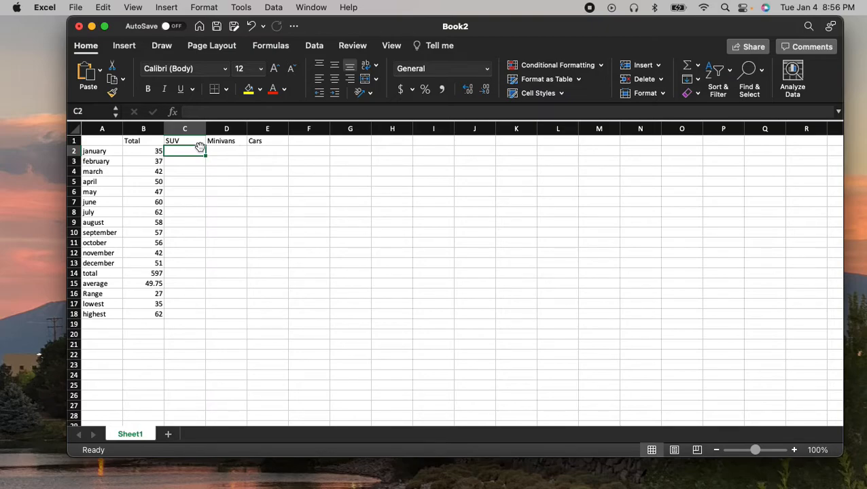
Step: Enter the January figures in row 2: 8 for SUV, 13 for Minivans and 14 for Cars
key("Right")
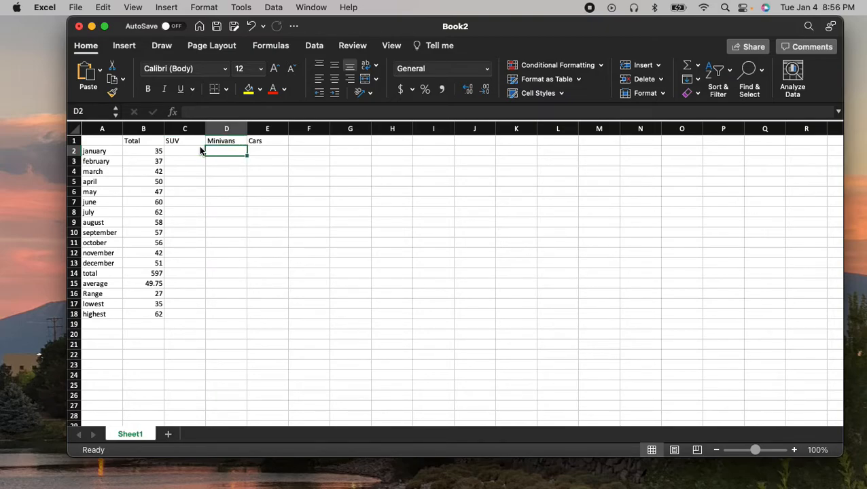
type("13")
key("Right")
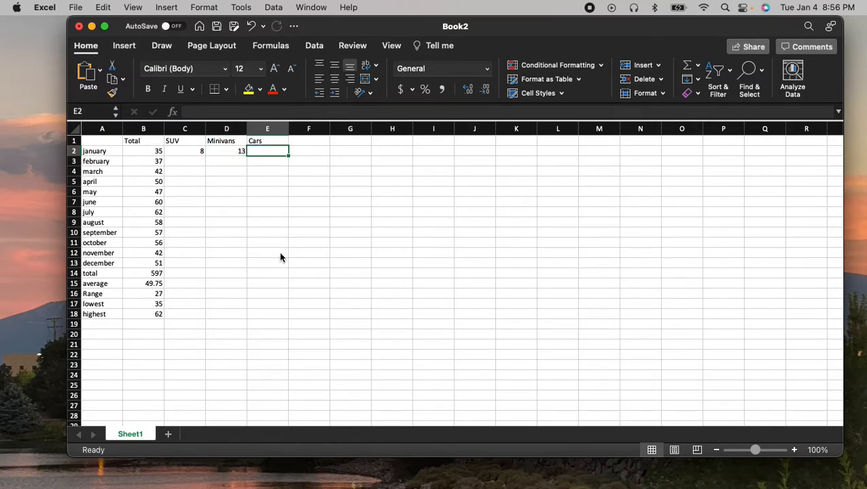
type("14")
key("Return")
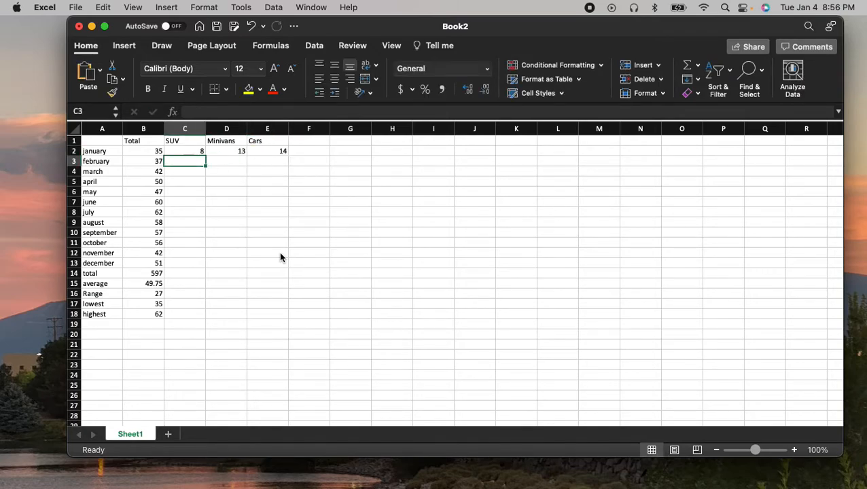
Step: Enter the February figures in row 3: 11 for SUV, 9 for Minivans and 17 for Cars
type("11")
key("Right")
type("9")
key("Right")
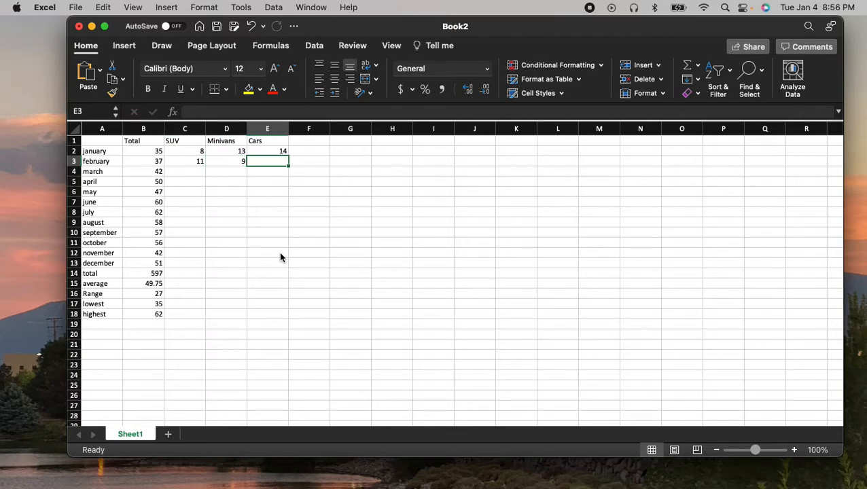
type("17")
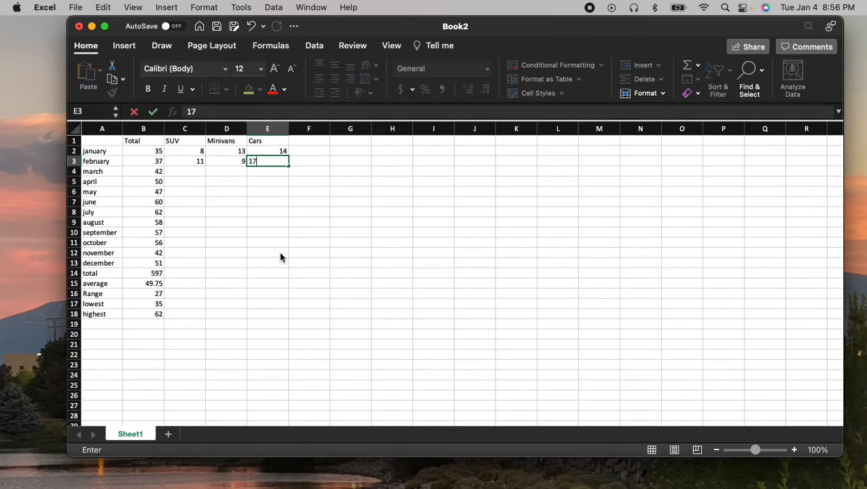
key("Return")
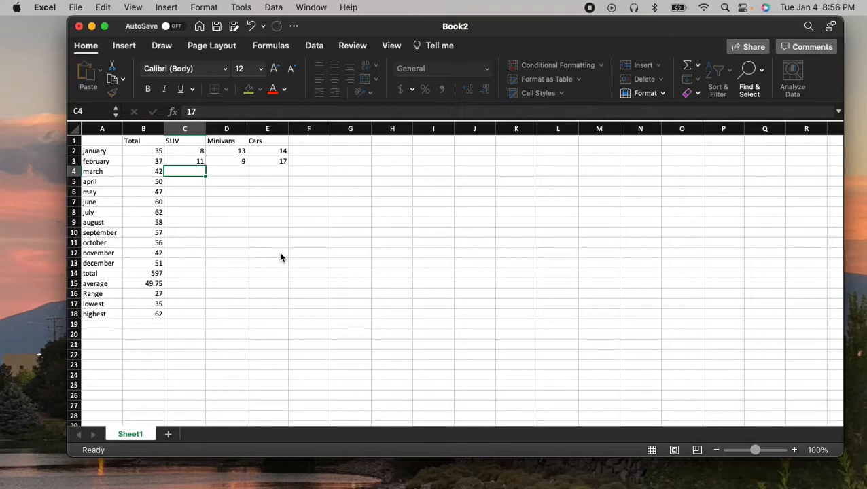
Step: Enter the March figures in row 4: 20 for SUV, 6 for Minivans and 16 for Cars
type("20")
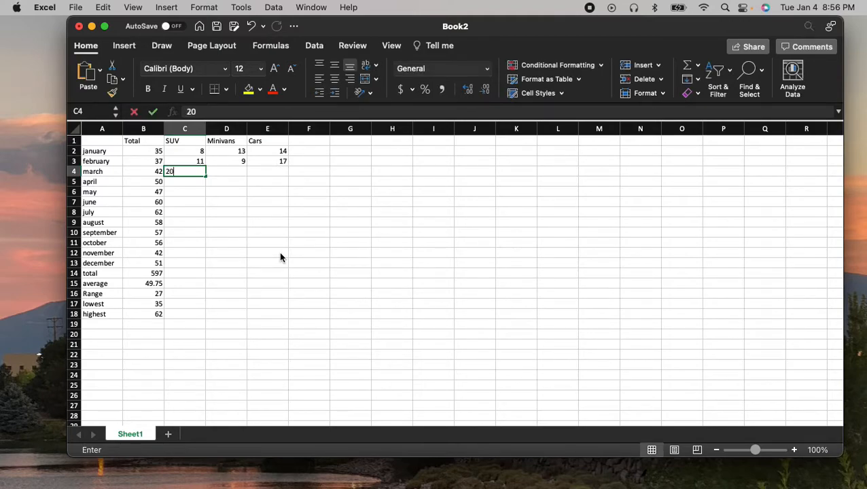
key("Right")
type("6")
key("Right")
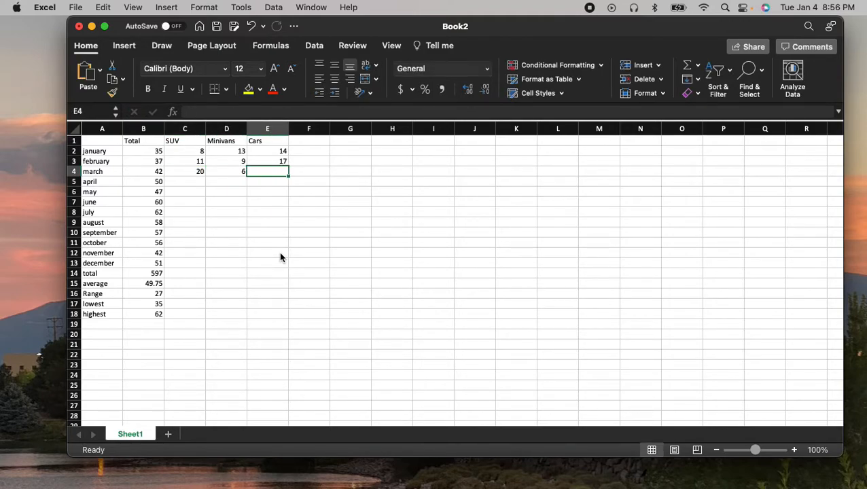
type("16")
key("Return")
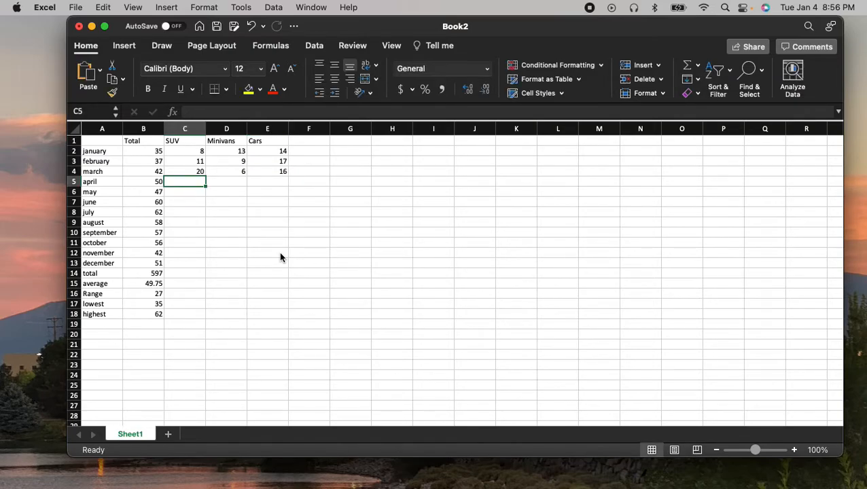
Step: Enter the April figures in row 5: 27 for SUV, 17 for Minivans and 6 for Cars
type("27")
key("Right")
type("17")
key("Right")
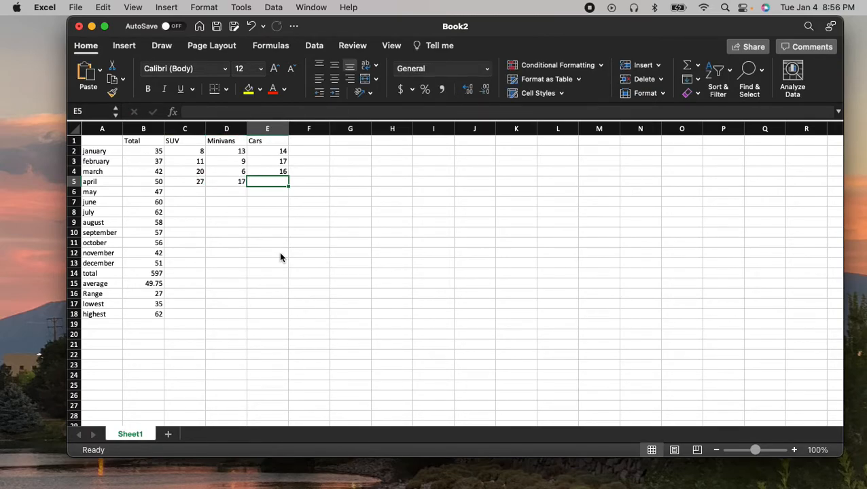
type("6")
key("Return")
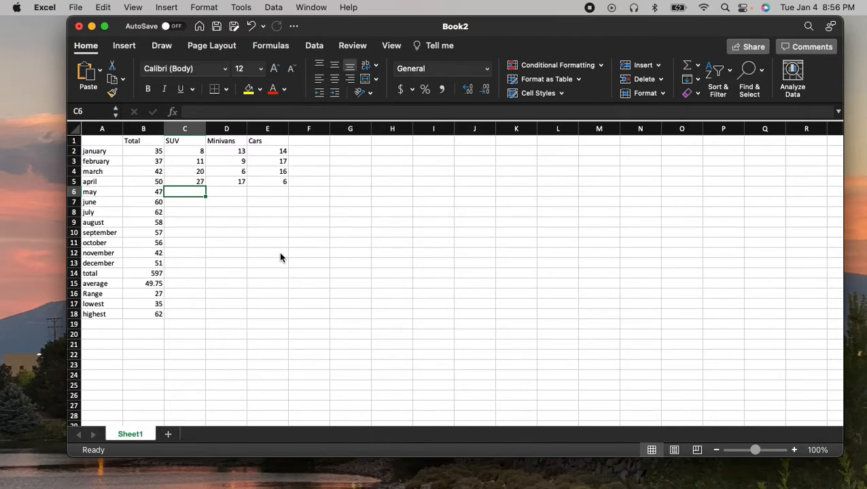
Step: Enter the May figures in row 6: 14 for SUV, 13 for Minivans and 20 for Cars
type("14")
key("Right")
type("13")
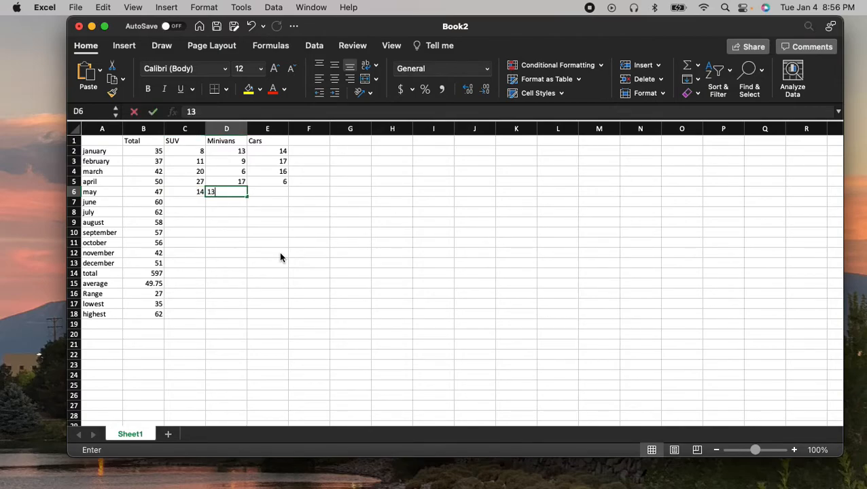
key("Right")
type("20")
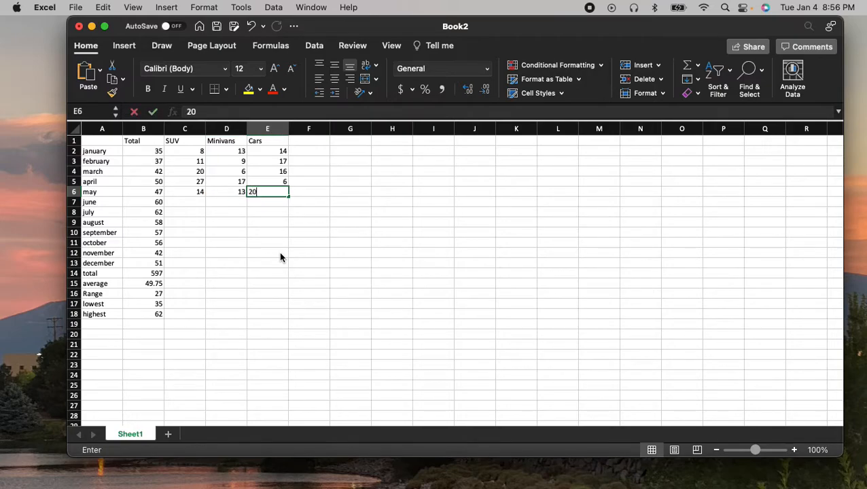
key("Return")
Step: Enter the June figures in row 7: 25 for SUV, 23 for Minivans and 12 for Cars
type("25")
key("Right")
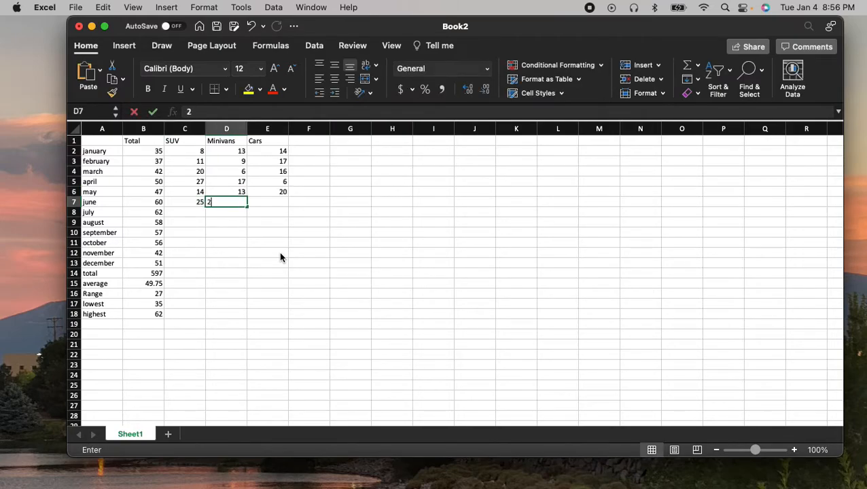
type("23")
key("Right")
type("12")
key("Return")
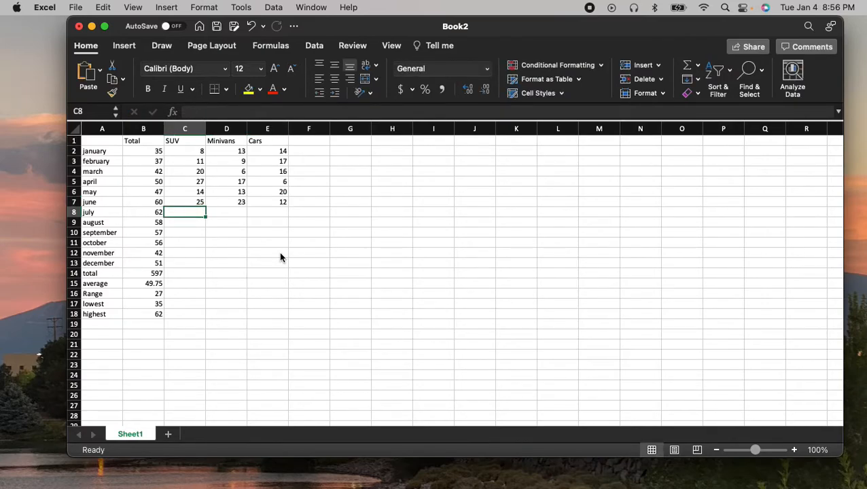
Step: Enter the July figures in row 8: 23 for SUV, 19 for Minivans and 20 for Cars
type("23")
key("Right")
type("19")
key("Right")
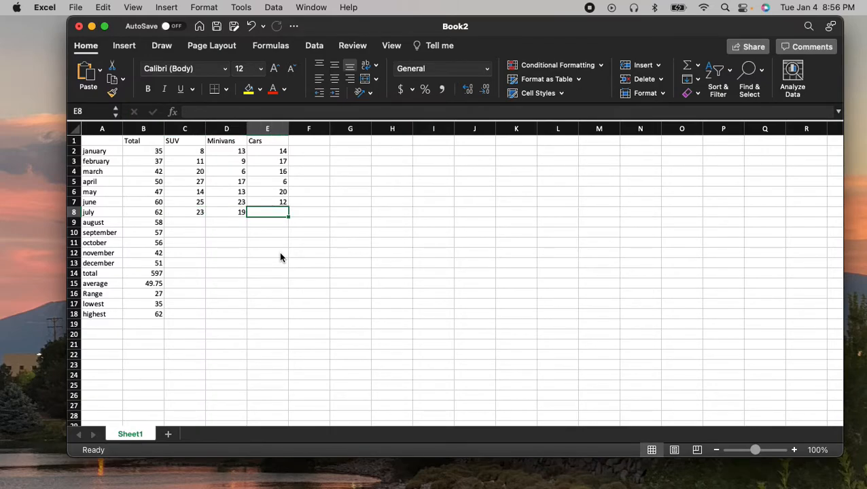
type("20")
key("Return")
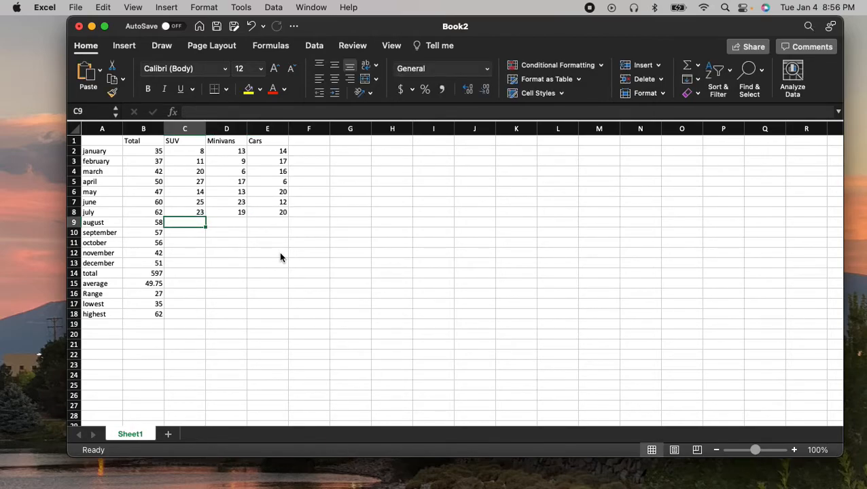
Step: Enter the August figures in row 9: 21 for SUV, 18 for Minivans and 19 for Cars
type("21")
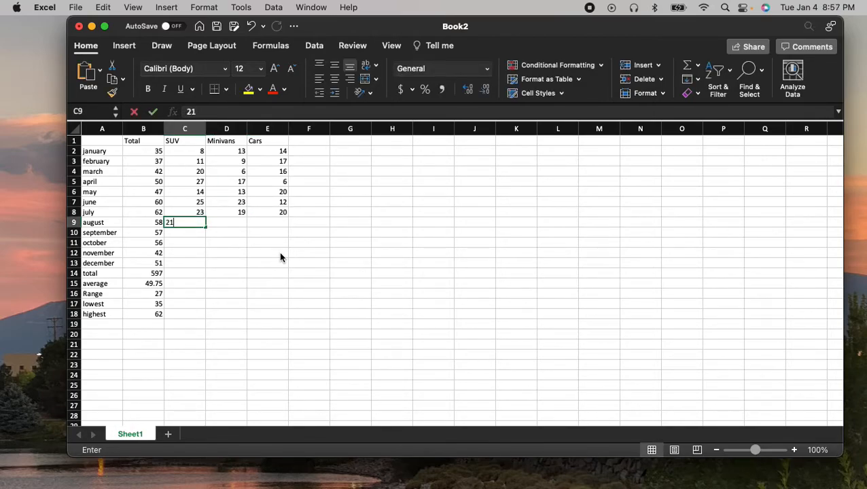
key("Tab")
type("18")
key("Tab")
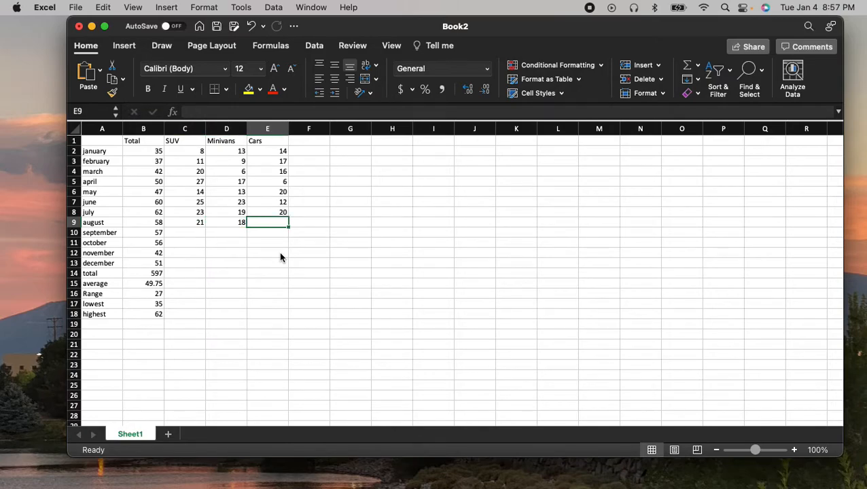
type("19")
key("Return")
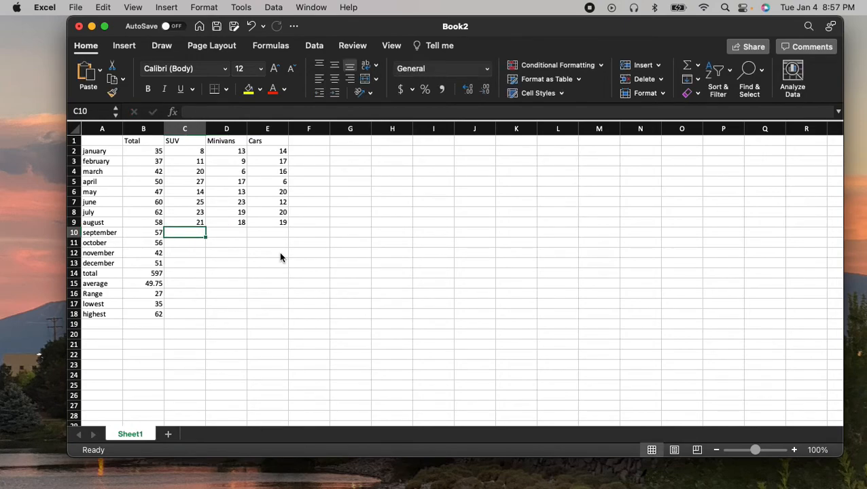
Step: Enter the September figures in row 10: 9 for SUV, 28 for Minivans and 20 for Cars
type("9")
key("Tab")
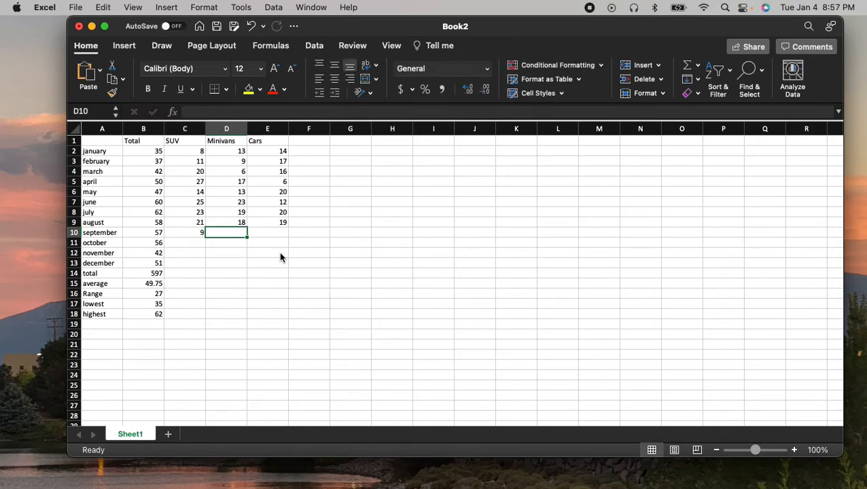
type("28")
key("Tab")
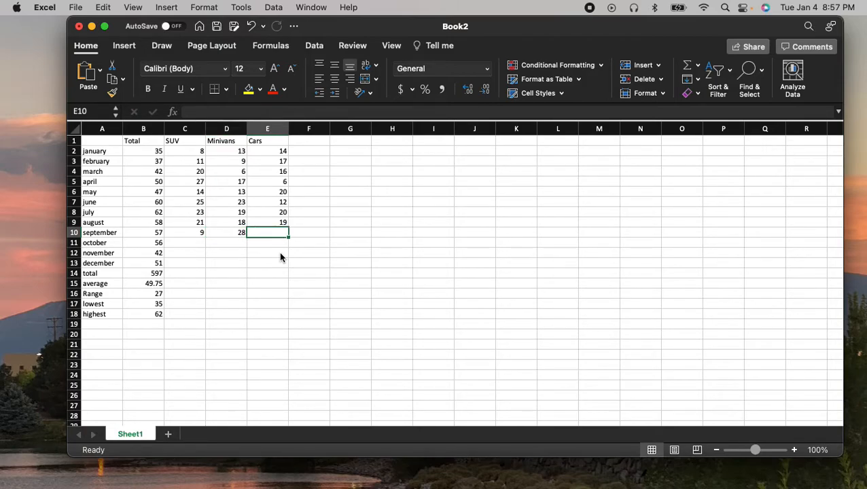
type("20")
key("Return")
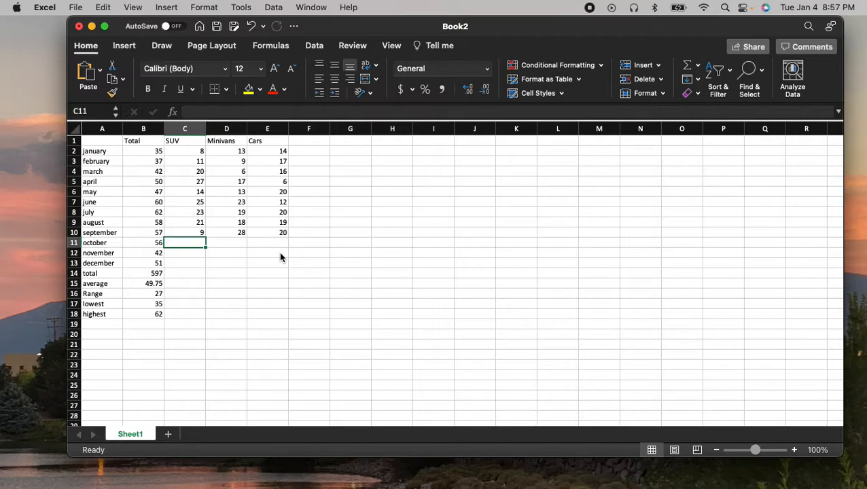
Step: Enter the October figures in row 11: 14 for SUV, 17 for Minivans and 25 for Cars
type("14")
key("Tab")
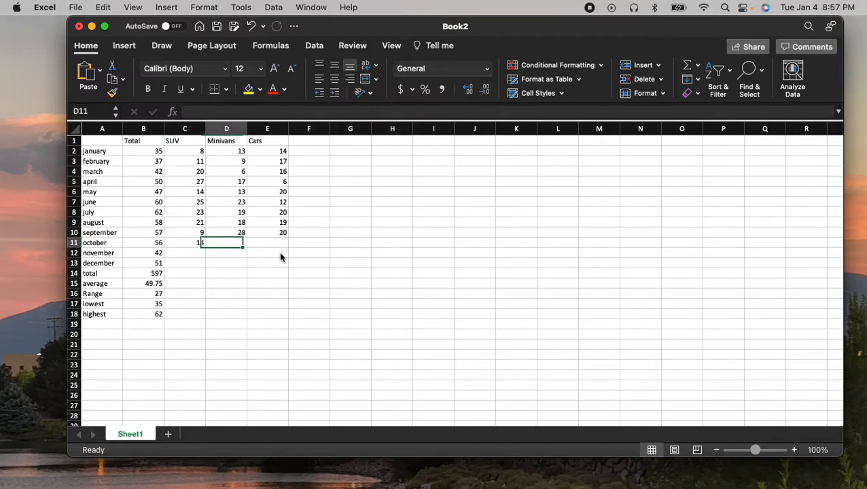
type("17")
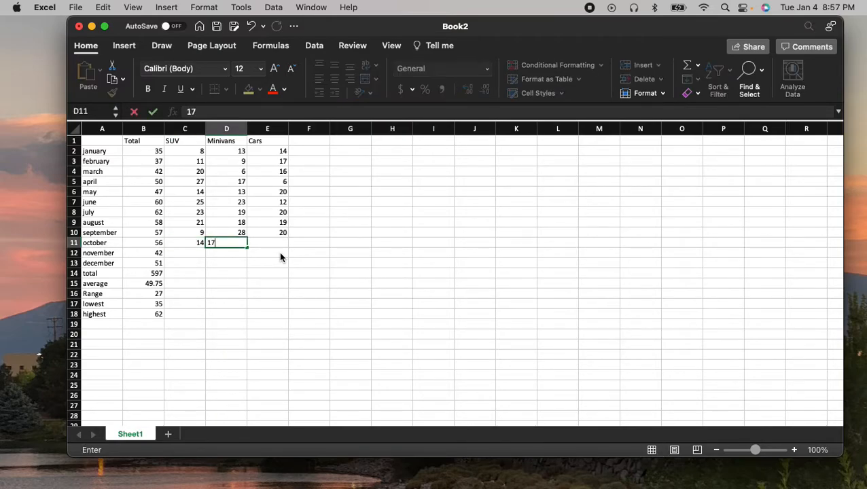
key("Tab")
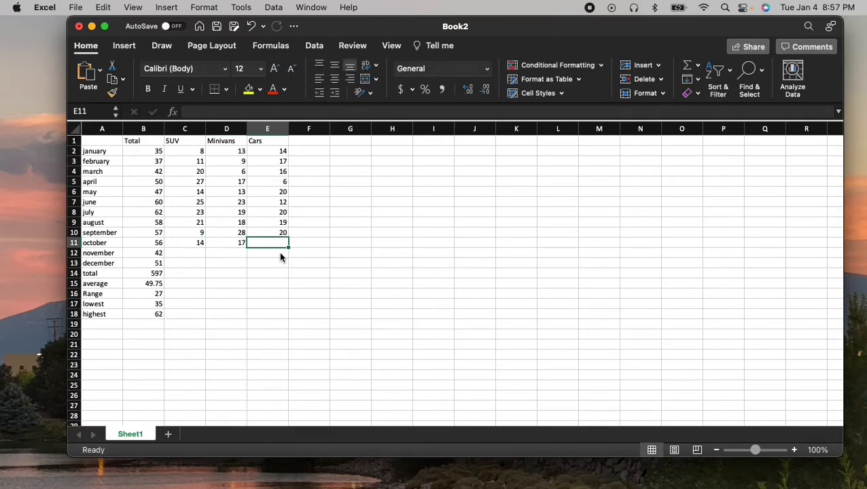
type("25")
key("Return")
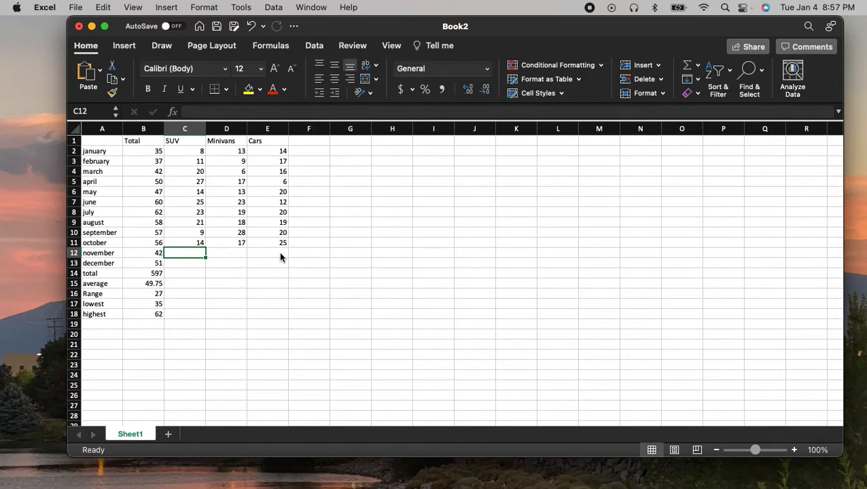
Step: Enter the November figures in row 12: 8 for SUV, 7 for Minivans and 27 for Cars
type("8")
key("Tab")
type("7")
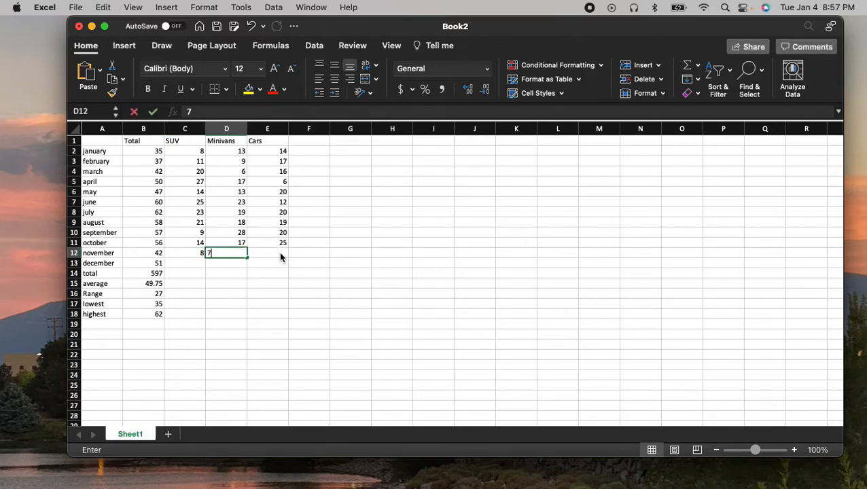
key("Tab")
type("27")
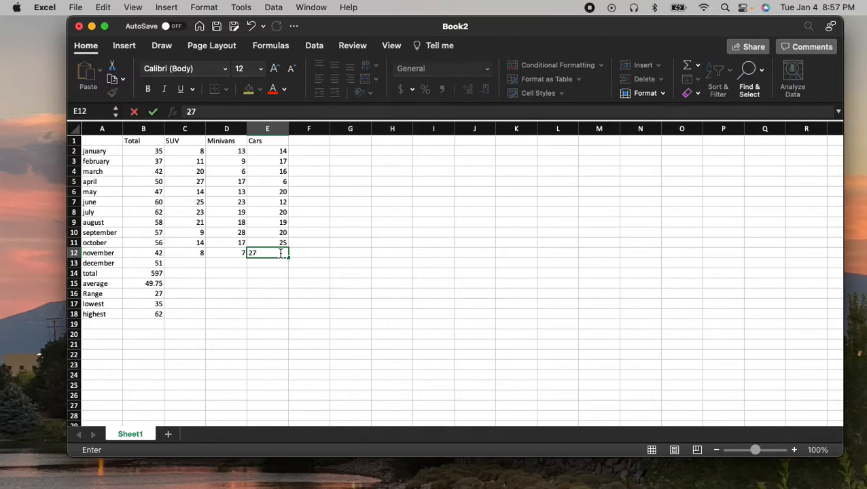
key("Return")
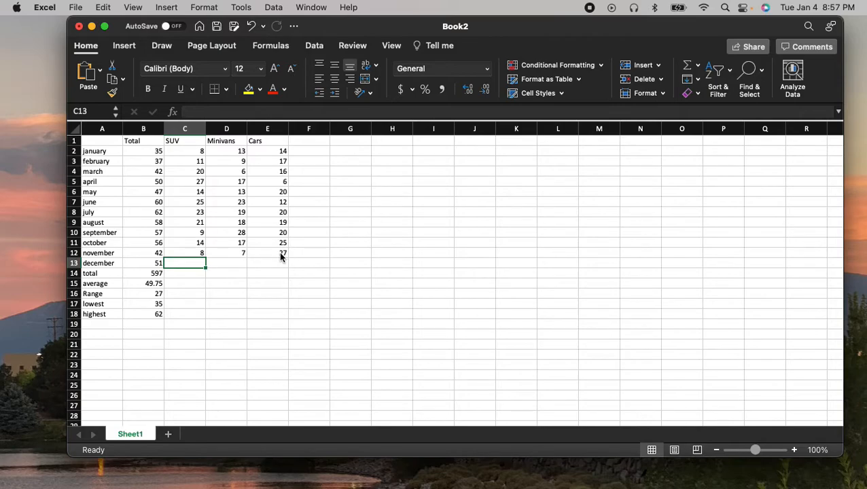
Step: Enter the December figures in row 13: 10 for SUV, 13 for Minivans and 30 for Cars
type("10")
key("Tab")
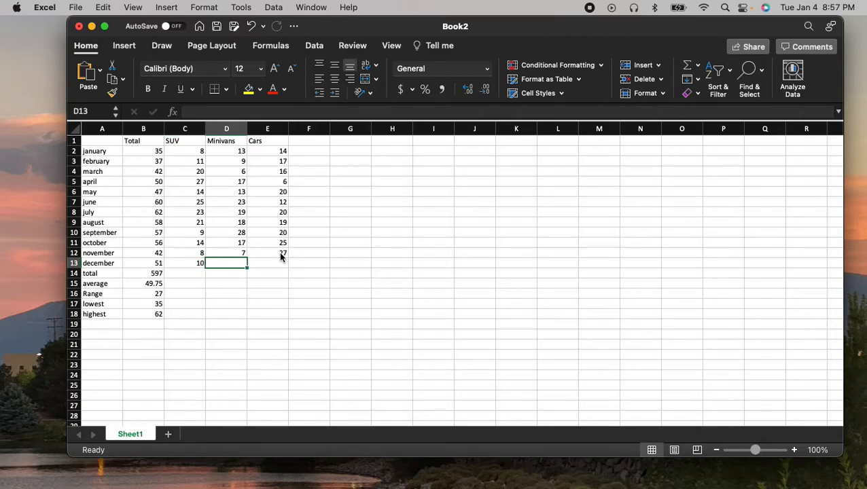
type("13")
key("Tab")
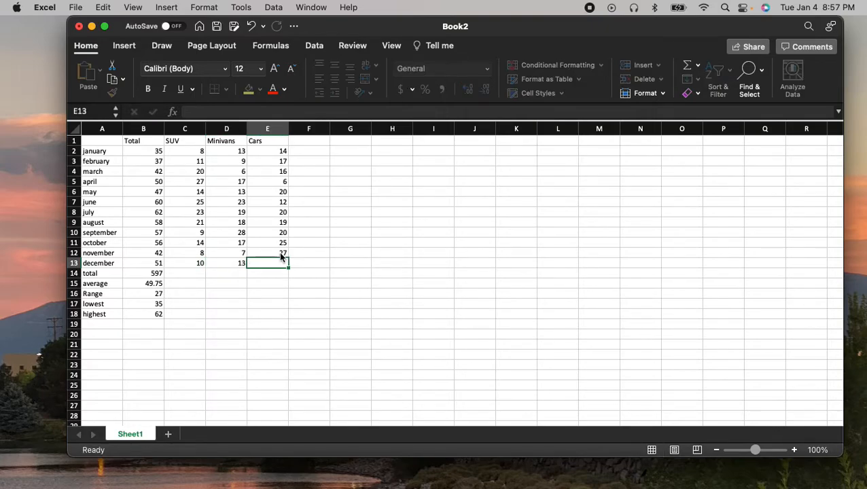
type("30")
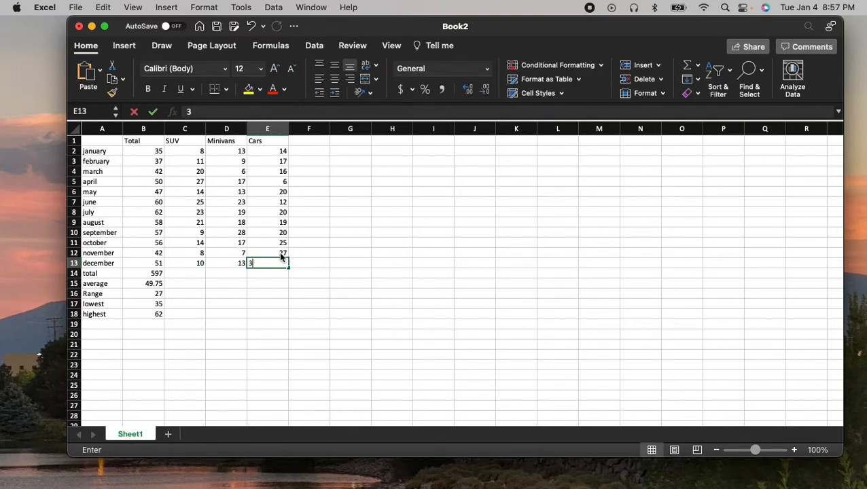
key("Return")
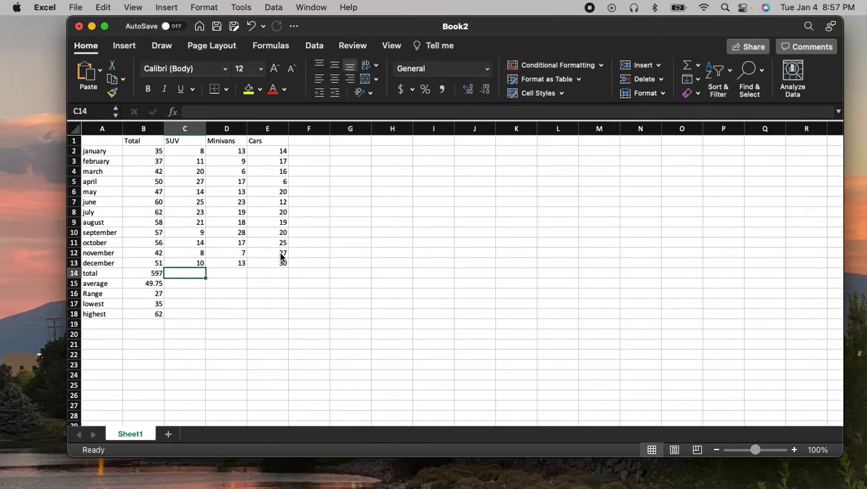
Step: Change the December Cars figure in E13 to 28
left_click(272, 262)
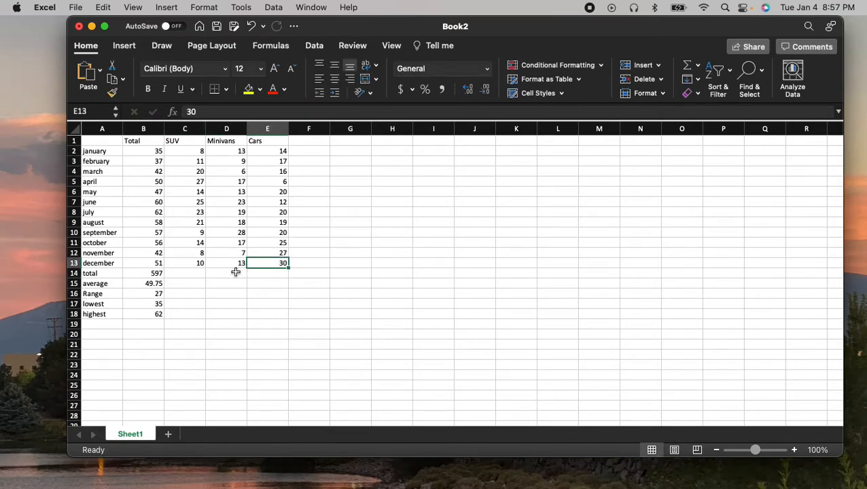
type("2")
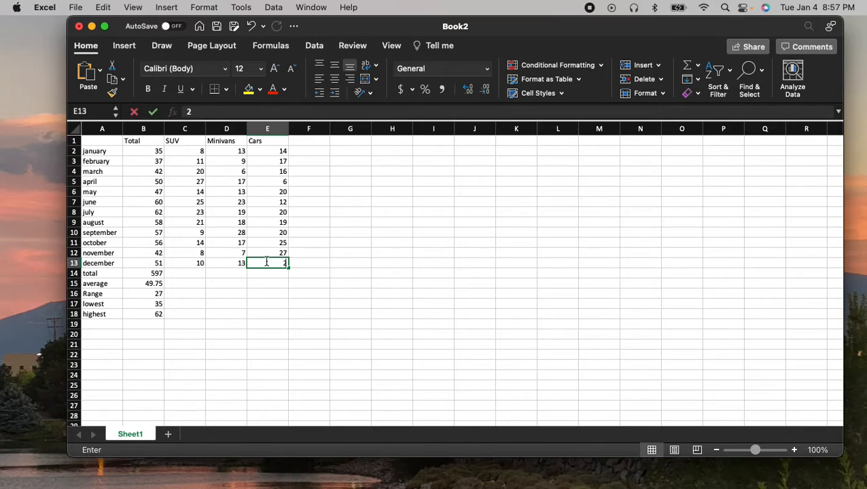
type("8")
key("Return")
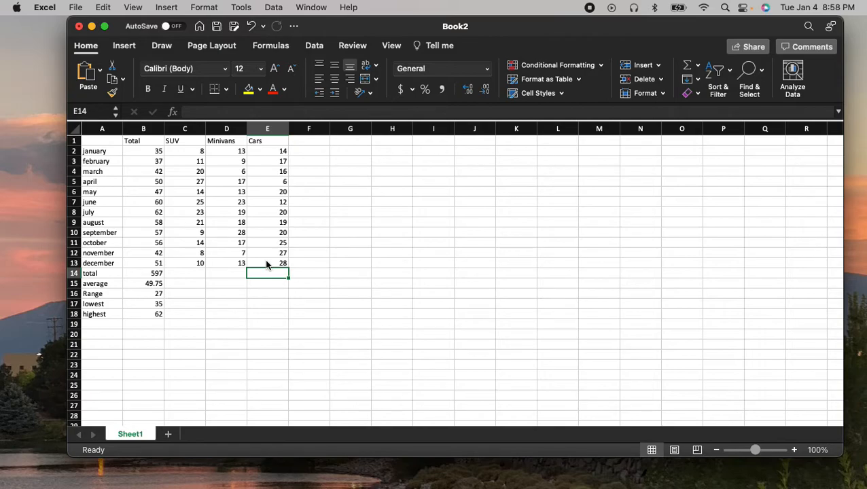
Step: Fill the total formula in B14 and the average formula in B15 across to column E
left_click(154, 275)
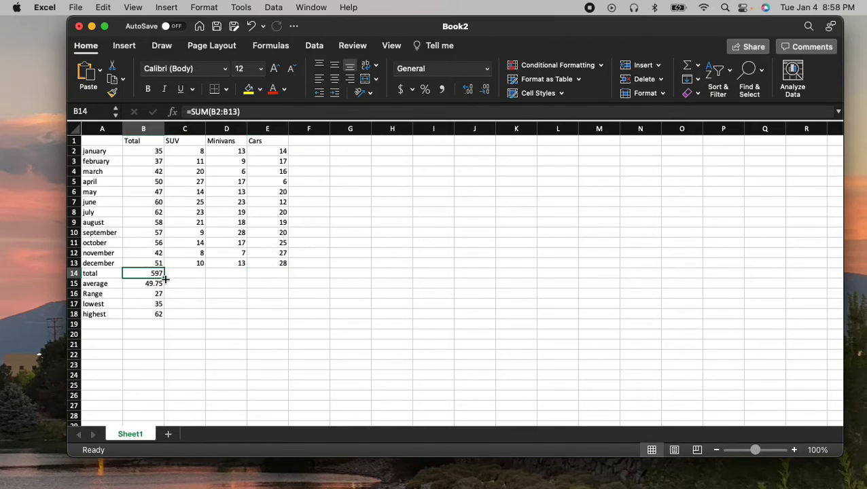
left_click_drag(165, 278, 284, 275)
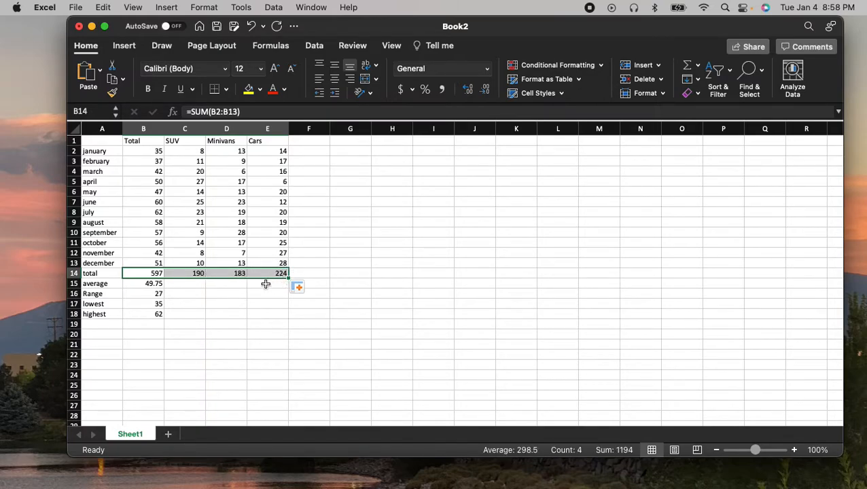
left_click(148, 283)
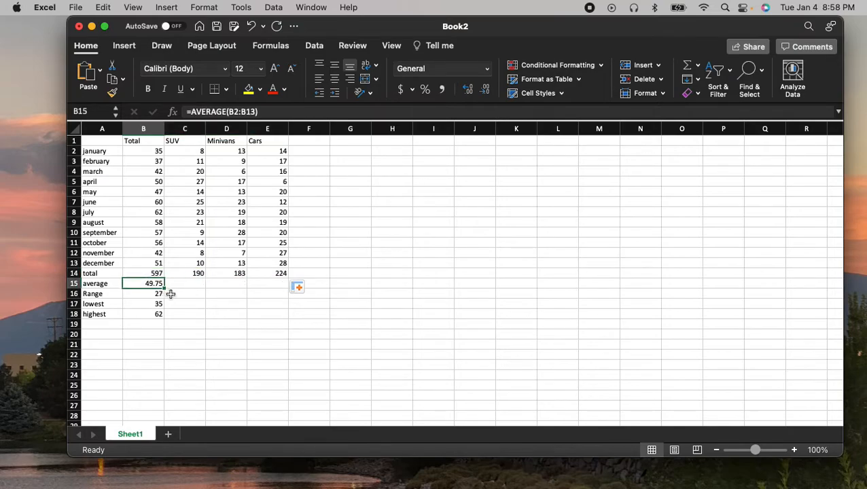
left_click_drag(165, 288, 274, 286)
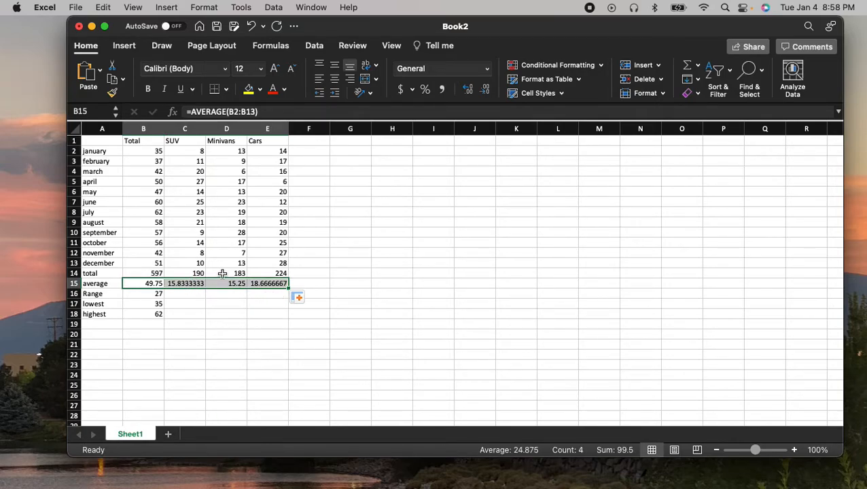
Step: Format the averages in B15:E15 to show two decimal places
left_click(468, 91)
left_click(468, 91)
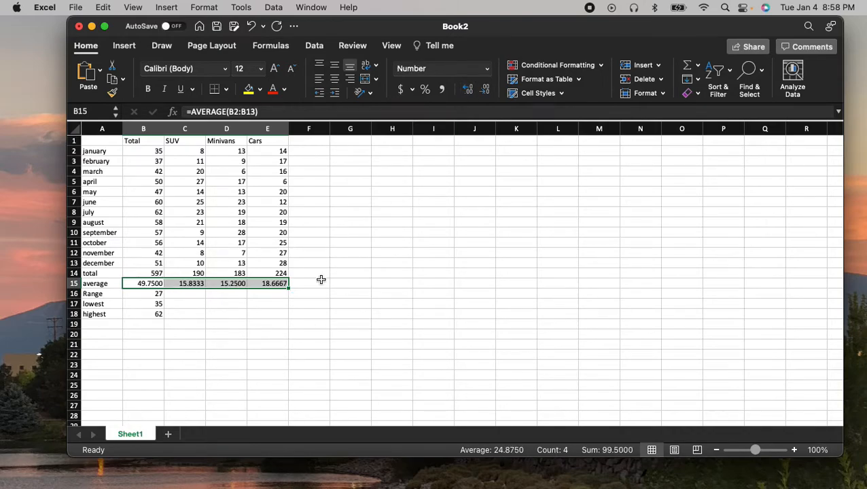
left_click(485, 92)
left_click(485, 91)
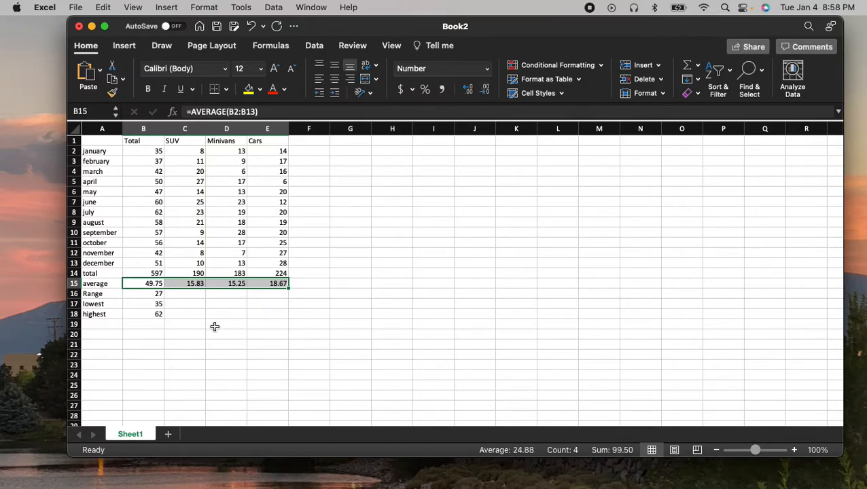
left_click(278, 331)
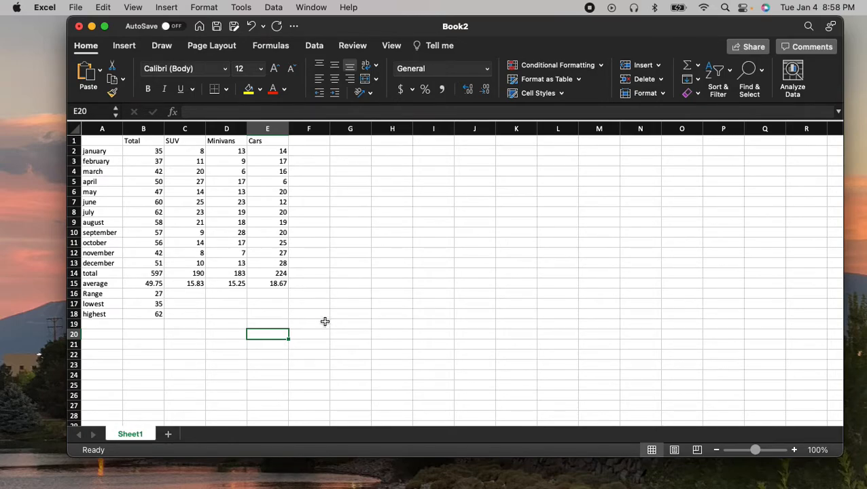
Step: Merge and center cells B20:F20 into one heading cell below the monthly table
left_click(224, 352)
left_click_drag(138, 336, 306, 332)
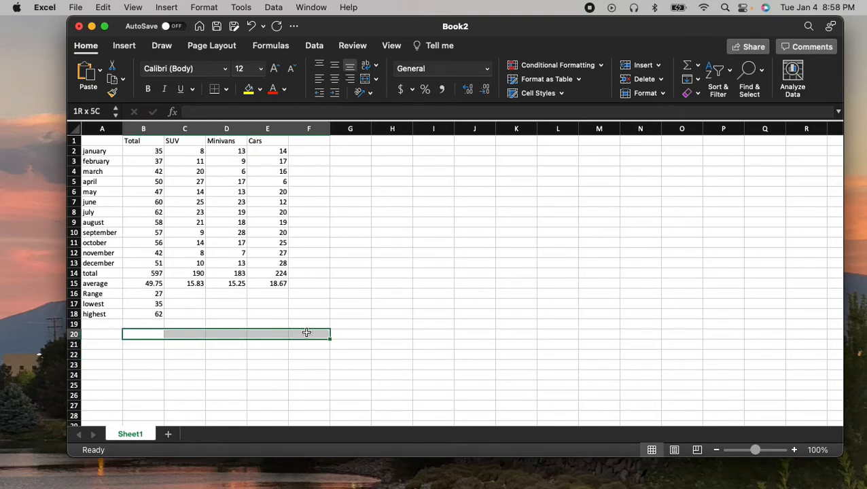
left_click_drag(306, 332, 307, 333)
left_click(545, 99)
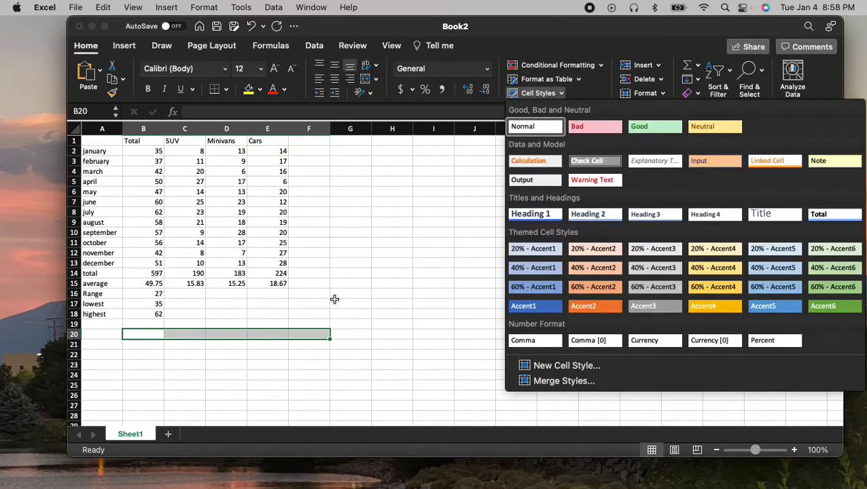
left_click(471, 213)
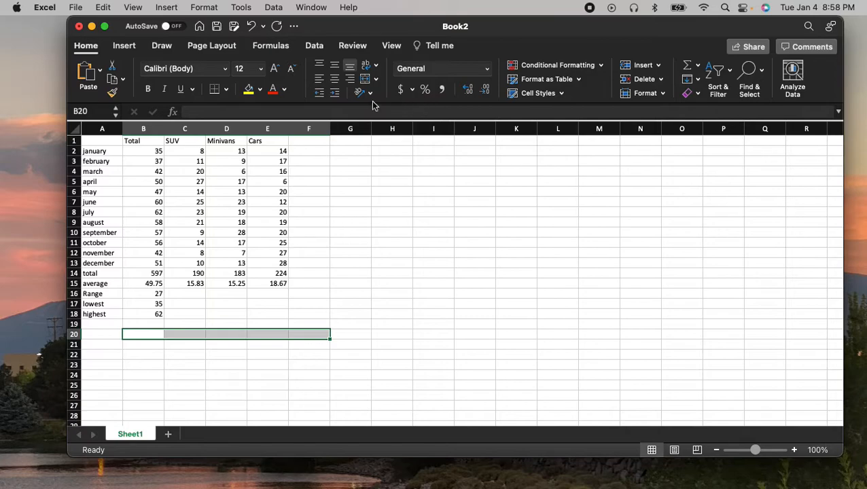
left_click_drag(575, 27, 547, 28)
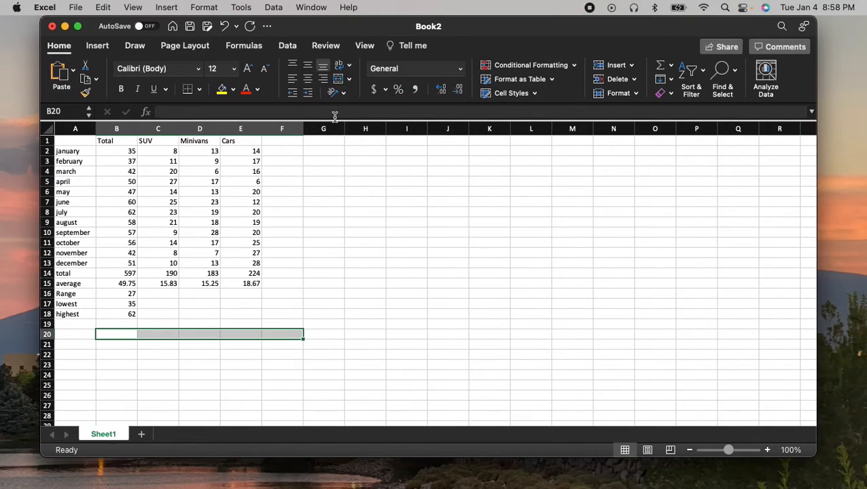
left_click(349, 78)
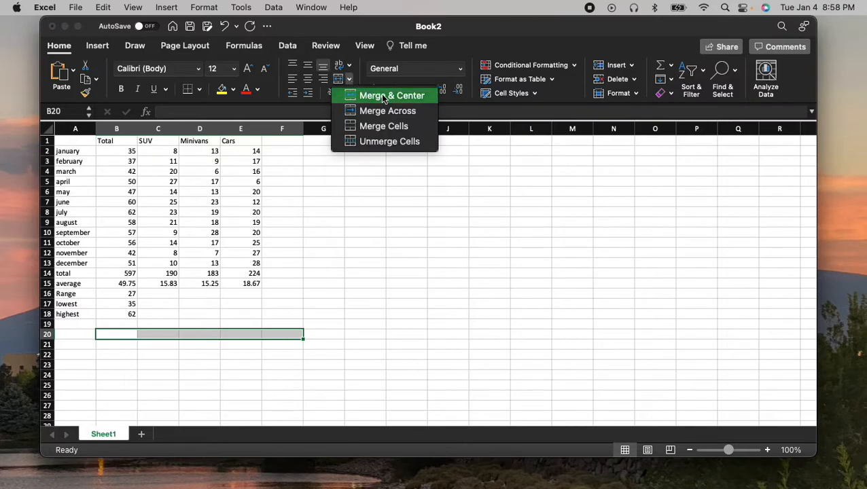
key("Escape")
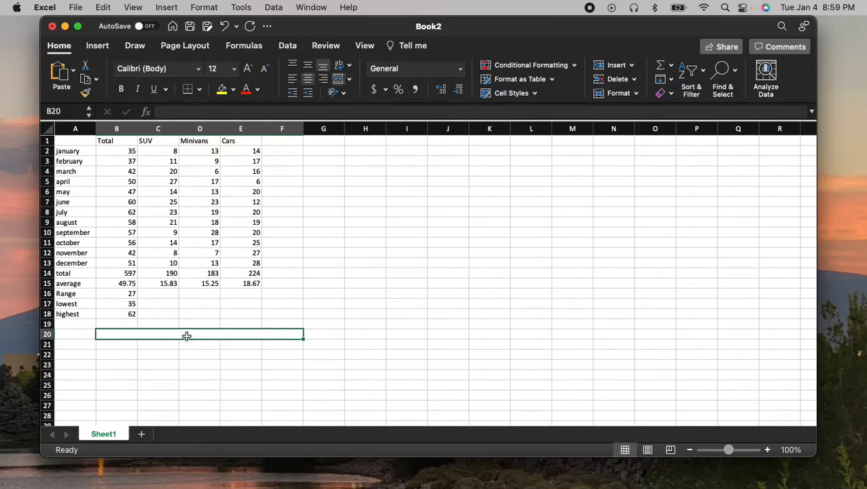
Step: Enter the heading "Vehicles sold by category" in the merged cell in row 20
type("Vehi")
type("c")
key("BackSpace")
type("iclex")
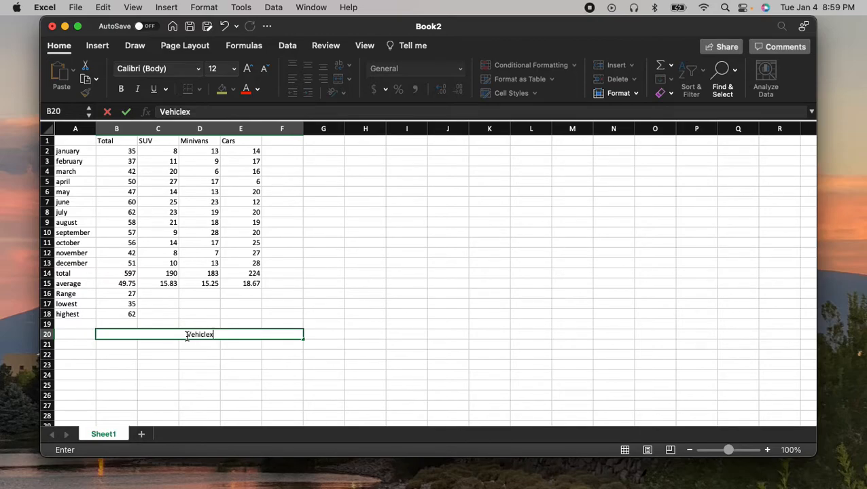
type(" sold by category")
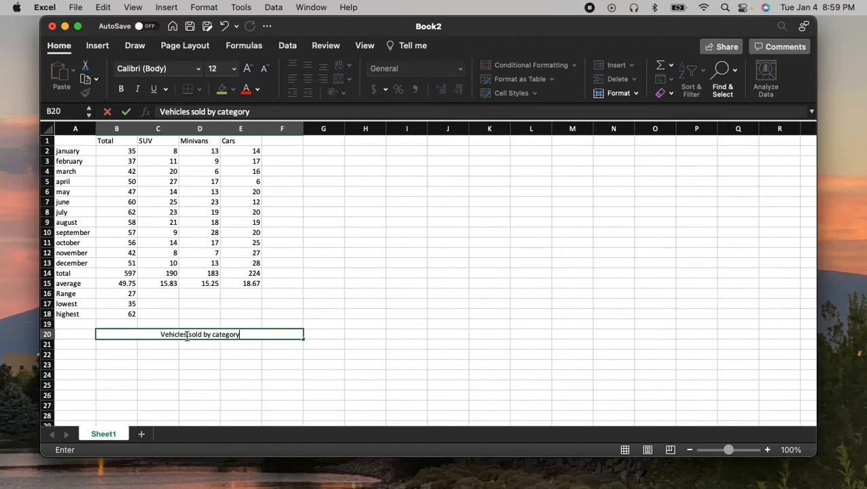
key("Return")
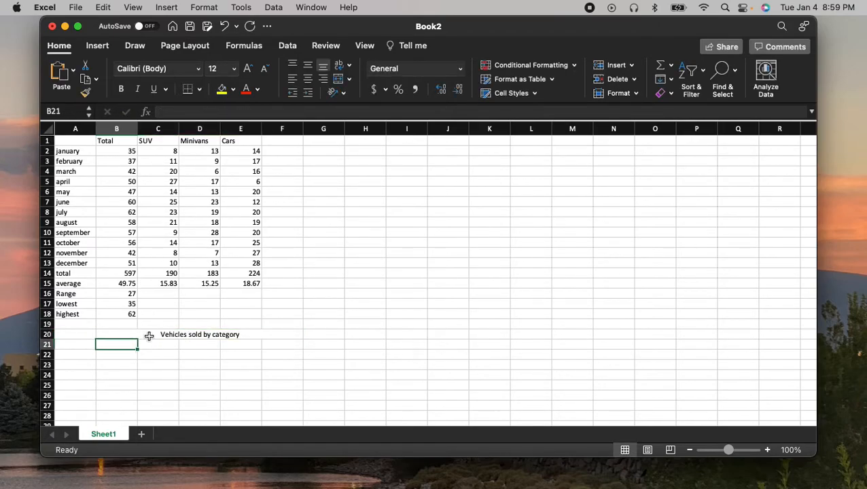
Step: Merge cells B21:E21 and extend the merged format down through row 23
left_click_drag(132, 345, 226, 343)
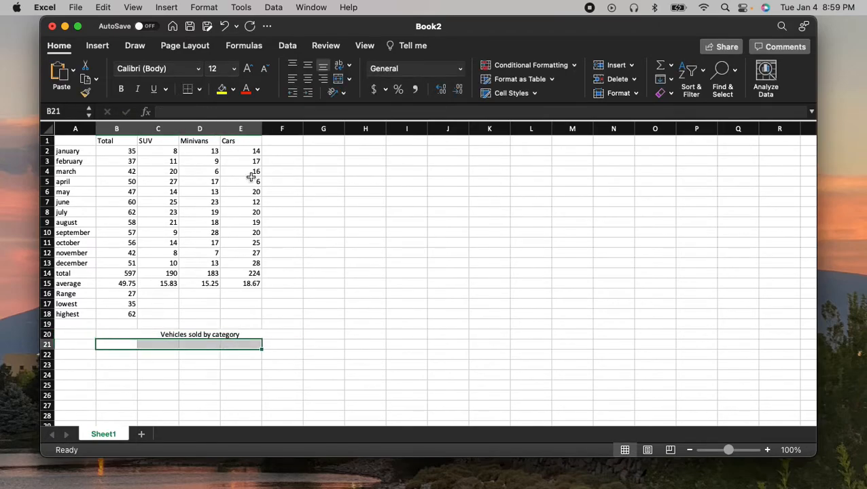
left_click(337, 78)
left_click_drag(262, 349, 261, 367)
Step: Enter the category labels SUV, Minivans and Cars in the merged cells of rows 21 to 23
left_click(234, 347)
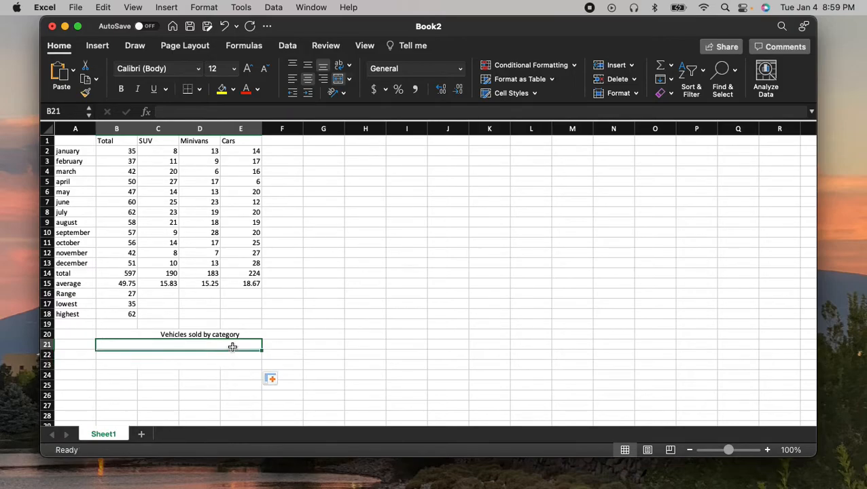
type("Suv")
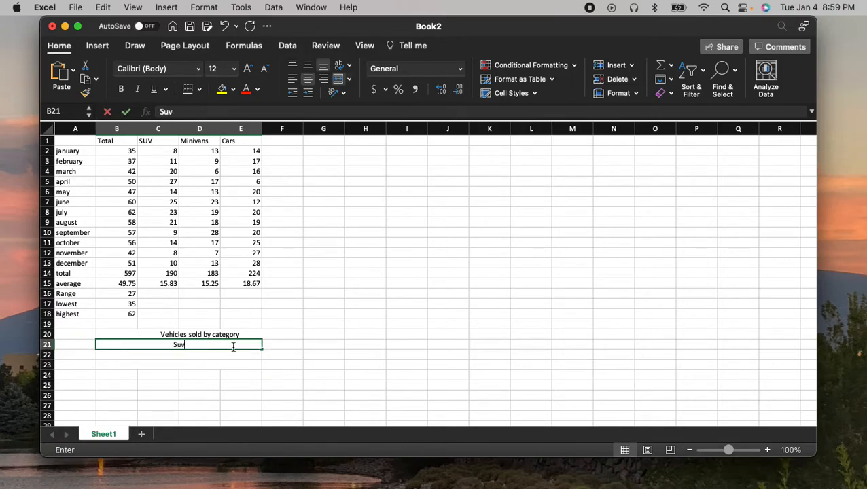
key("BackSpace")
type("V")
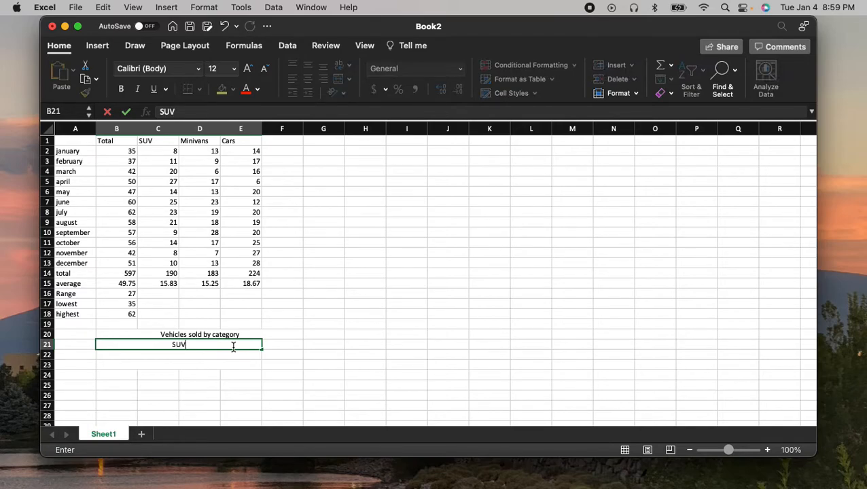
key("Return")
type("Minivans")
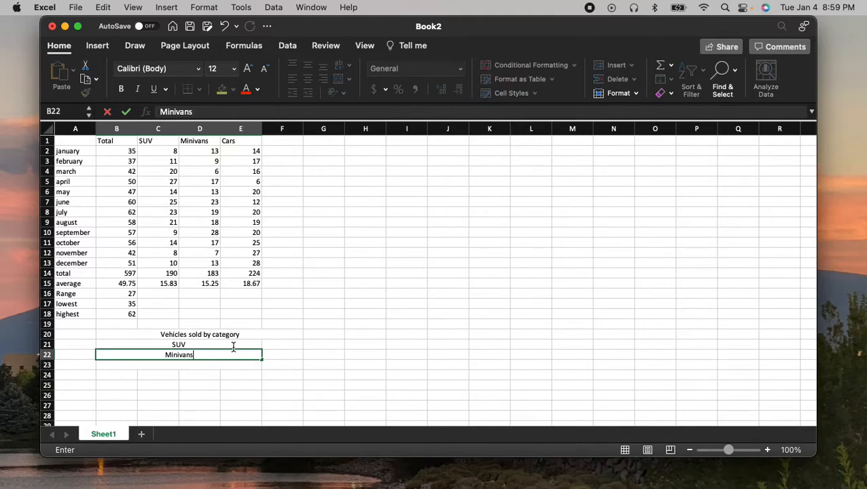
key("Return")
type("Cars")
key("Tab")
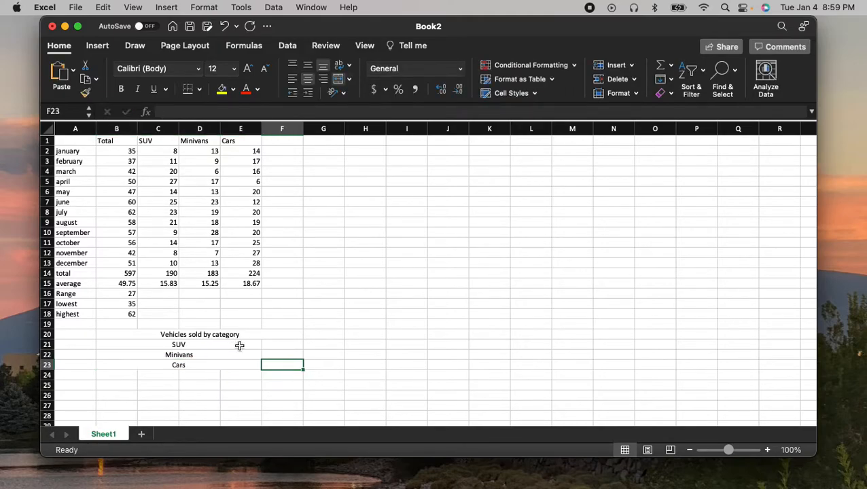
Step: Left-align the three category labels in rows 21 to 23
mouse_move(169, 338)
left_mouse_down()
mouse_move(173, 355)
mouse_move(170, 345)
left_mouse_up()
left_click(177, 366)
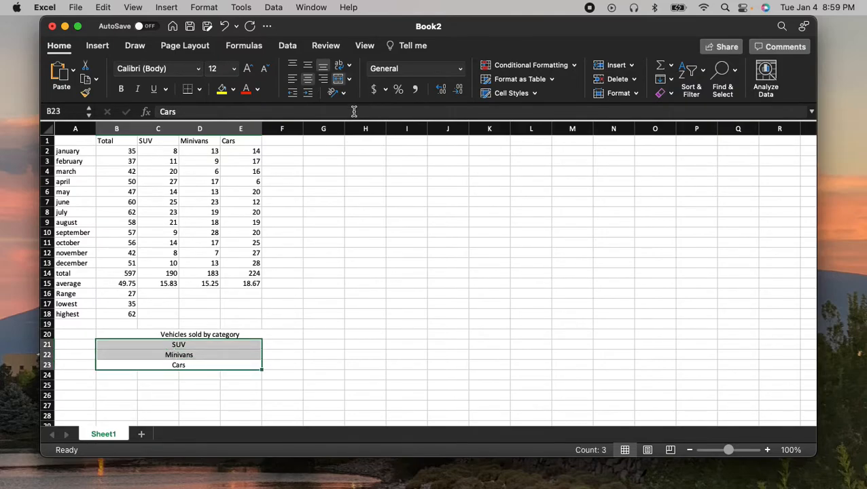
left_click(292, 80)
left_click(292, 337)
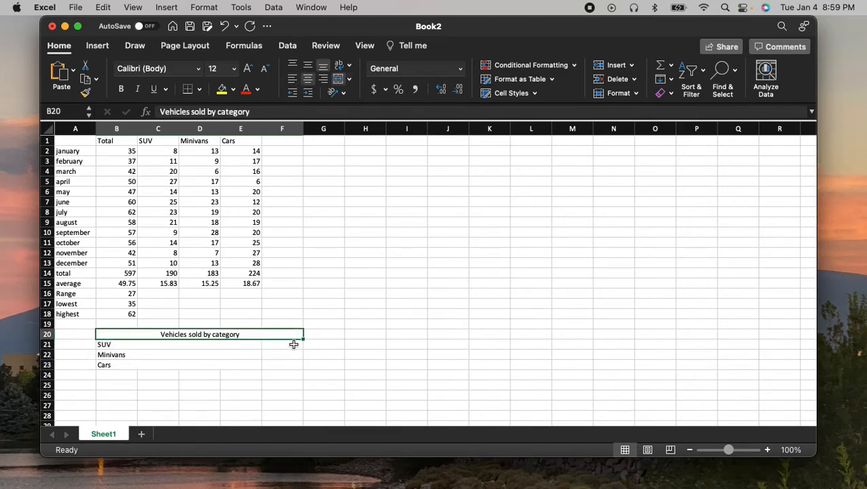
Step: Calculate the SUV percentage of total sales in F21 with =C14/B14*100
left_click(294, 345)
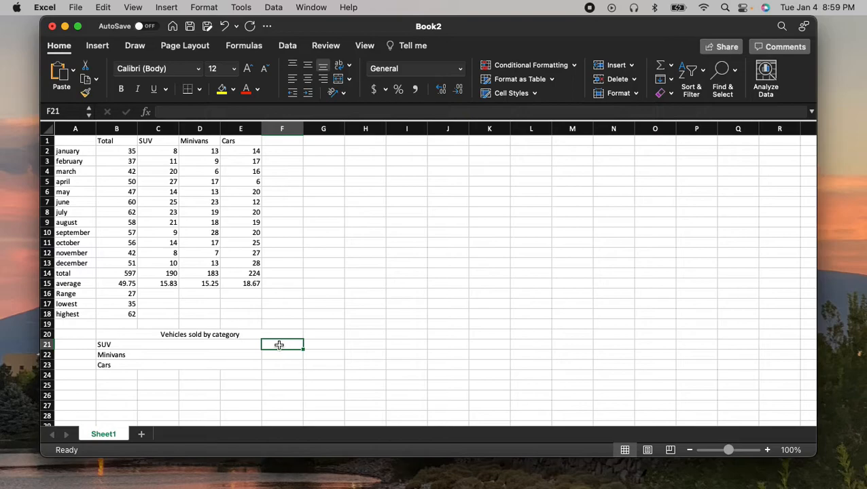
type("=")
left_click(167, 277)
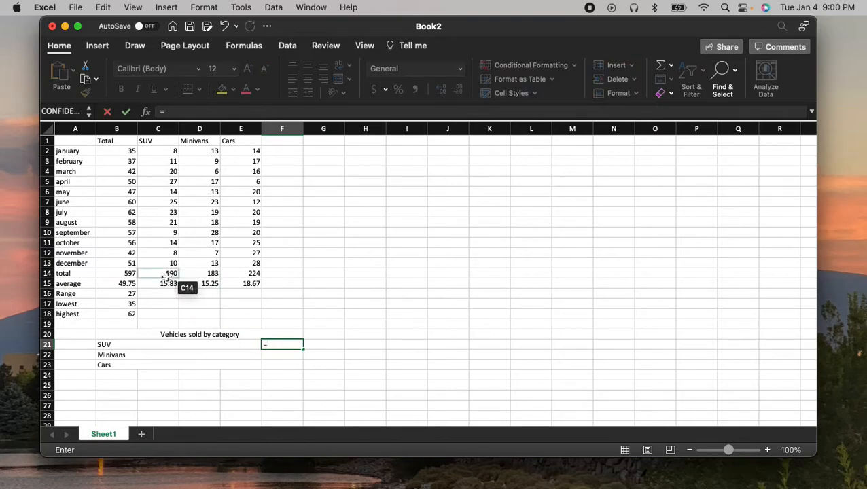
type("/")
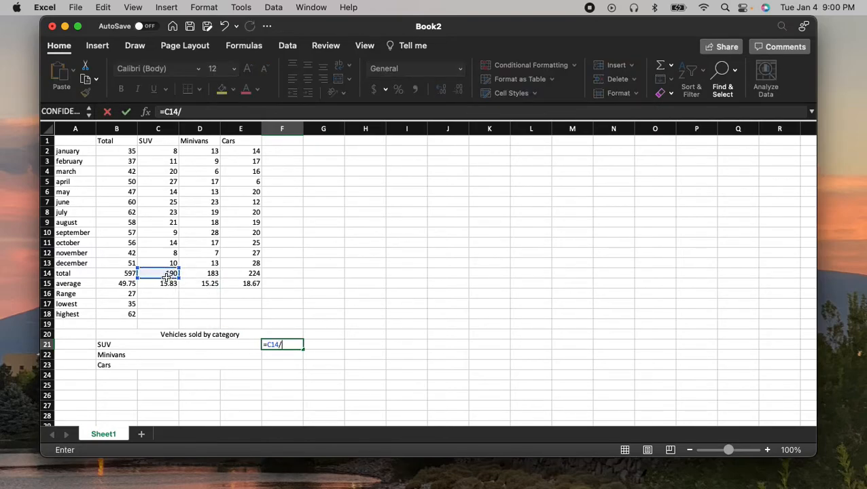
left_click(122, 274)
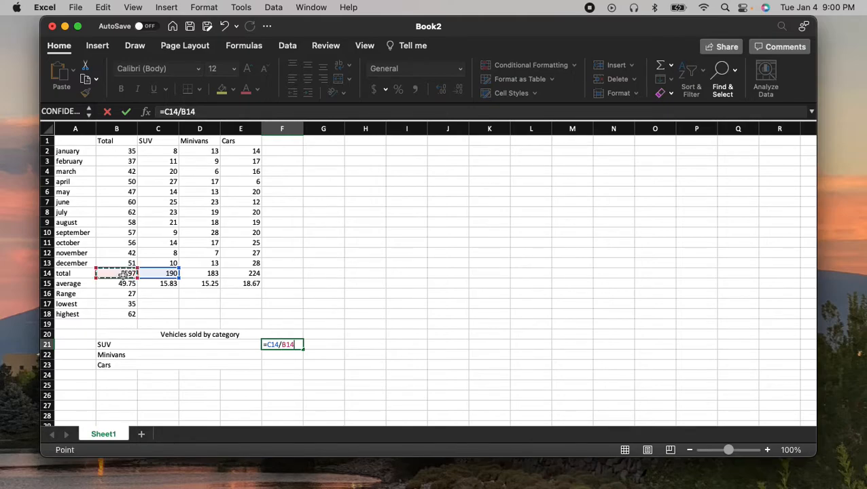
type("*100")
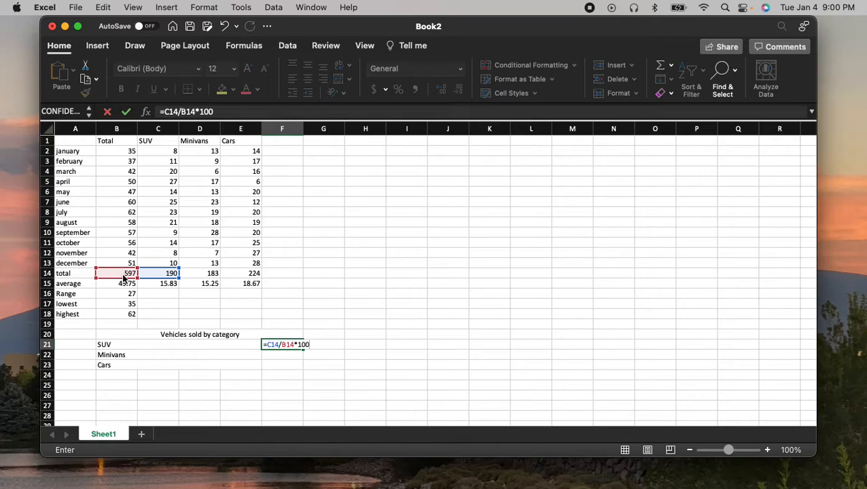
key("Return")
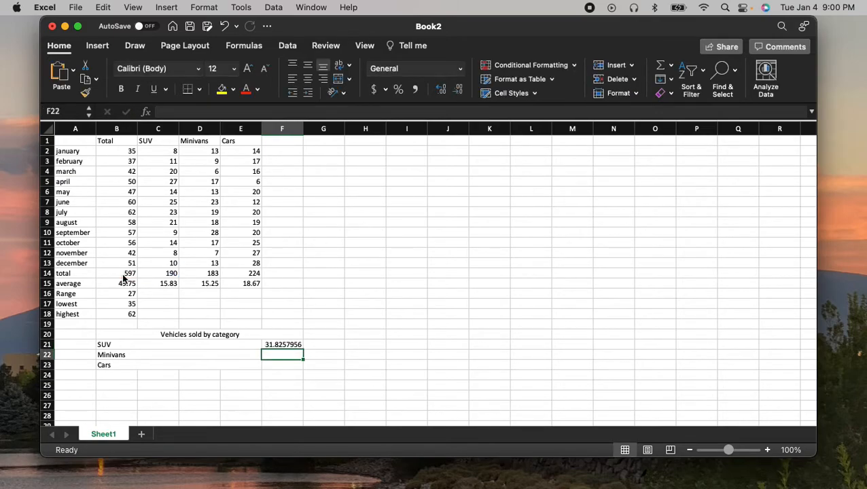
Step: Calculate the Minivans percentage of total sales in F22 with =D14/B14*100
type("=")
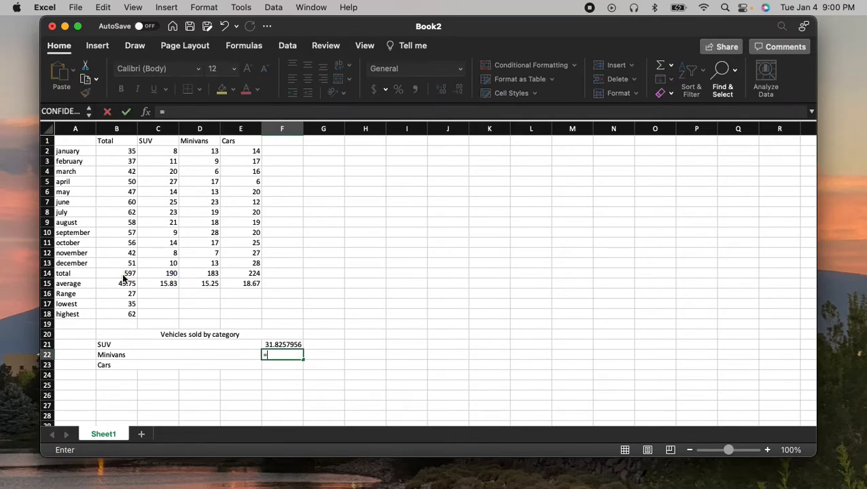
left_click(208, 272)
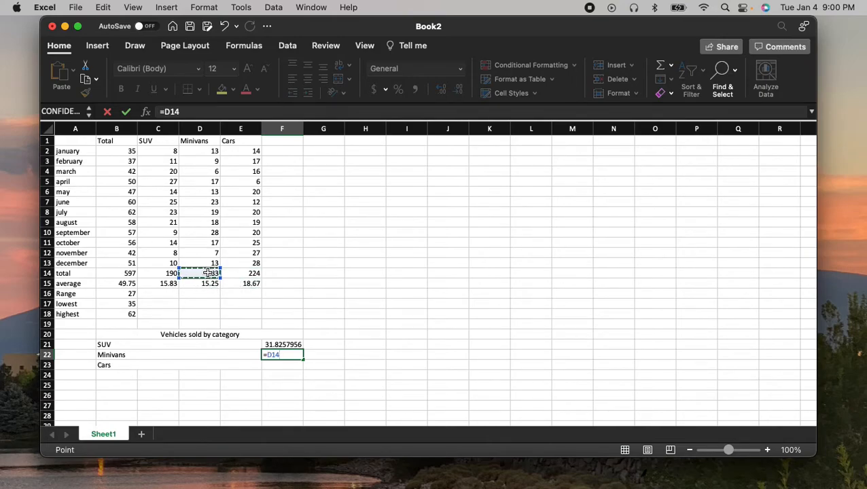
type("/")
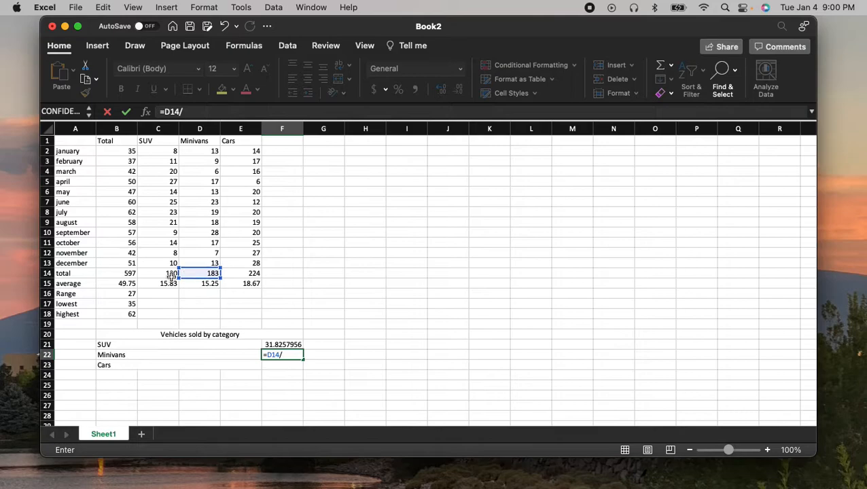
left_click(127, 272)
type("*")
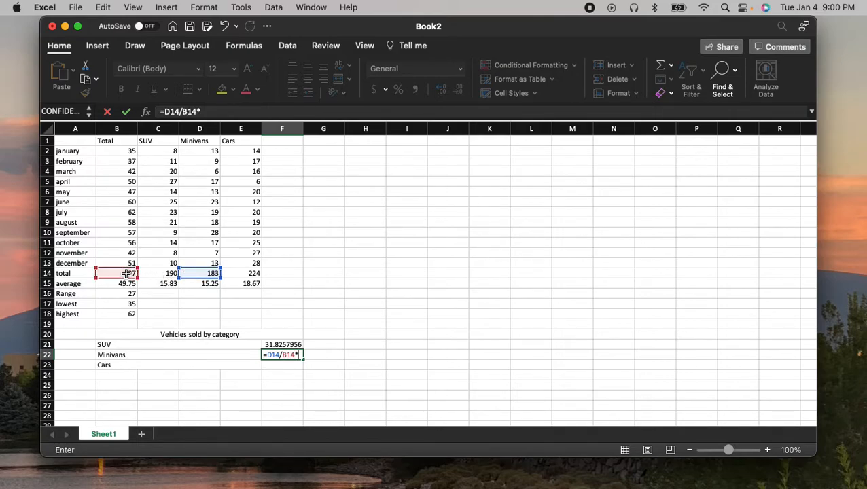
key("Return")
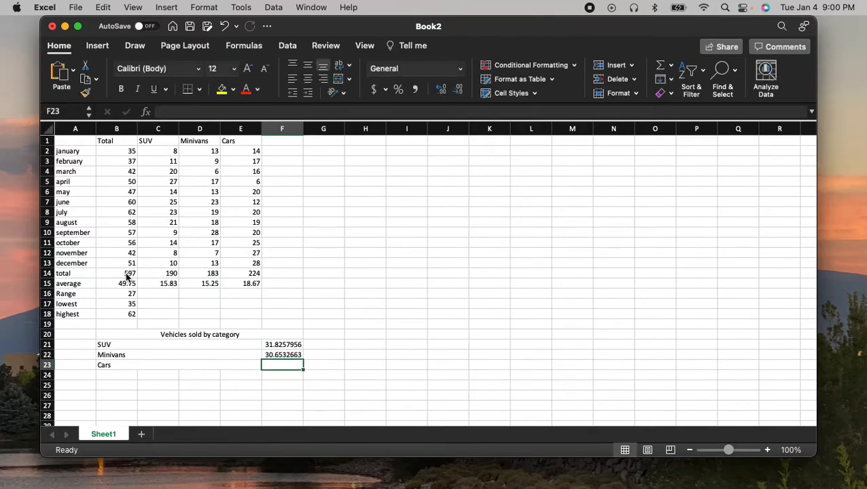
Step: Calculate the Cars percentage of total sales in F23 with =E14/B14*100
type("=")
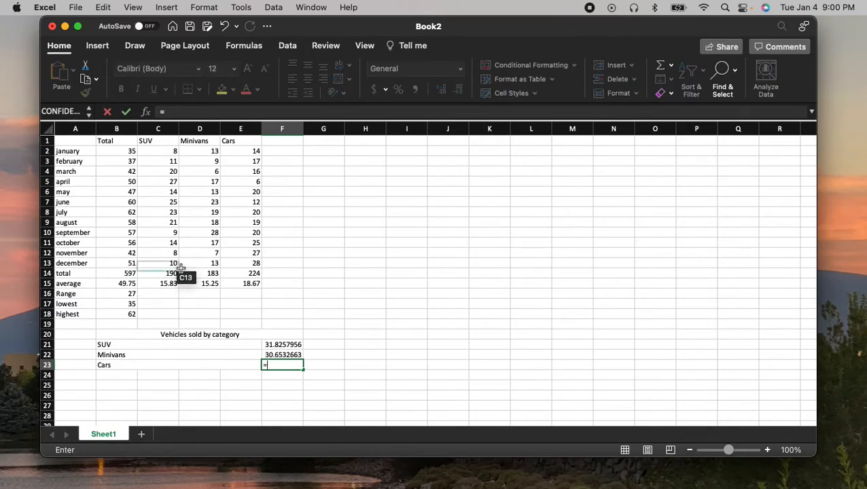
left_click(252, 274)
type("/")
left_click(120, 273)
type("*100")
key("Return")
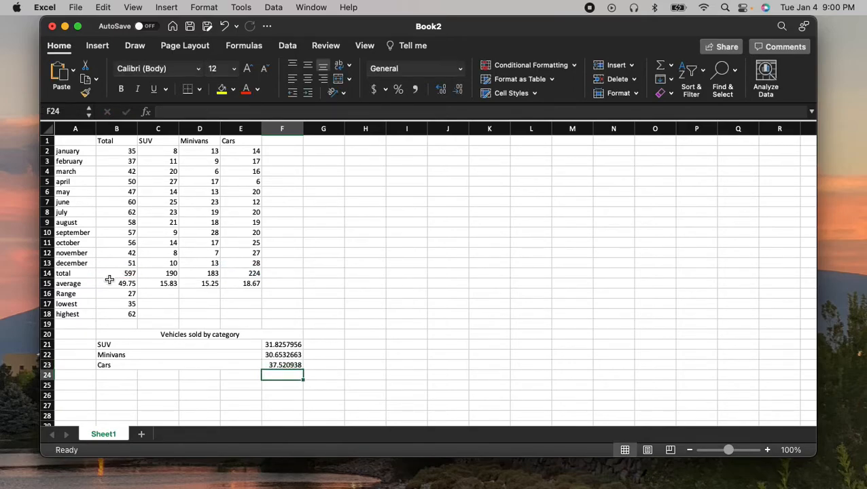
Step: Format the category percentages in F21:F23 to show two decimal places
left_click_drag(284, 344, 283, 364)
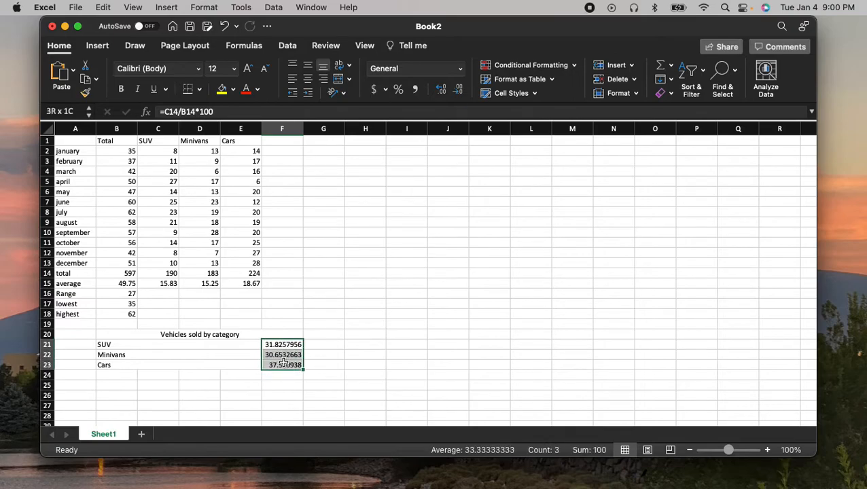
left_click(460, 89)
left_click(460, 90)
left_click(460, 90)
left_click(460, 90)
left_click(460, 89)
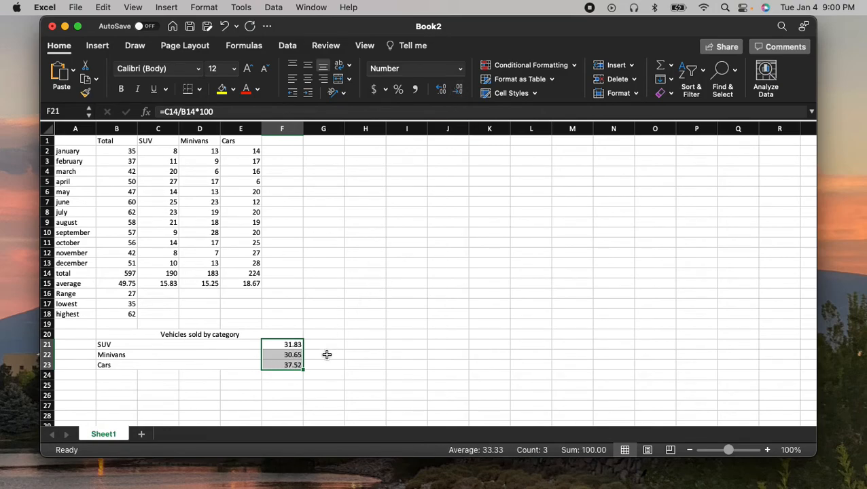
Step: Apply all borders to the Vehicles sold by category table in B20:F23
left_click(298, 355)
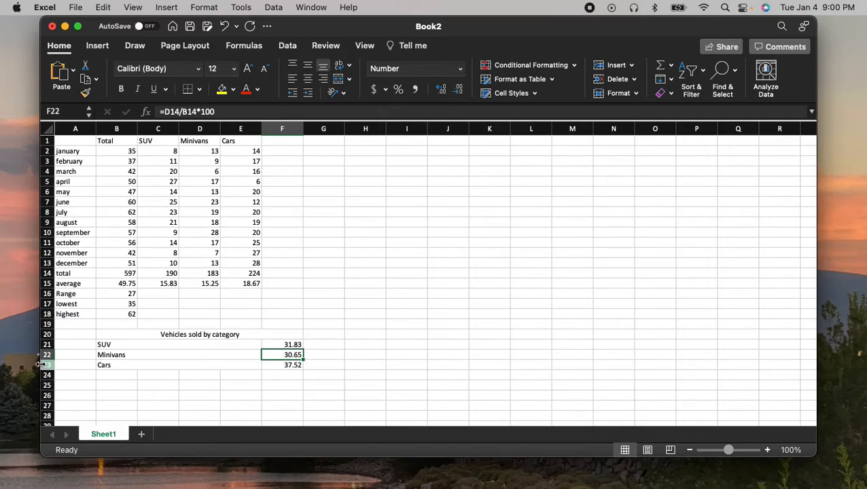
left_click_drag(114, 338, 242, 365)
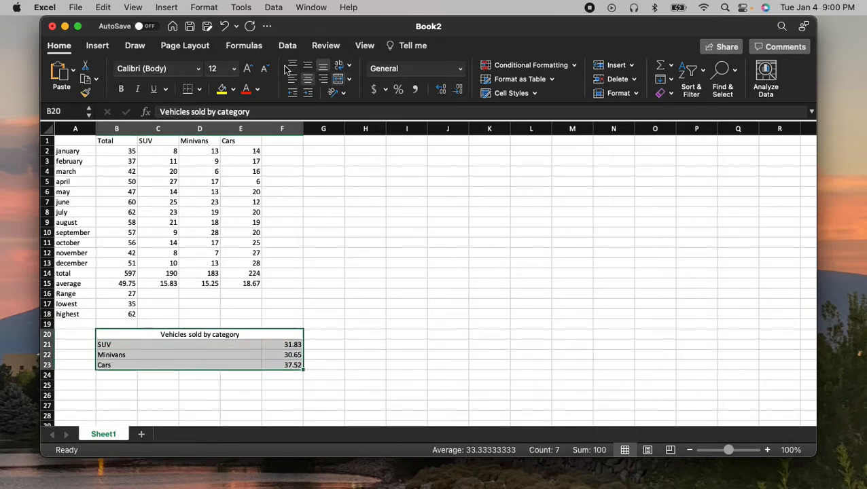
left_click(200, 90)
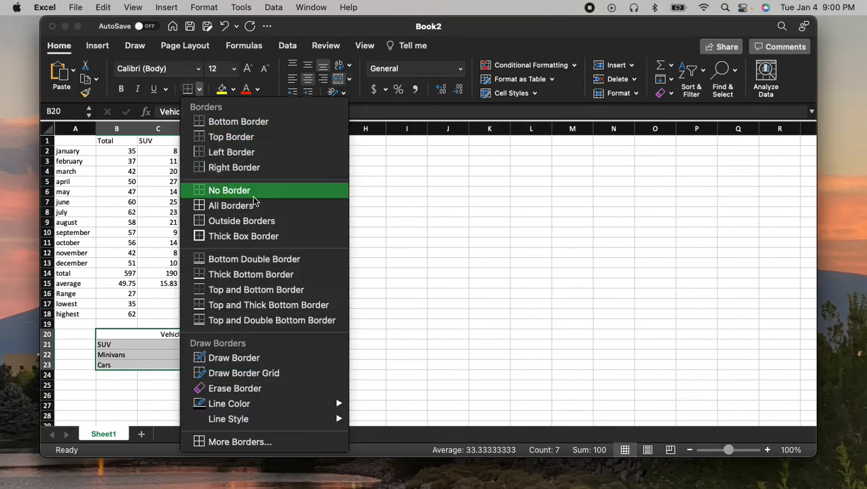
left_click(230, 206)
left_click(374, 365)
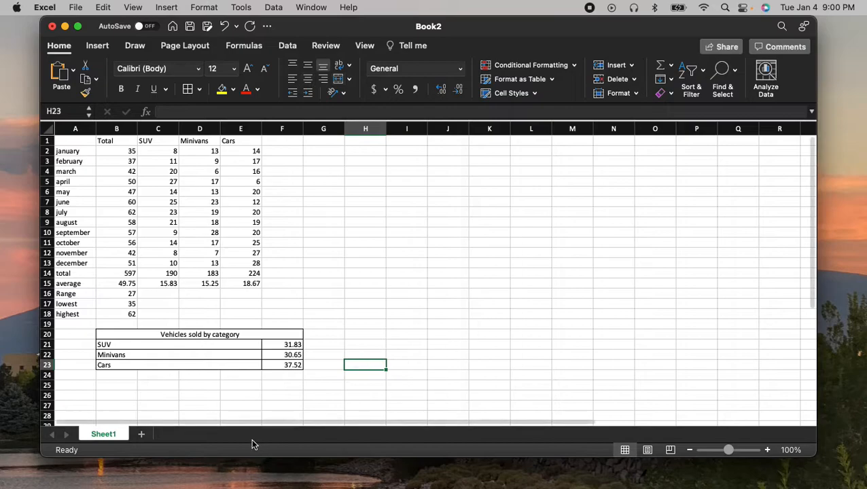
Step: Enter the column headings SUV, Minivans, Cars and Total in C25:F25 below the category table
scroll(230, 405, "down", 3)
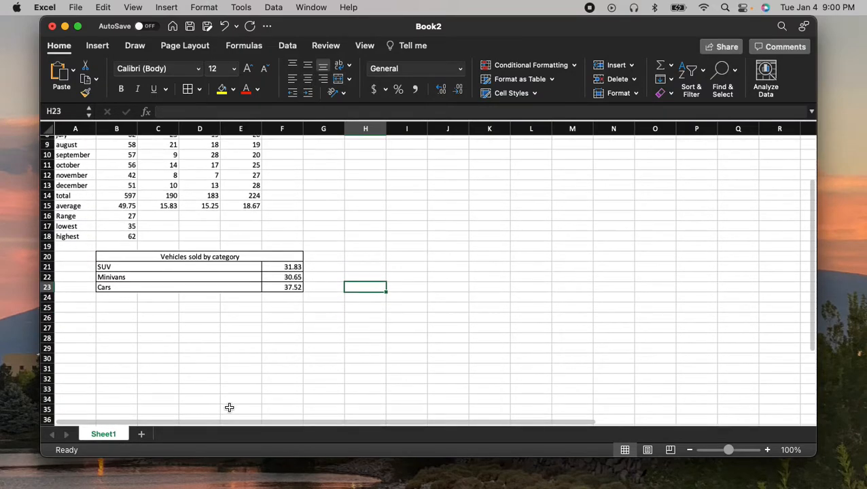
left_click(117, 308)
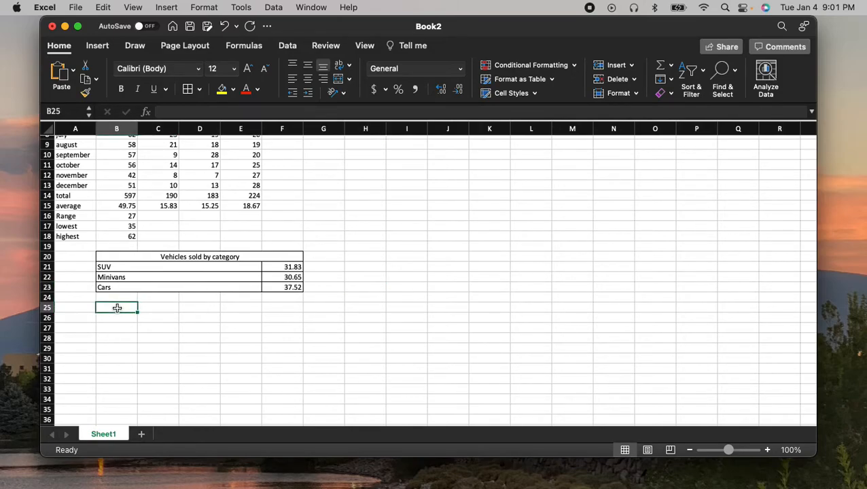
key("Right")
type("S")
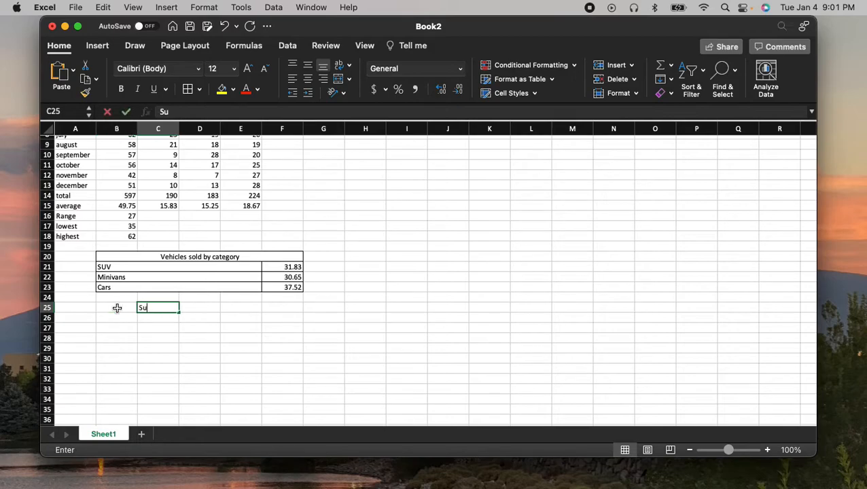
type("ub")
key("BackSpace")
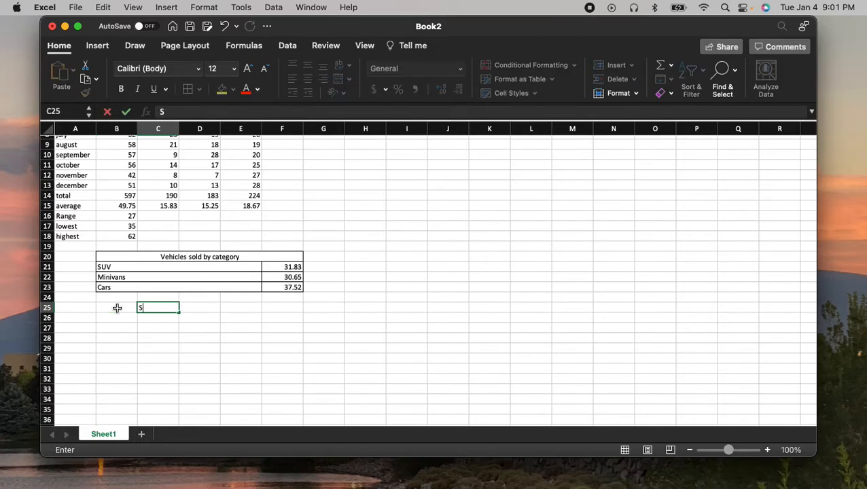
type("V")
key("Tab")
type("Minivans")
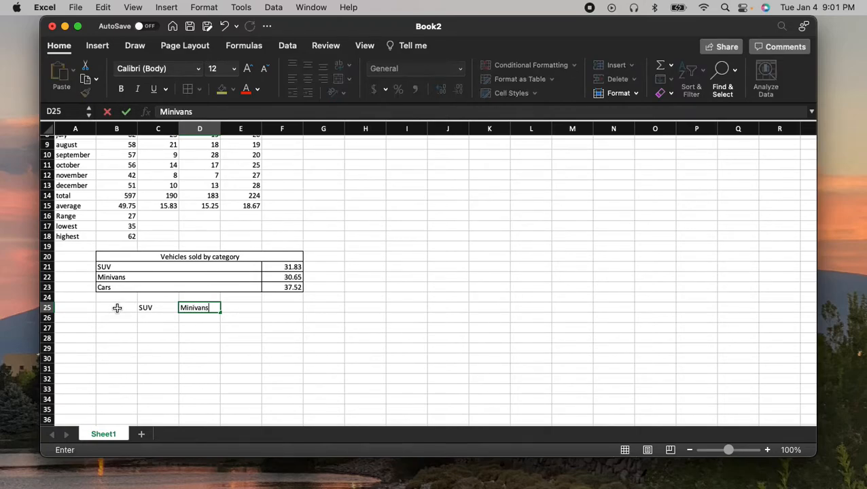
key("Tab")
type("C")
key("Tab")
type("Tot")
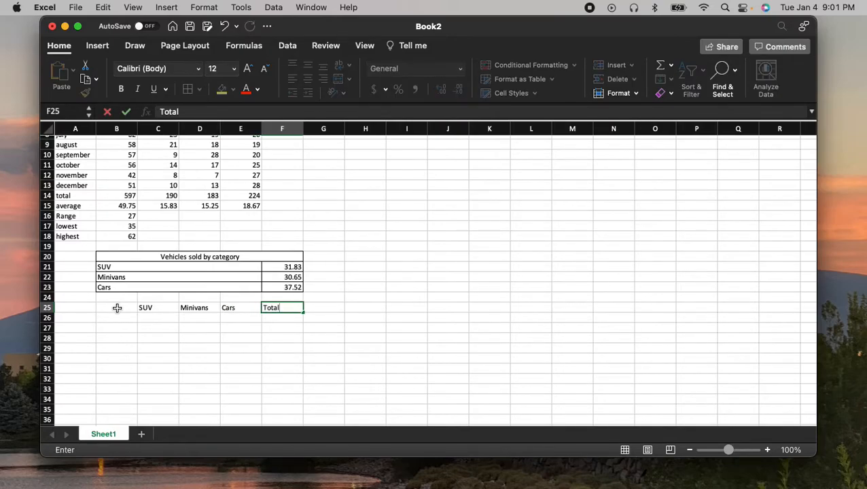
key("Return")
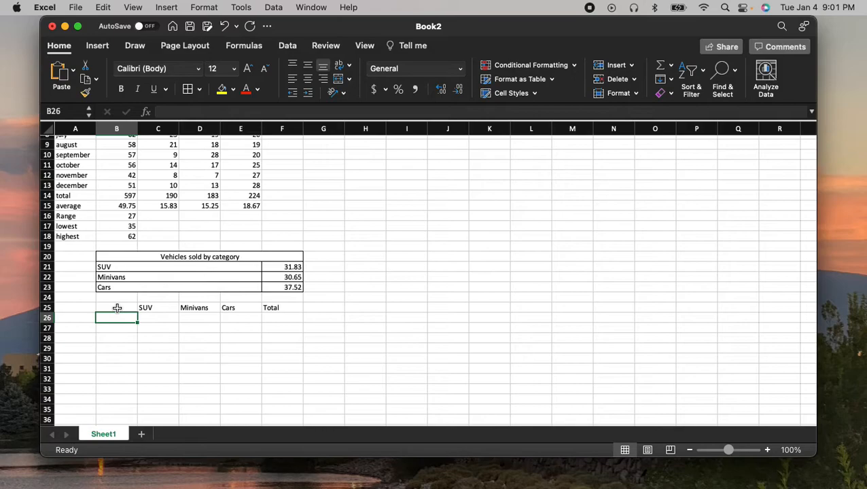
Step: Label the quarterly rows Q1, Q2, Q3 and Q4 in B26:B29, filling the series down from Q1
type("Q1")
key("Return")
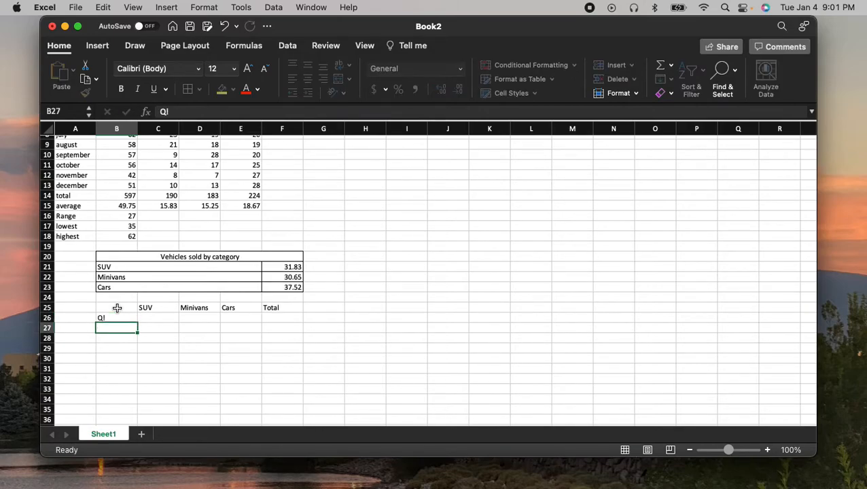
key("Up")
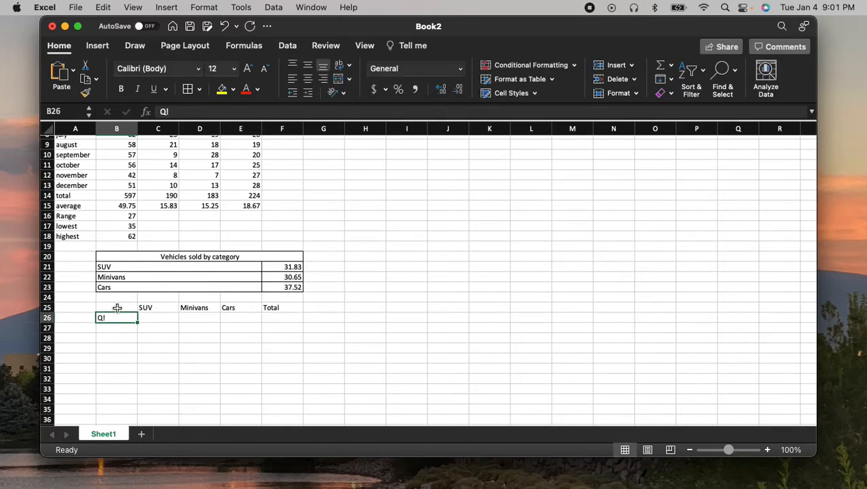
type("Q1")
key("Return")
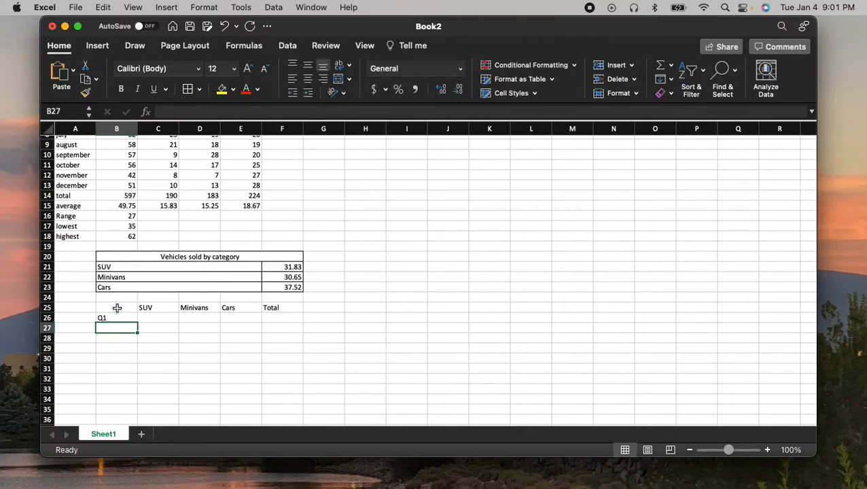
type("Q2")
key("Return")
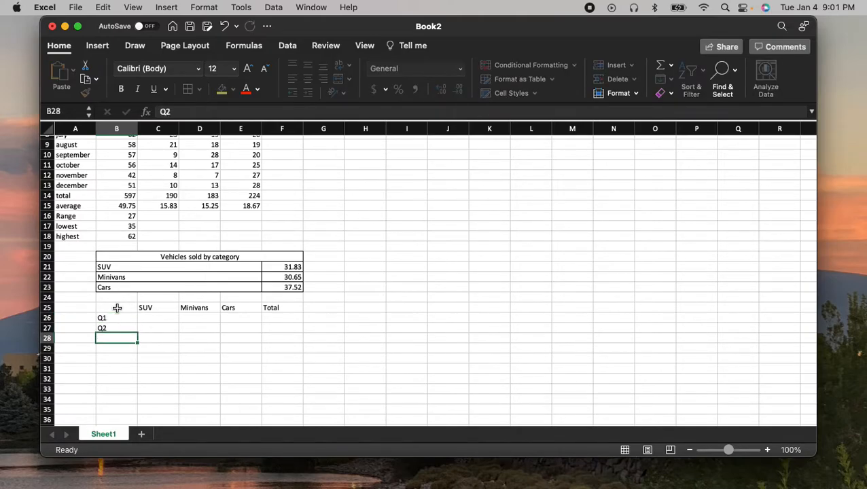
left_click(117, 325)
left_click(120, 319)
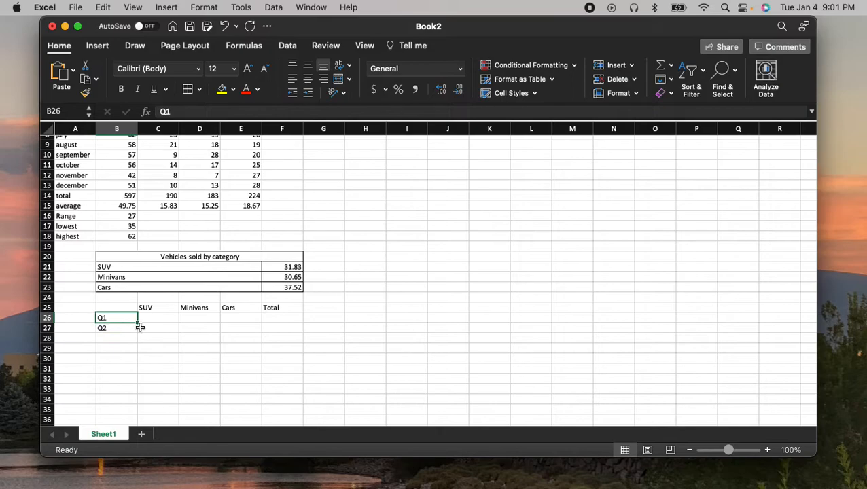
left_click_drag(138, 322, 135, 350)
Step: Enter the row label Total in B30 below the quarter labels
left_click(120, 360)
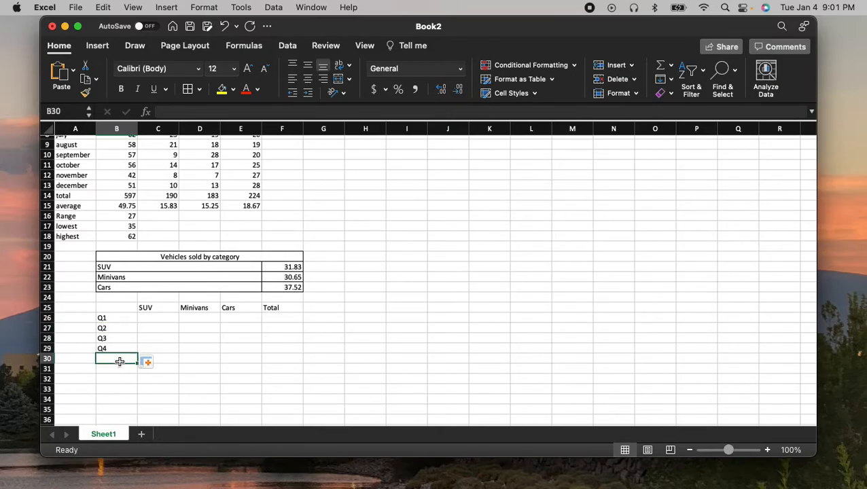
type("t")
type("Tp")
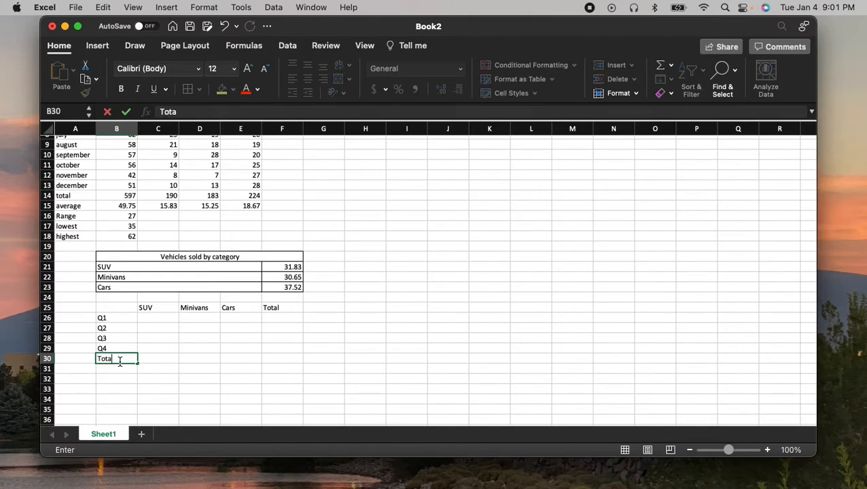
key("Tab")
Step: Calculate the Q1 SUV sales in C26 with =C2+C3+C4
left_click(157, 319)
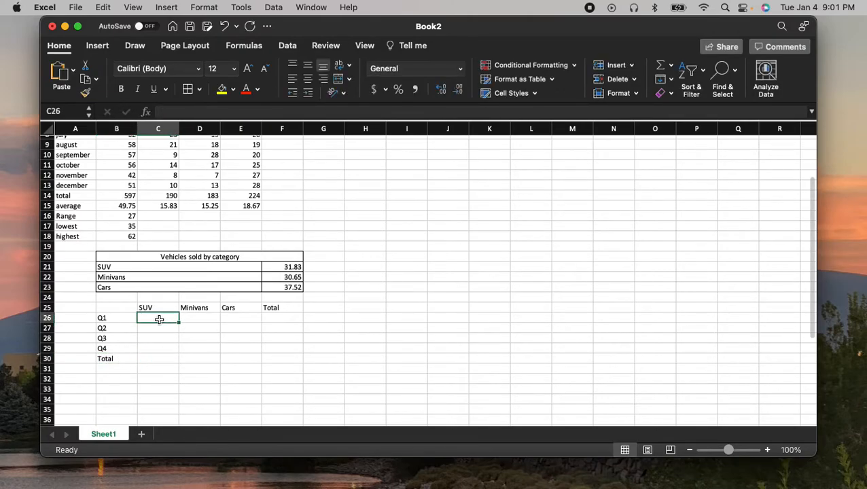
scroll(211, 355, "up", 2)
type("=")
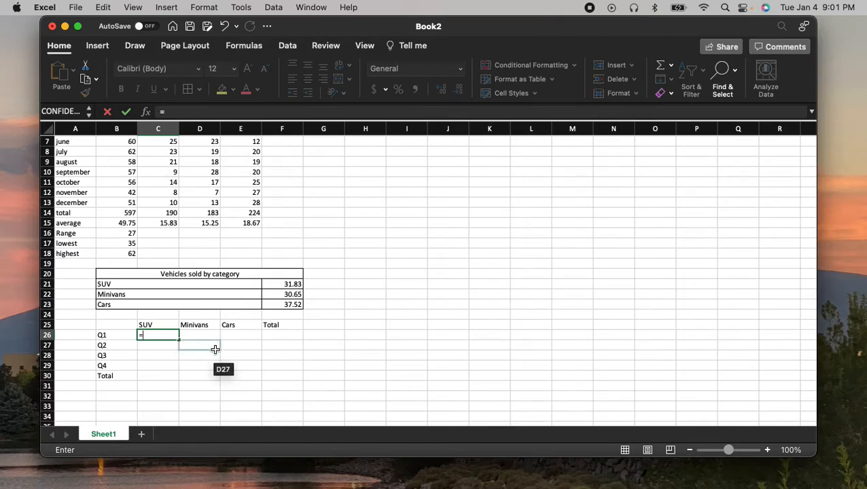
scroll(189, 373, "up", 4)
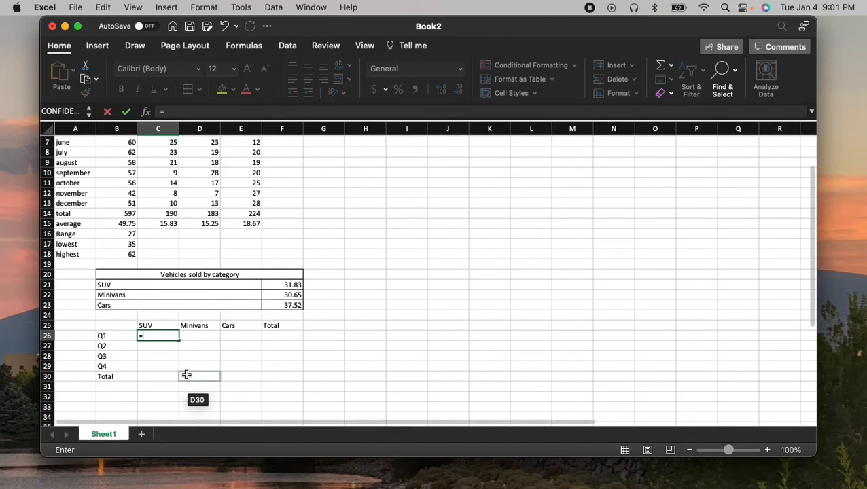
scroll(187, 374, "up", 2)
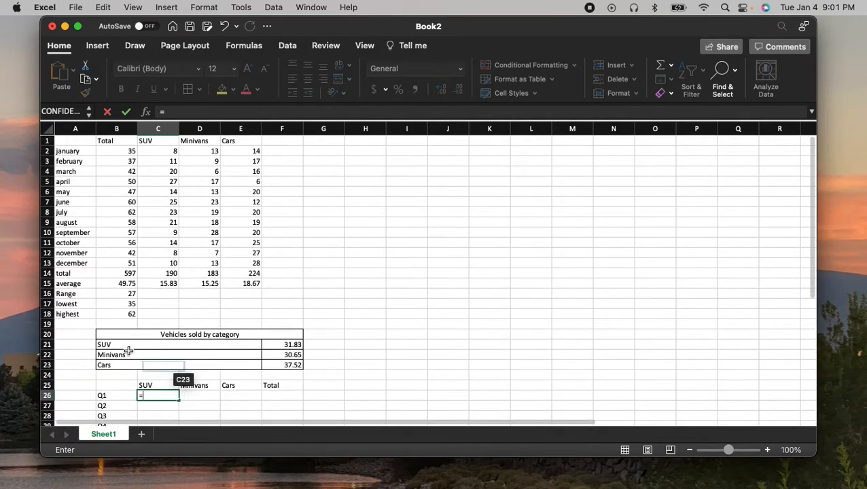
left_click(161, 155)
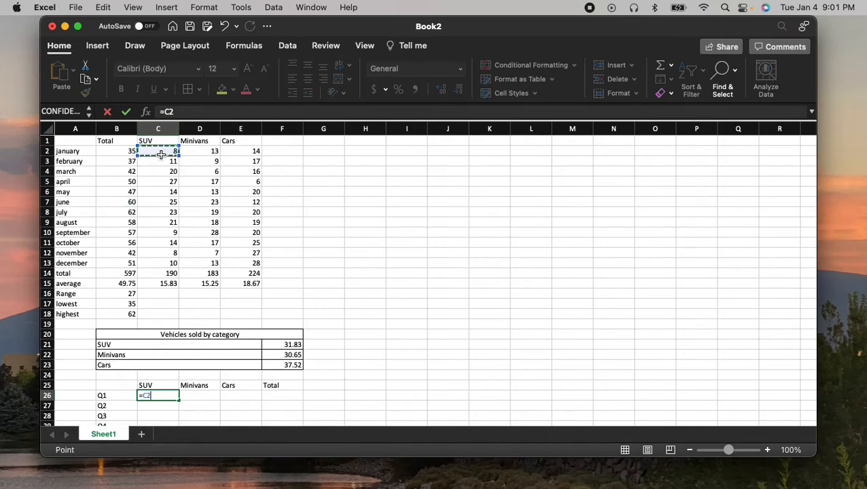
type("+")
left_click(168, 161)
type("+")
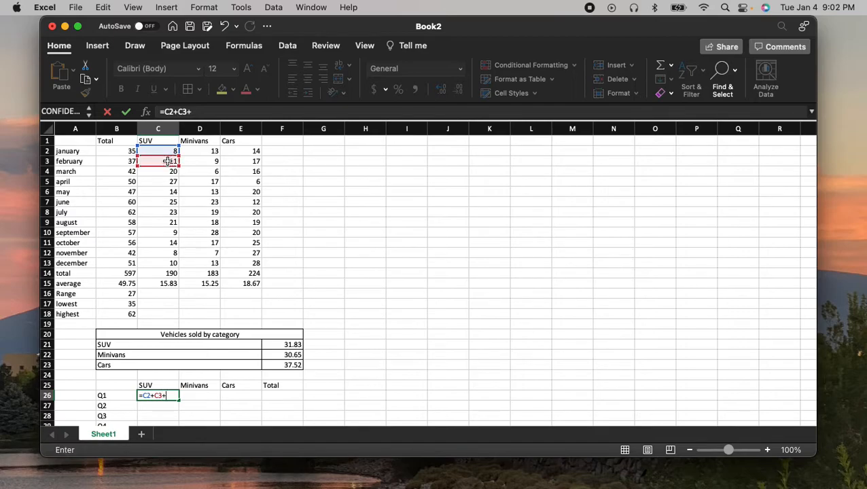
left_click(168, 172)
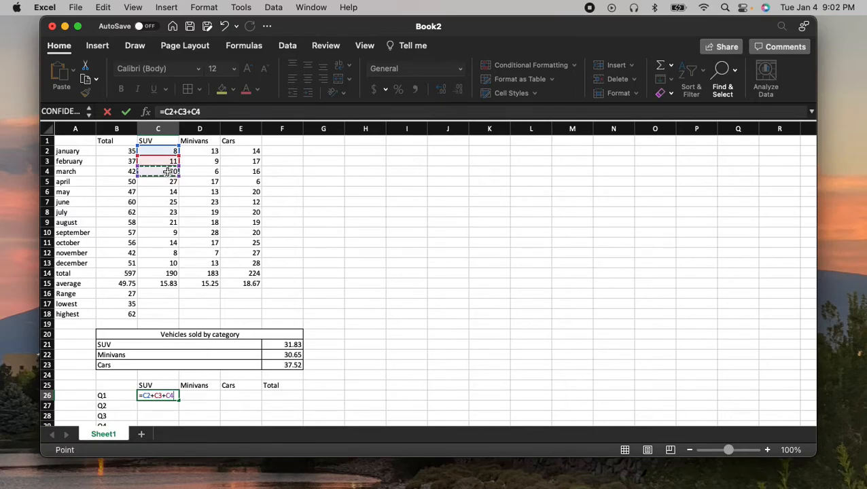
key("Return")
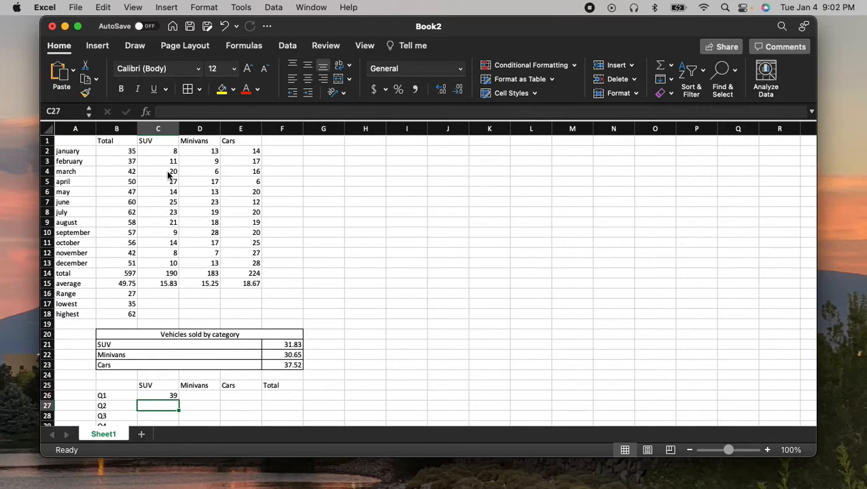
Step: Calculate the Q2 SUV sales in C27 with =C5+C6+C7
type("=")
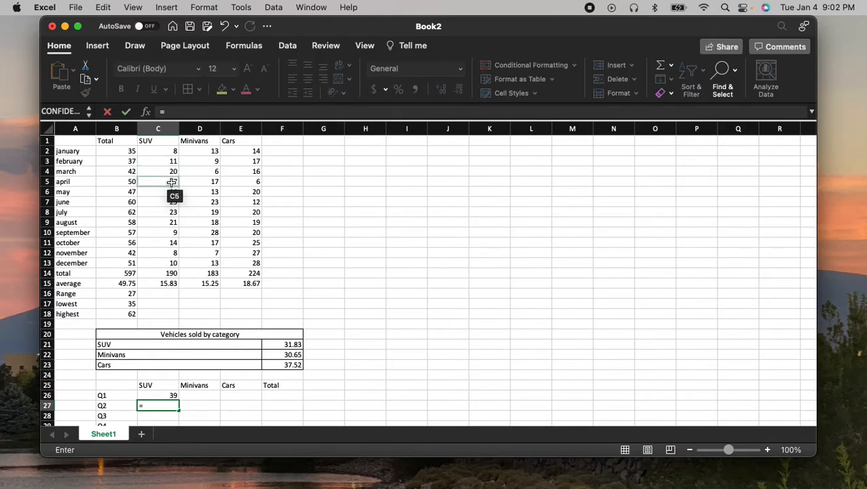
left_click(172, 182)
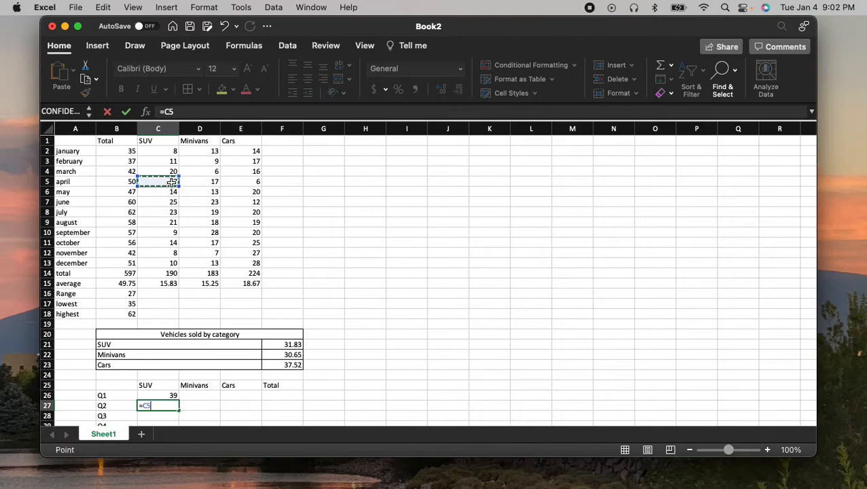
type("+")
left_click(165, 193)
type("+")
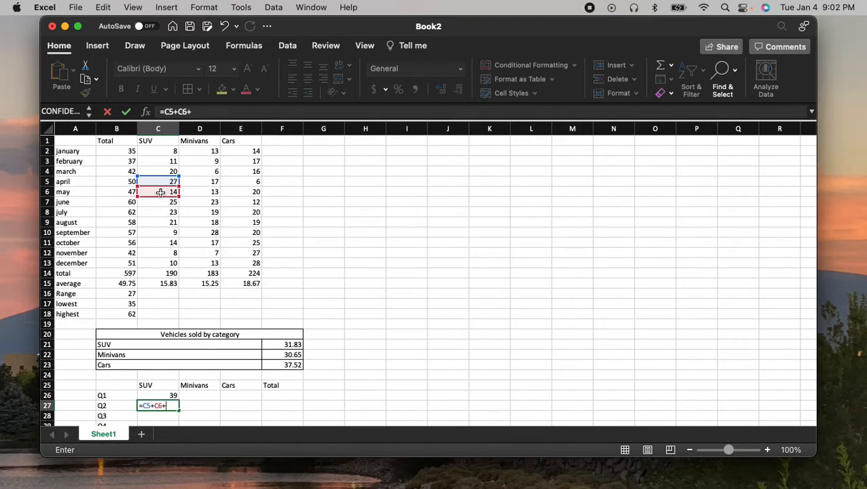
left_click(164, 202)
key("Return")
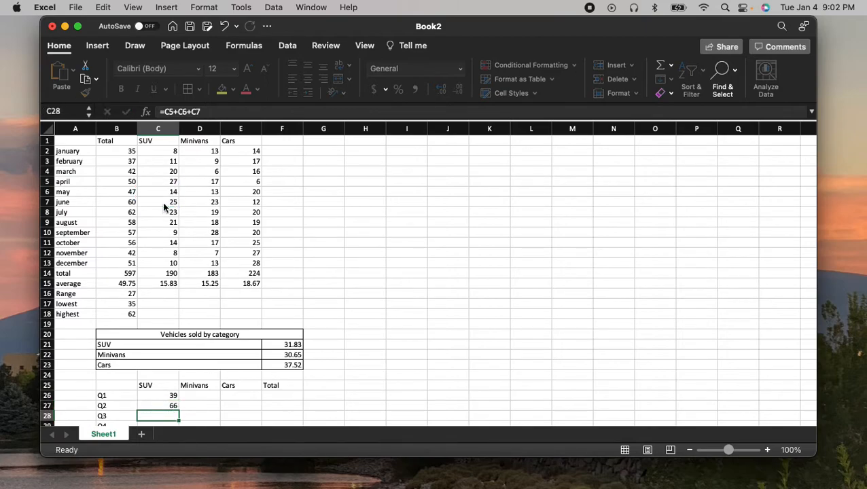
Step: Calculate the Q3 SUV sales in C28 with =C8+C9+C10
type("=")
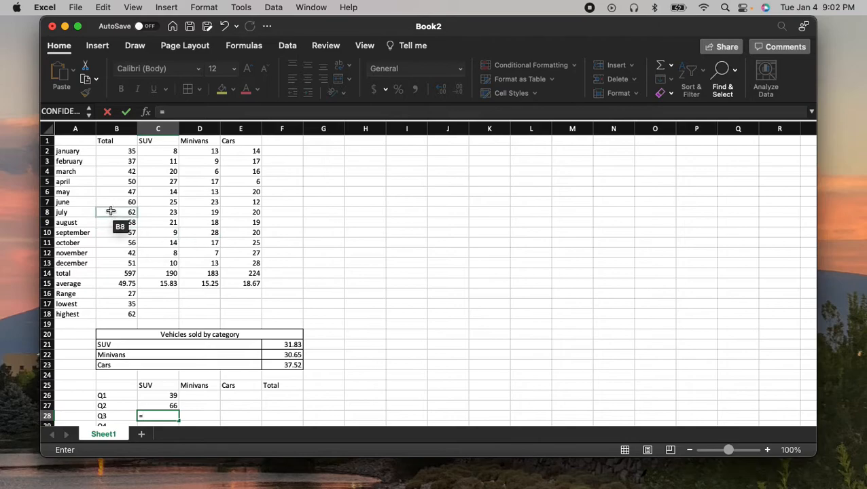
left_click(170, 214)
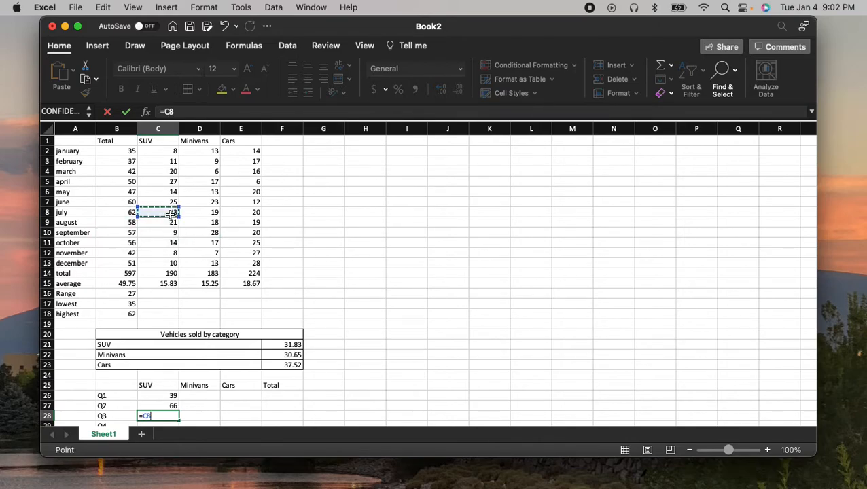
type("+")
left_click(171, 223)
type("+")
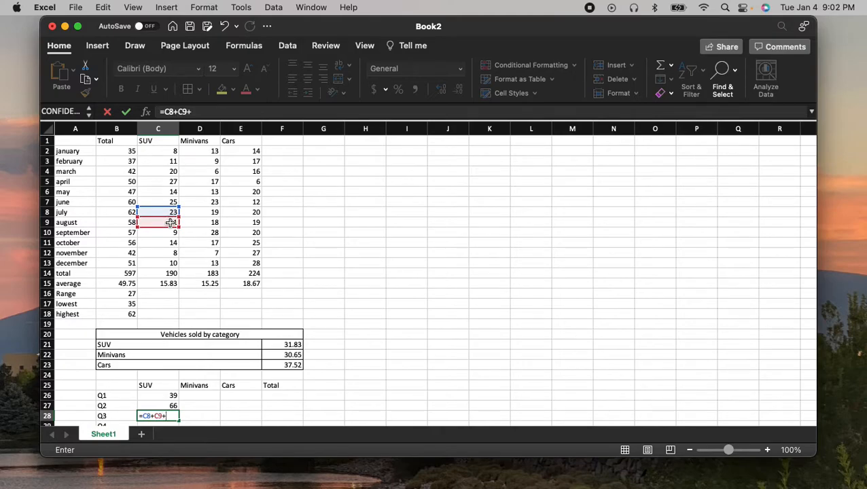
left_click(164, 234)
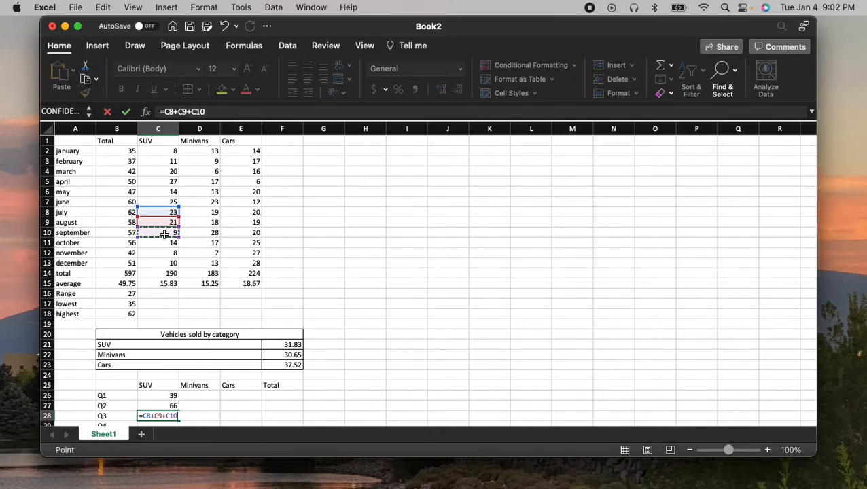
key("Return")
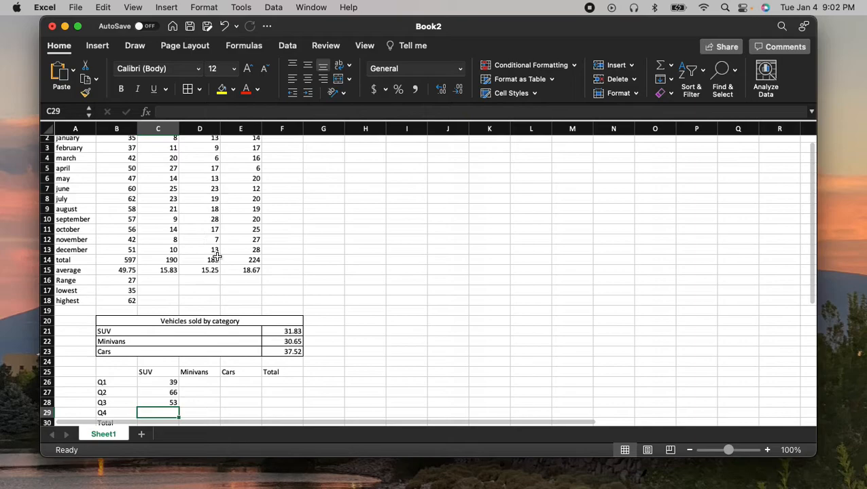
Step: Calculate the Q4 SUV sales in C29 with =C11+C12+C13
type("=")
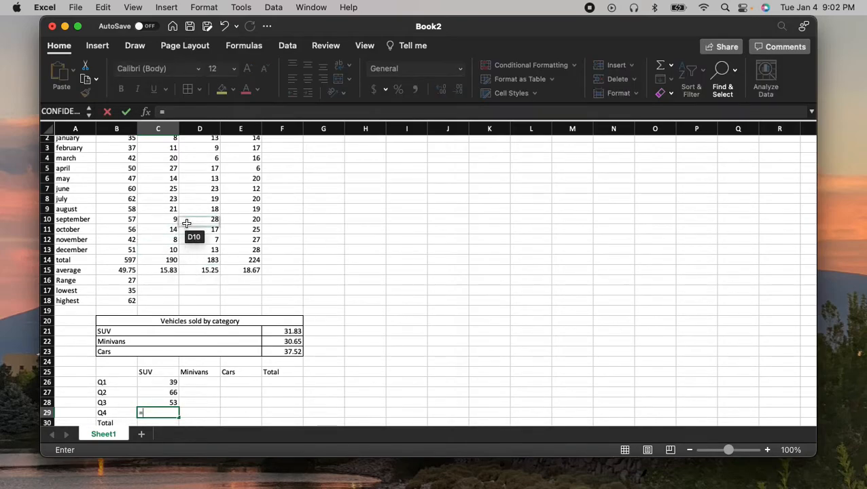
left_click(168, 232)
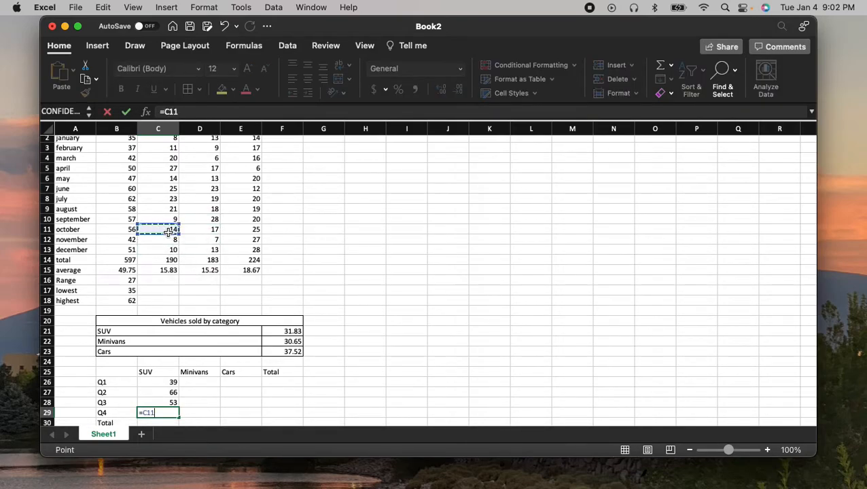
type("+")
left_click(169, 240)
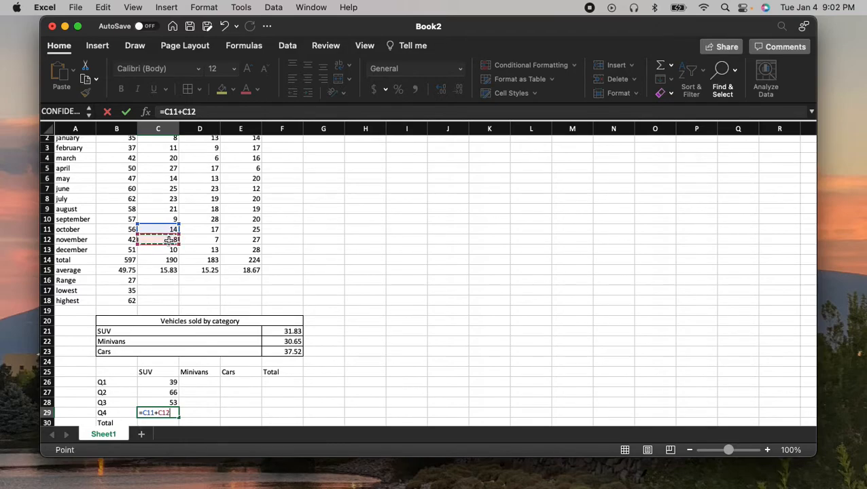
type("+")
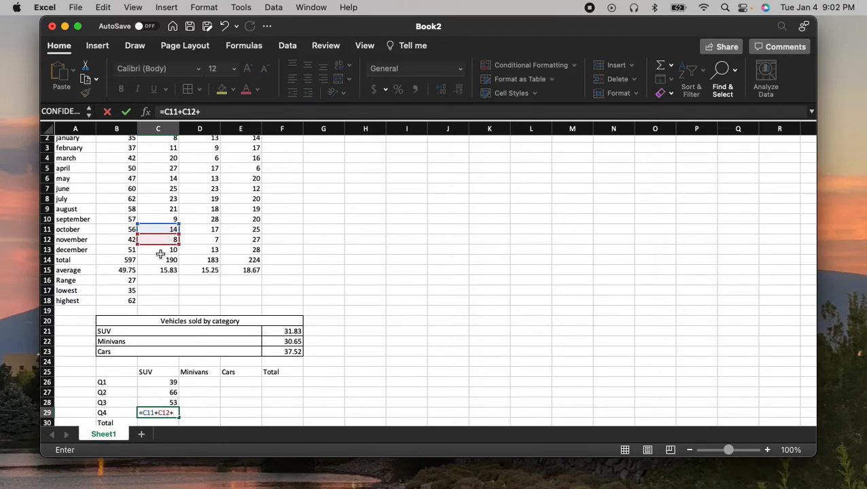
left_click(161, 251)
key("Return")
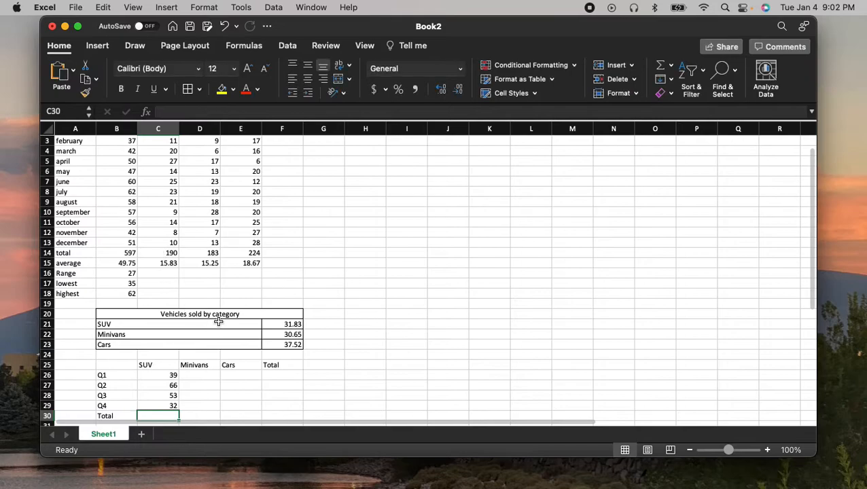
Step: Sum the four SUV quarters in C30 with =SUM(C26:C29) and check the result against the SUV yearly total in C14
scroll(216, 325, "down", 2)
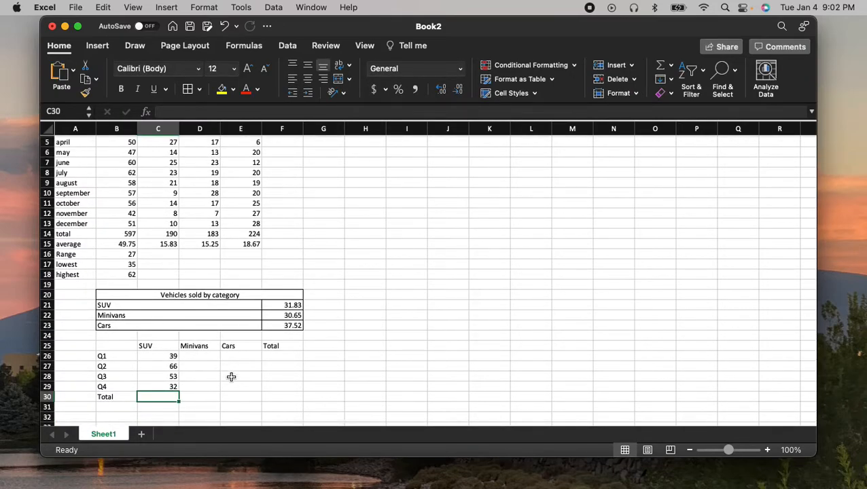
scroll(195, 258, "up", 1)
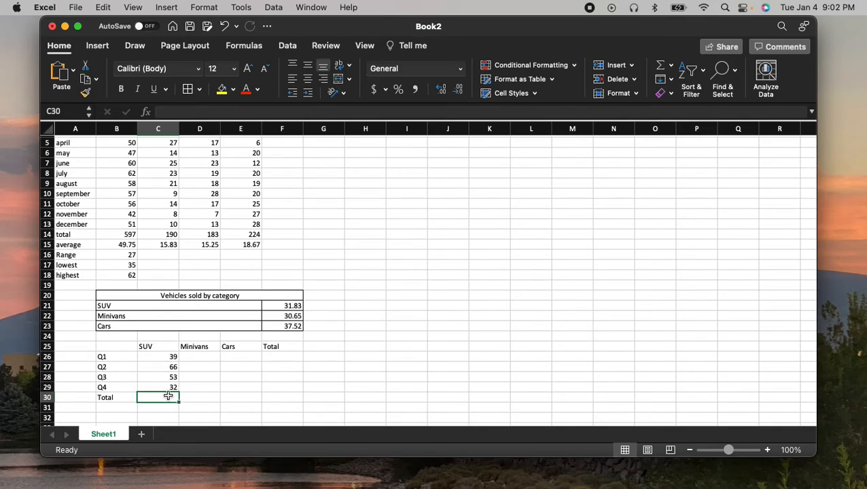
type("=")
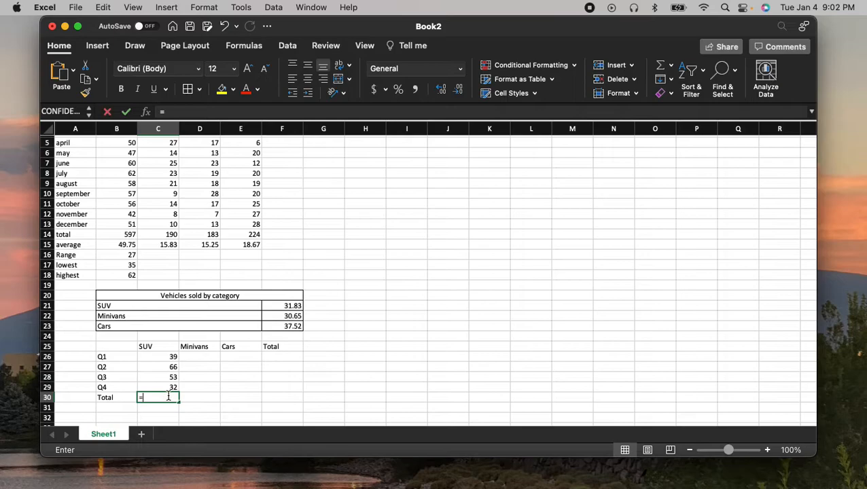
type("sum(")
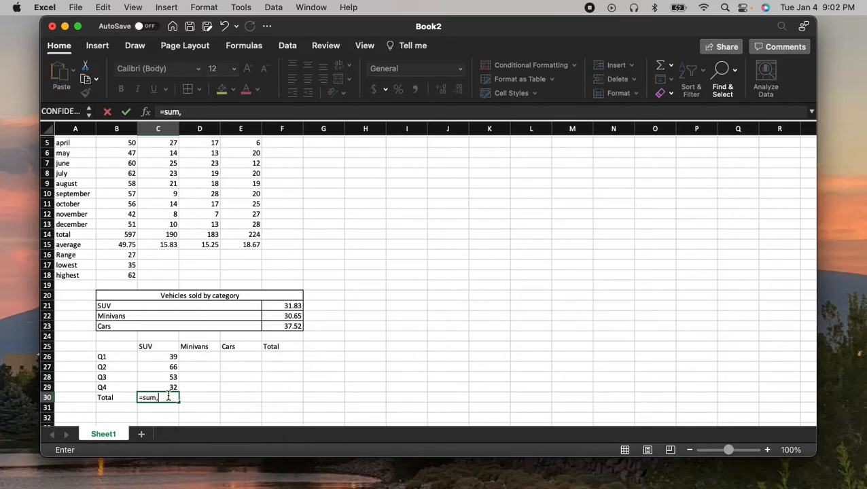
left_click_drag(159, 358, 164, 390)
key("Return")
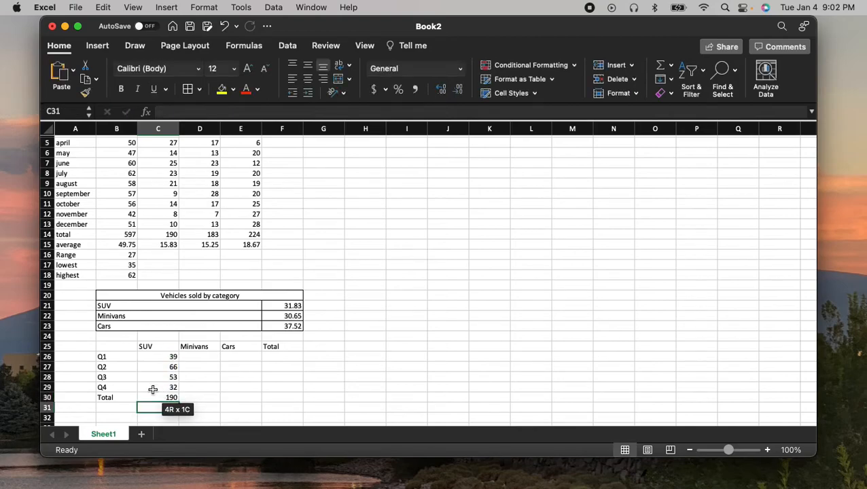
left_click(173, 234)
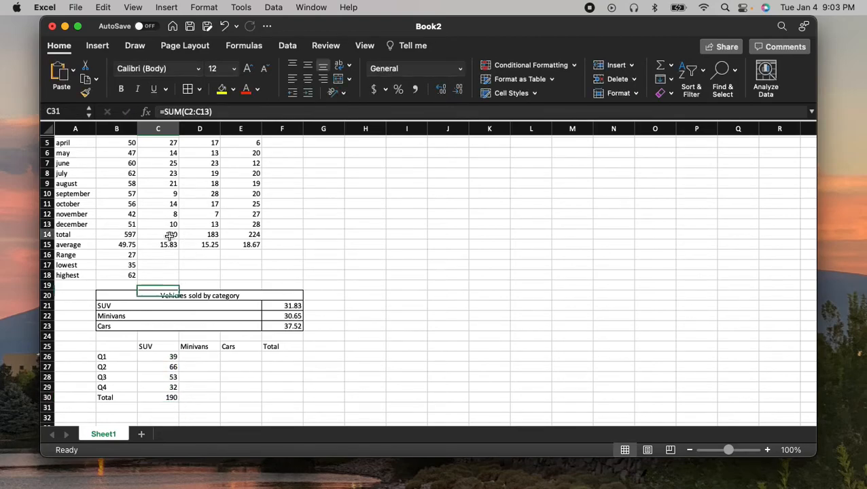
Step: Copy the Q1 SUV formula from C26 across to D26 for Minivans and E26 for Cars
left_click(205, 358)
scroll(304, 377, "up", 2)
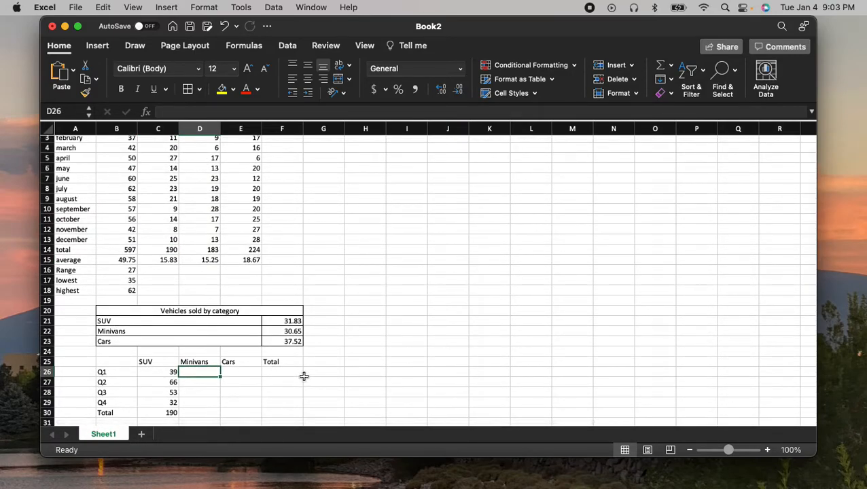
left_click(157, 375)
left_click_drag(180, 376, 222, 374)
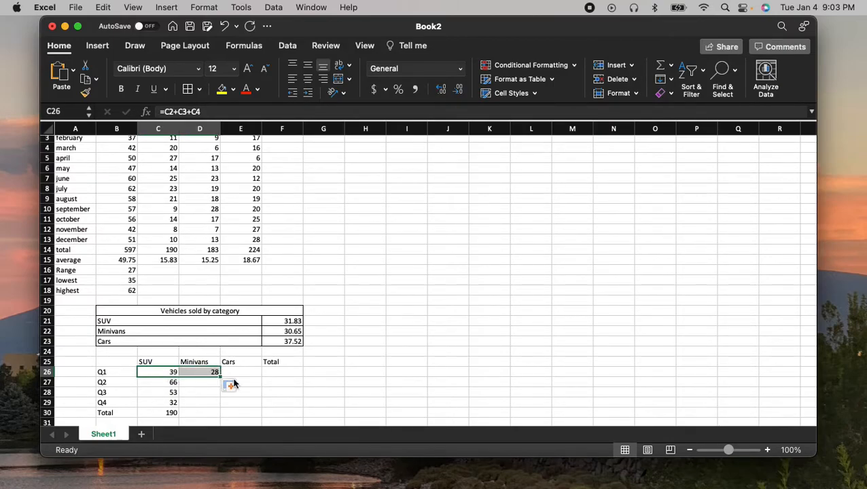
left_click(224, 381)
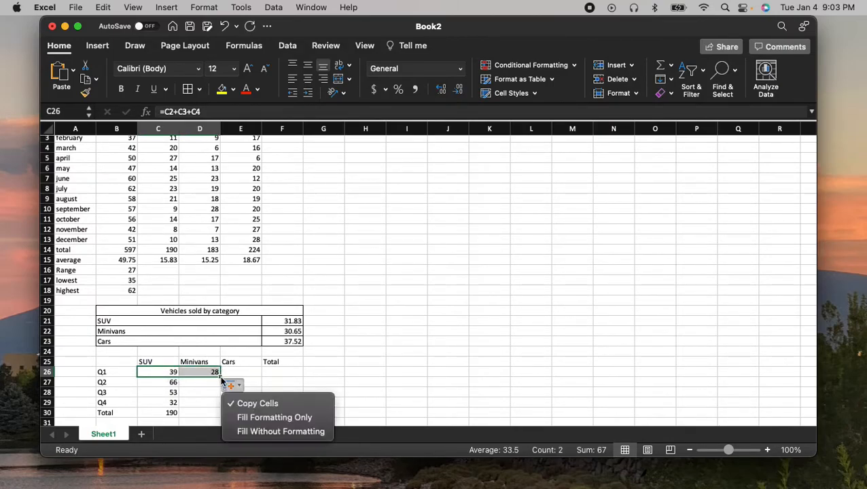
left_click(245, 379)
left_click(215, 373)
left_click_drag(220, 376, 252, 374)
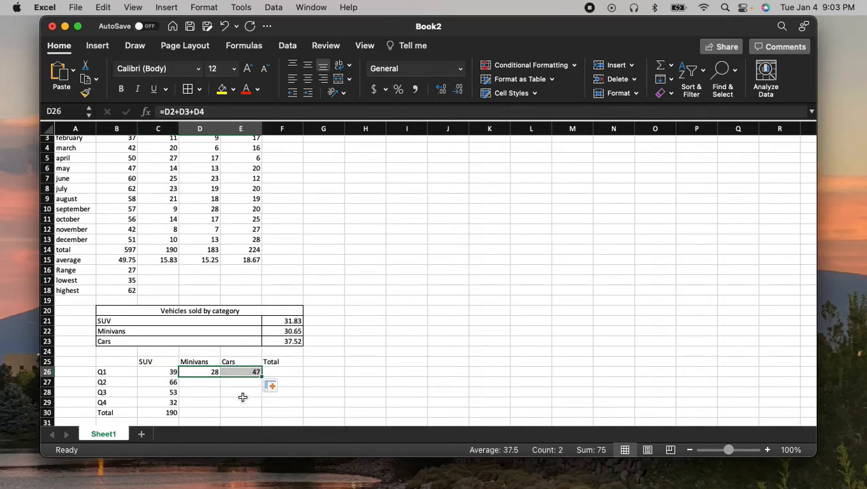
Step: Copy the Q2, Q3 and Q4 SUV formulas in C27:C29 across the Minivans and Cars columns
left_click(176, 383)
left_click_drag(178, 388, 250, 387)
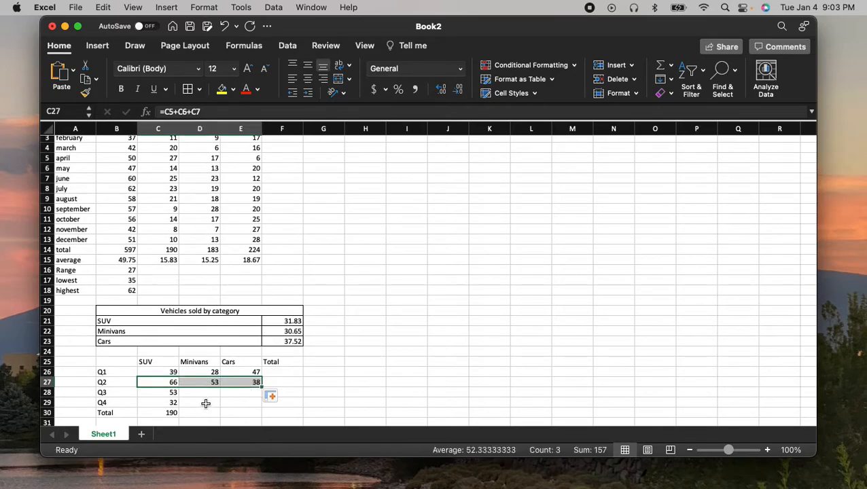
left_click(163, 394)
left_click_drag(182, 397, 255, 394)
left_click(166, 402)
left_click_drag(179, 408, 253, 403)
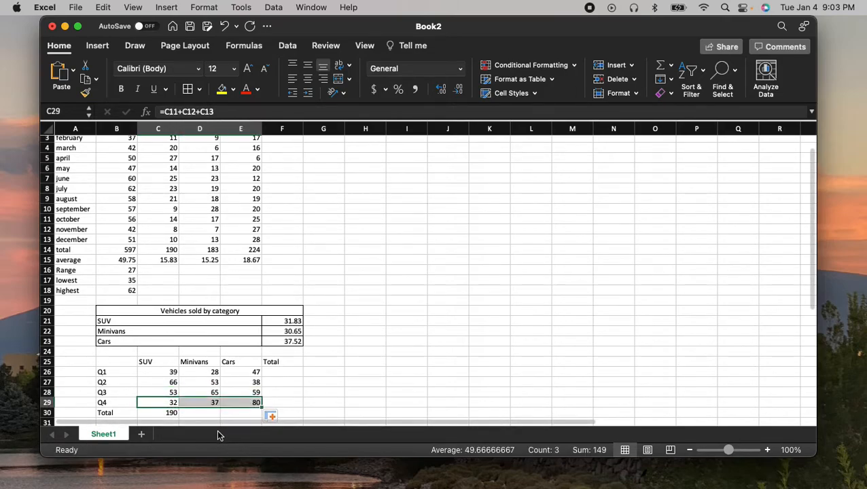
Step: Copy the SUV total formula from C30 across to D30 and E30, and compare both totals with the yearly totals in row 14
left_click(196, 415)
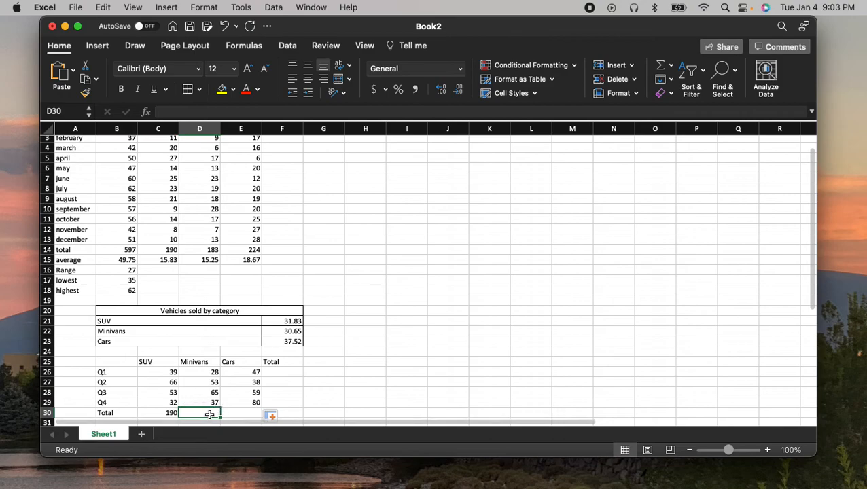
left_click(170, 412)
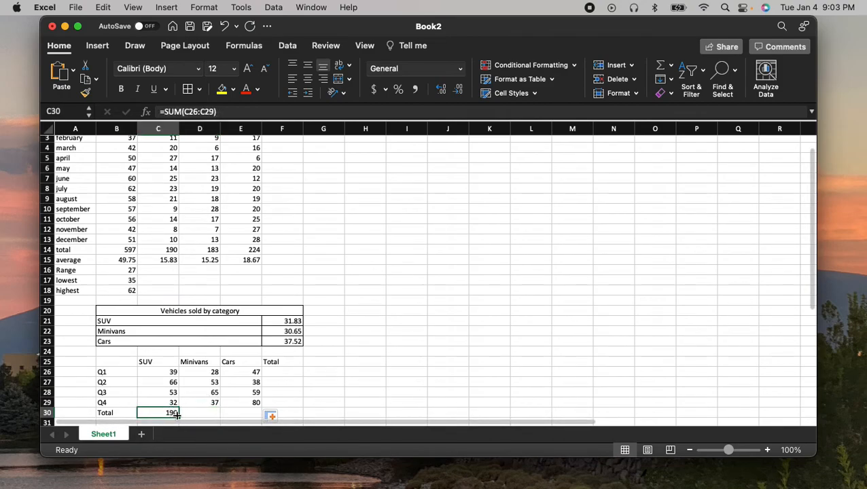
left_click(186, 414)
left_click(172, 413)
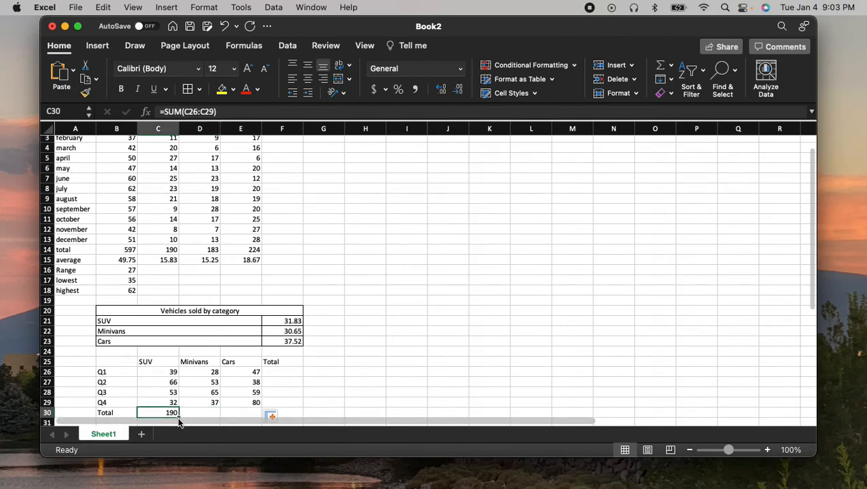
scroll(376, 354, "down", 3)
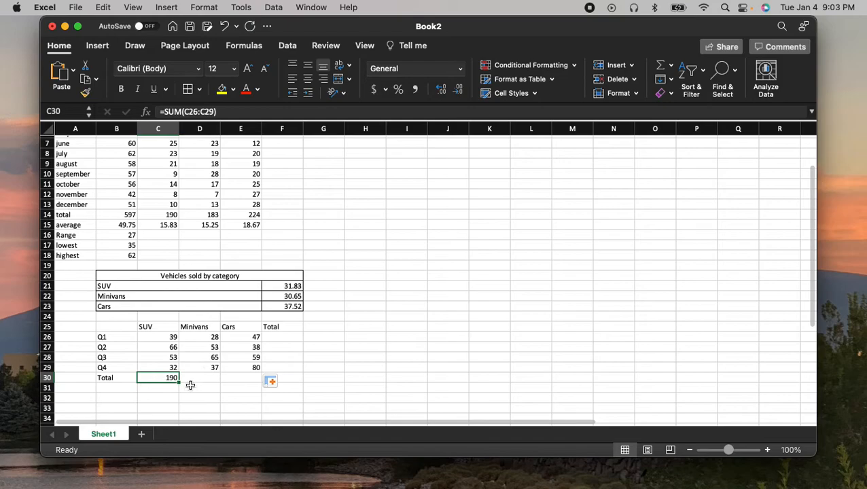
left_click_drag(179, 383, 256, 389)
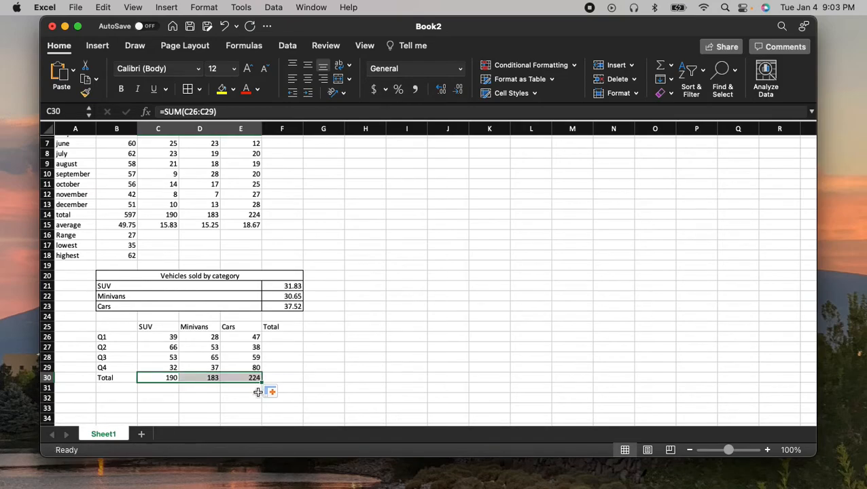
left_click(338, 369)
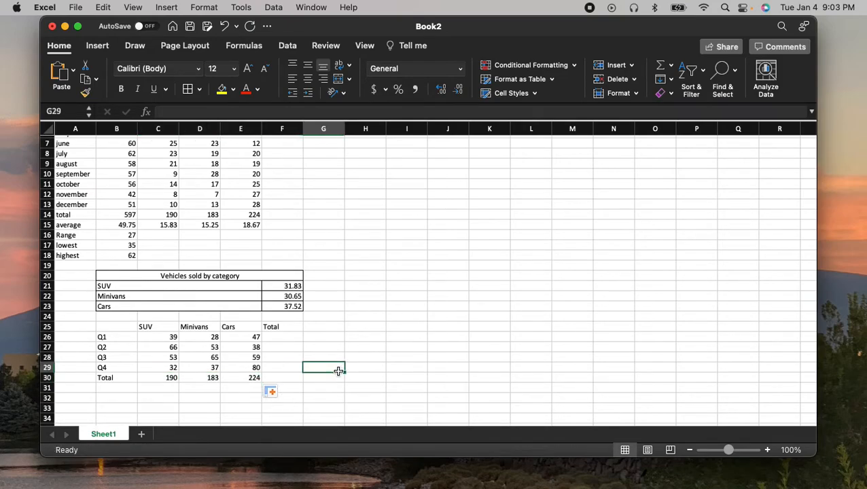
left_click(198, 378)
left_click(214, 217)
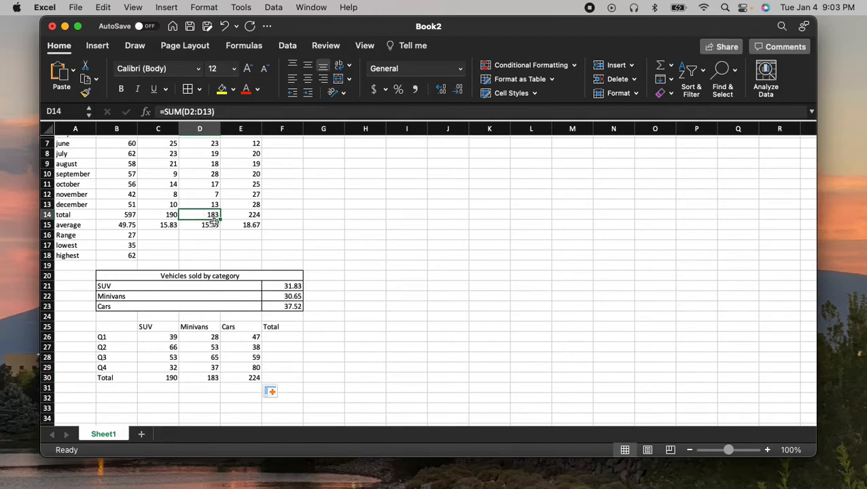
left_click(248, 380)
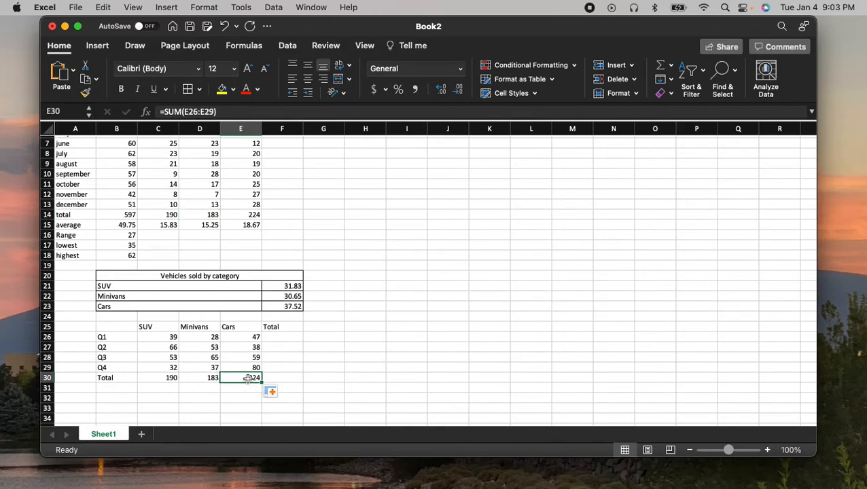
left_click(252, 215)
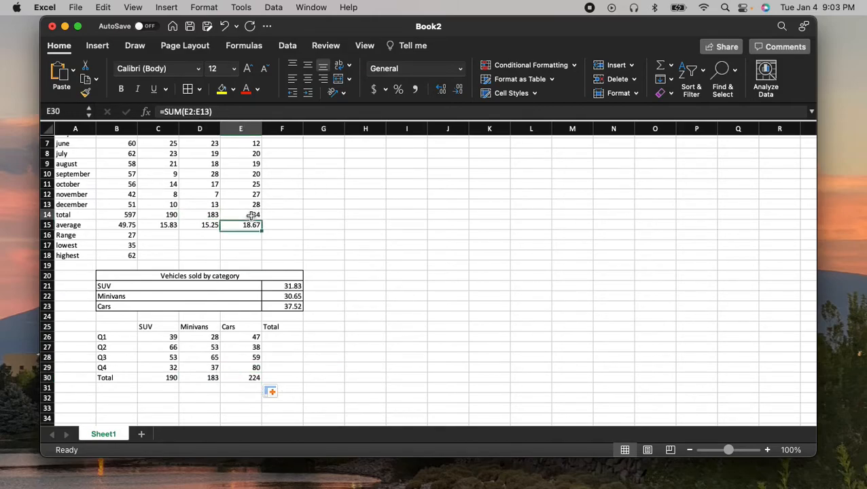
left_click(321, 348)
Step: Calculate the Q1 total of all categories in F26 with =SUM(C26:E26), declining any replacement of existing data
left_click(281, 336)
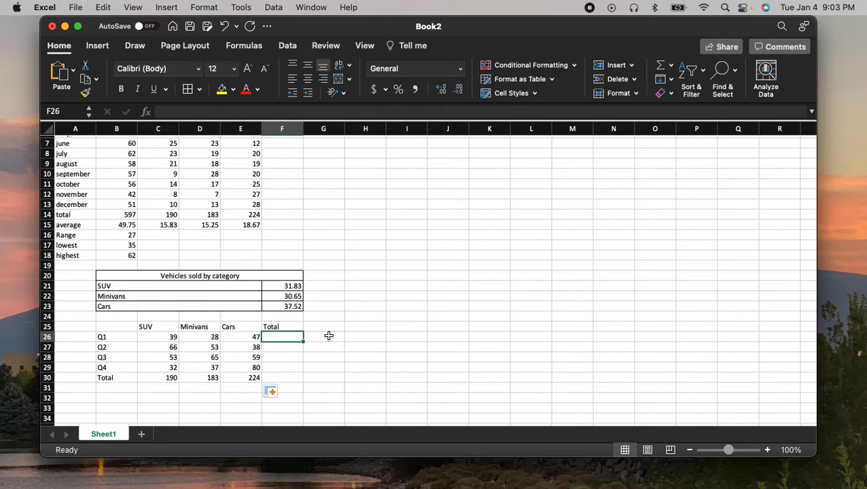
type("=sum")
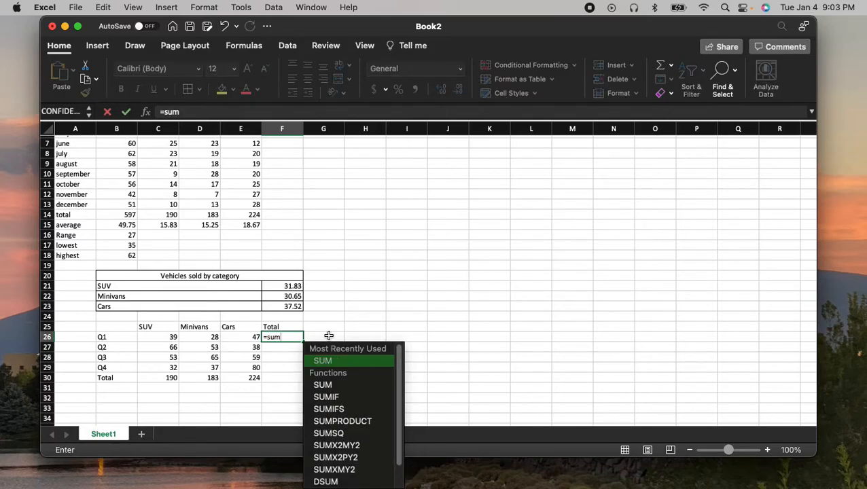
key("Tab")
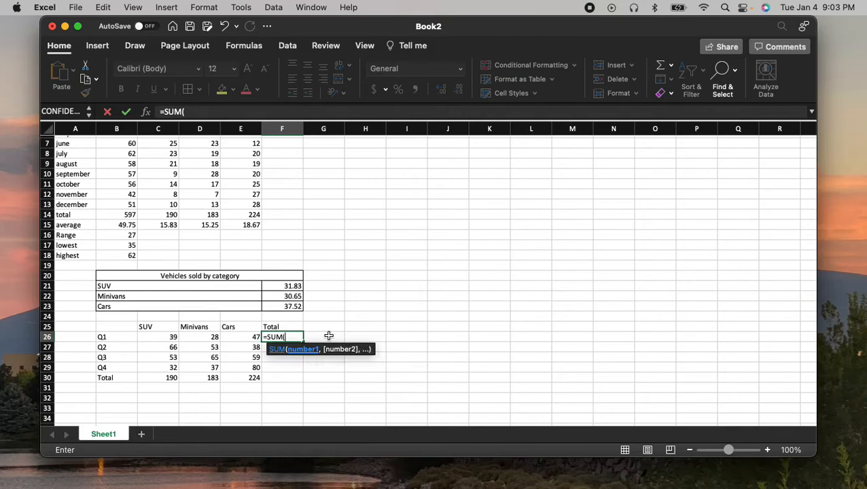
left_click(158, 337)
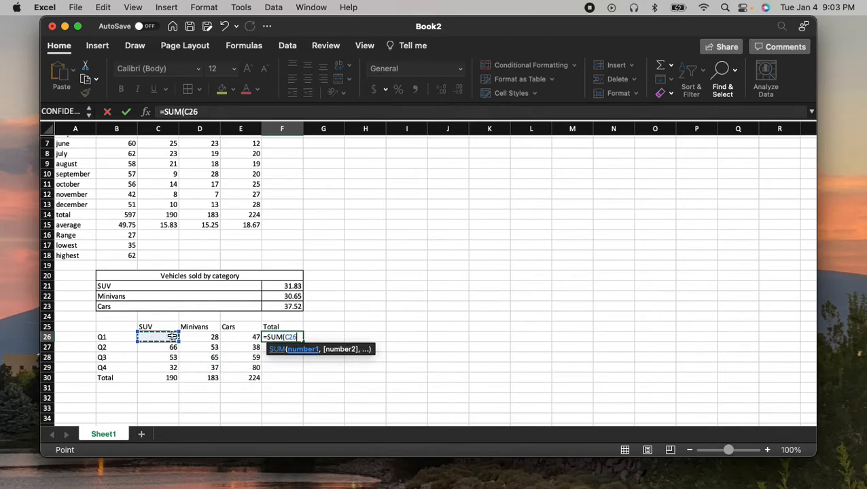
left_click_drag(166, 338, 290, 338)
key("Return")
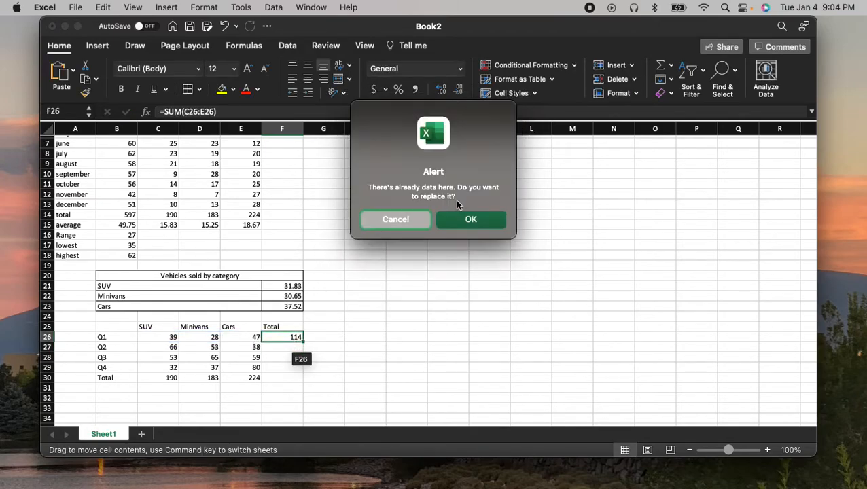
left_click(408, 222)
Step: Fill the Q1 total formula from F26 down through F29 for the remaining quarters
left_click(292, 338)
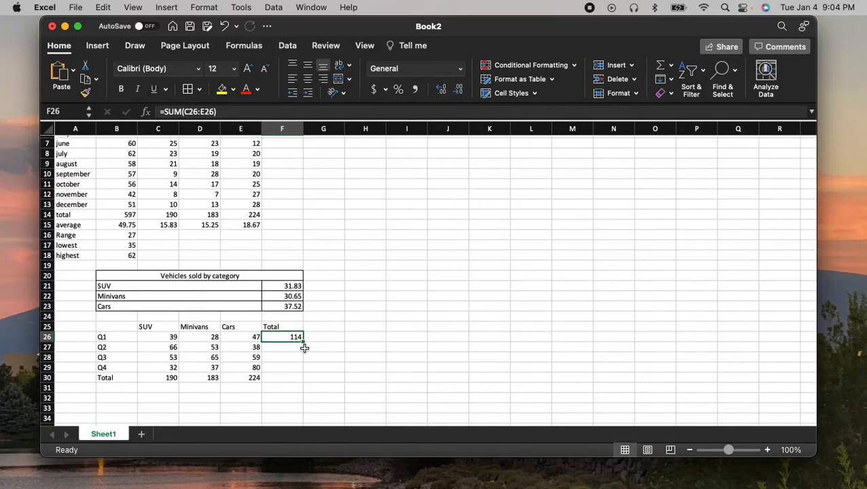
left_click_drag(303, 342, 303, 364)
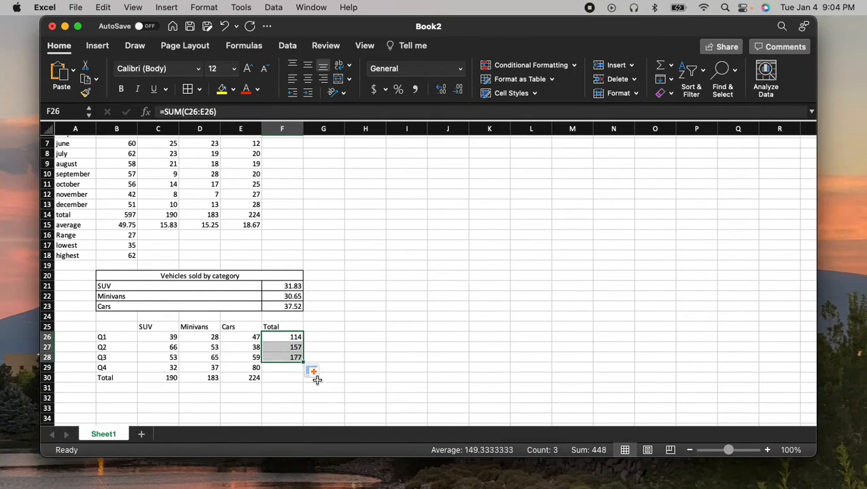
left_click_drag(304, 361, 301, 375)
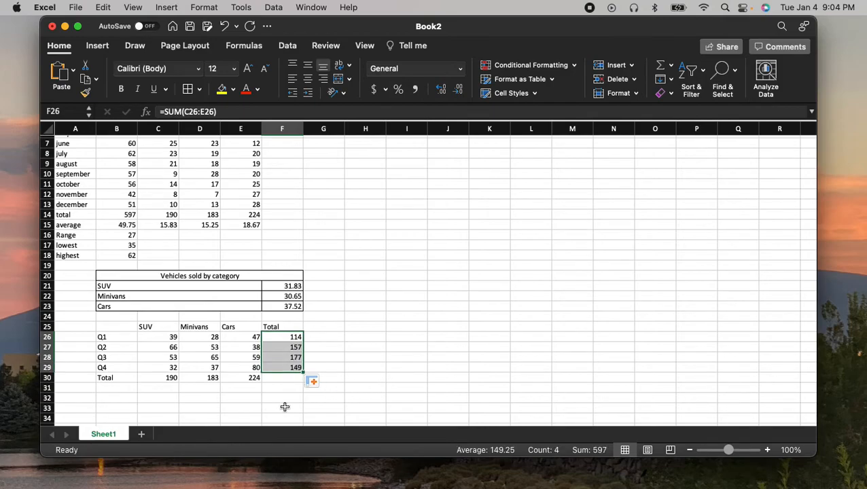
Step: Calculate the grand total of the quarterly totals in F30 with =SUM(F26:F29) and compare it with the yearly total in B14
left_click(283, 378)
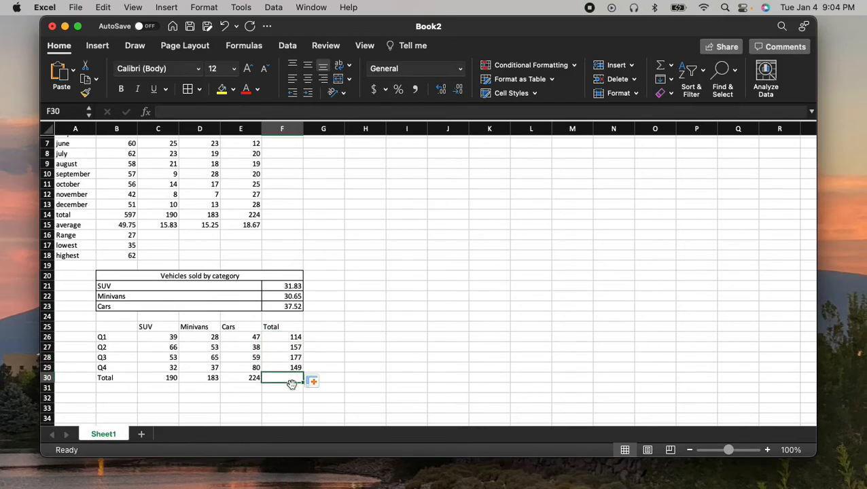
type("=sum")
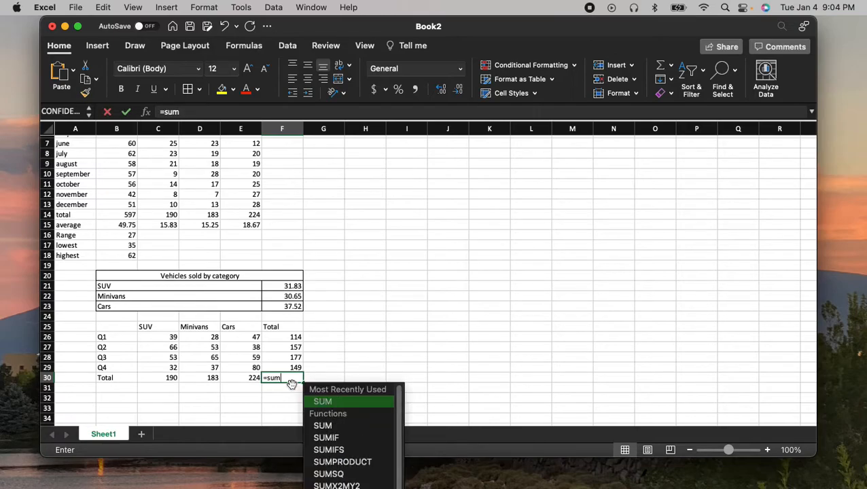
key("Tab")
left_click_drag(285, 338, 276, 369)
key("Return")
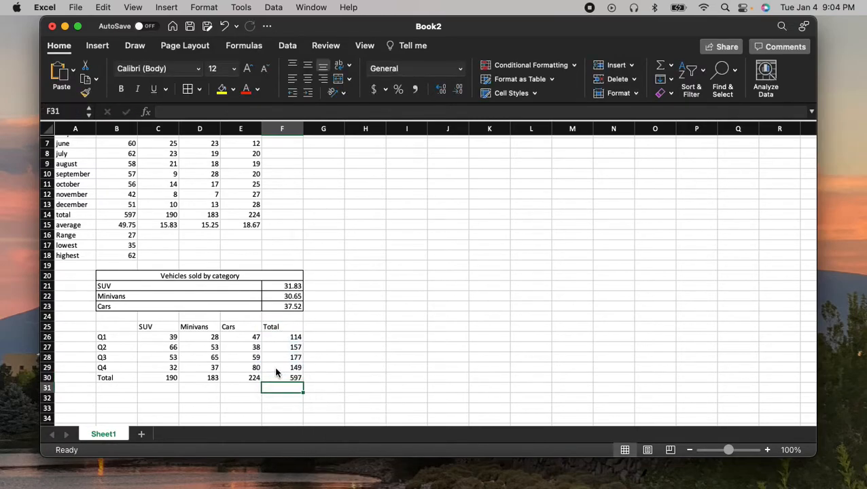
left_click(289, 377)
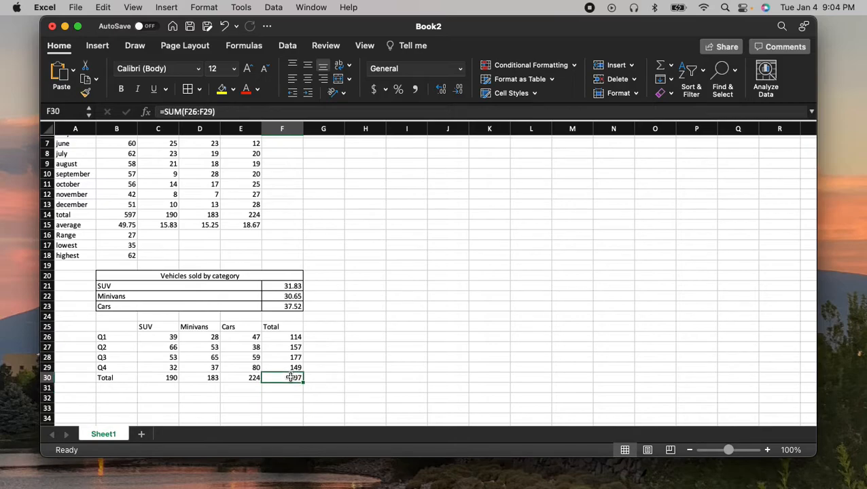
left_click(126, 214)
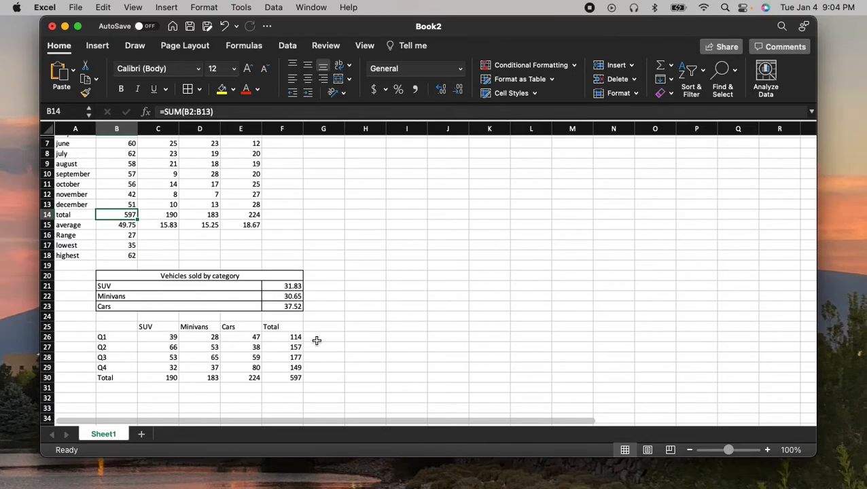
Step: Apply All Borders to the quarterly sales table in B25:F30
left_click(292, 357)
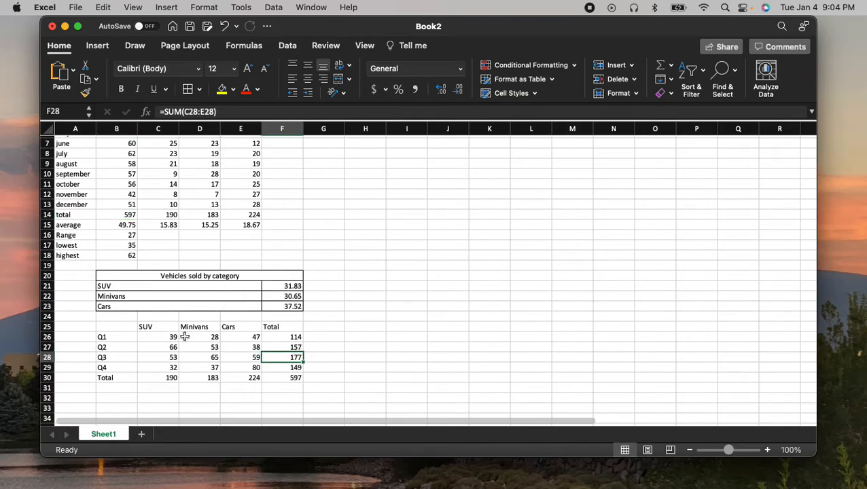
left_click_drag(102, 328, 299, 378)
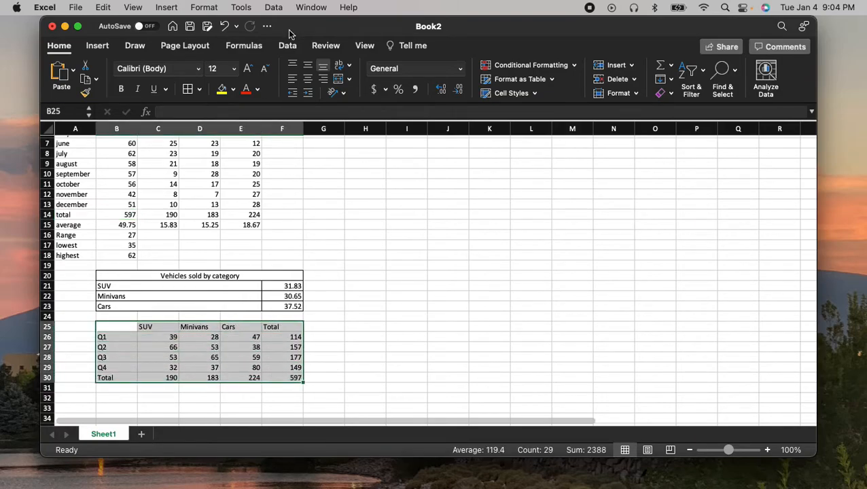
left_click(199, 89)
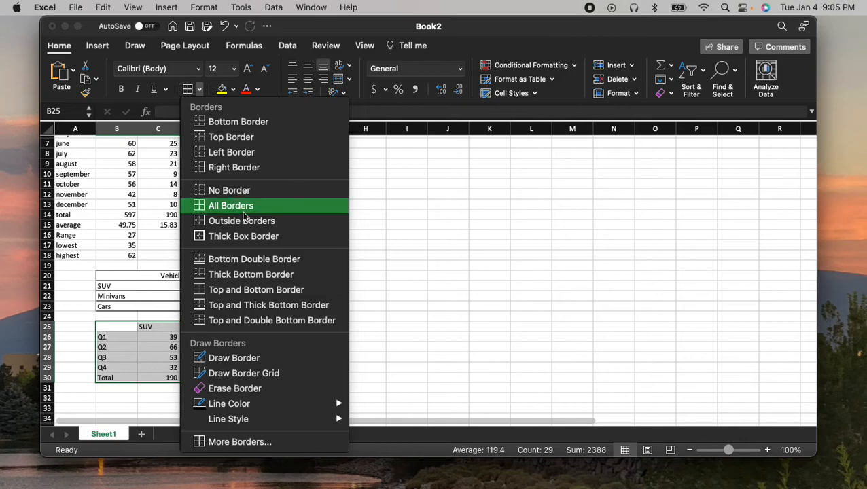
left_click(238, 212)
left_click(360, 356)
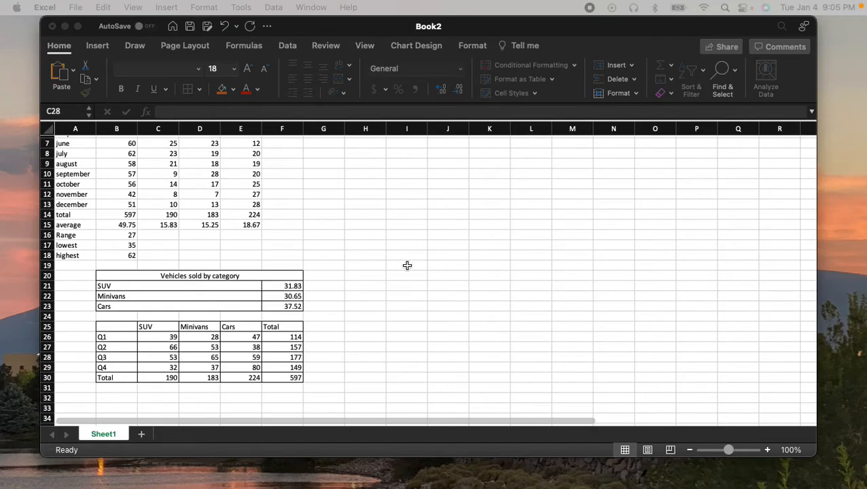
Step: Enter the headers Month in G1 and Total in H1 for a second monthly table
scroll(476, 299, "up", 3)
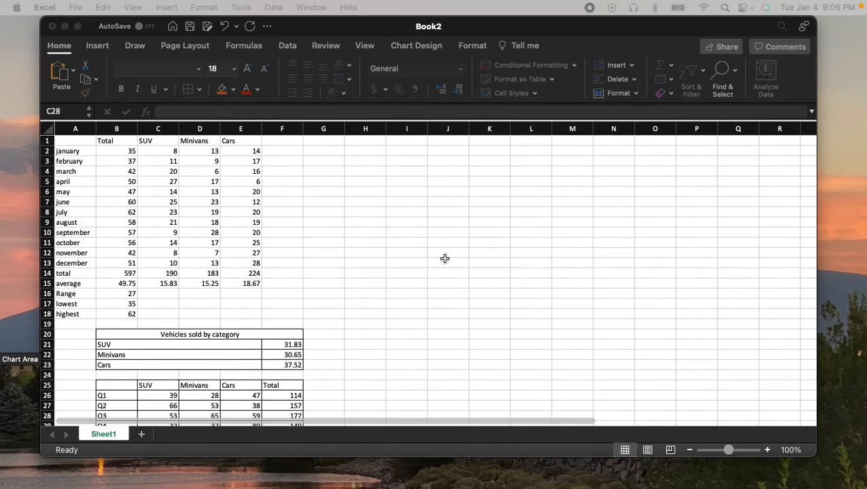
left_click(333, 144)
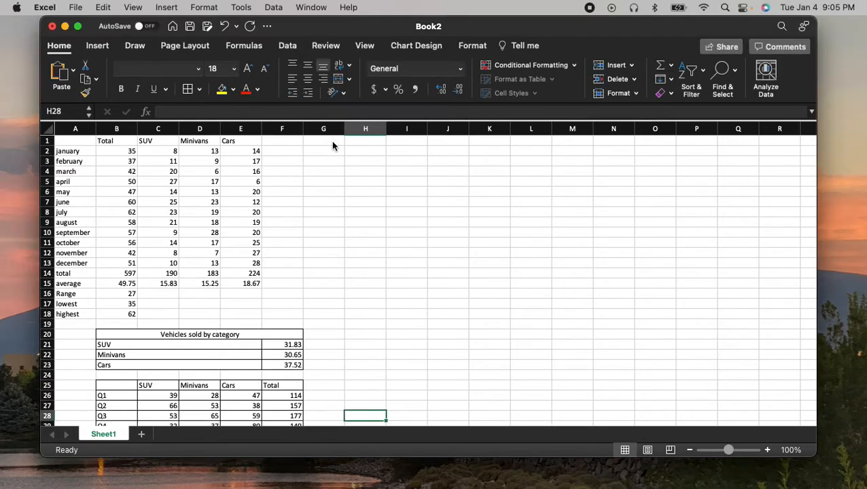
left_click(330, 141)
type("Month")
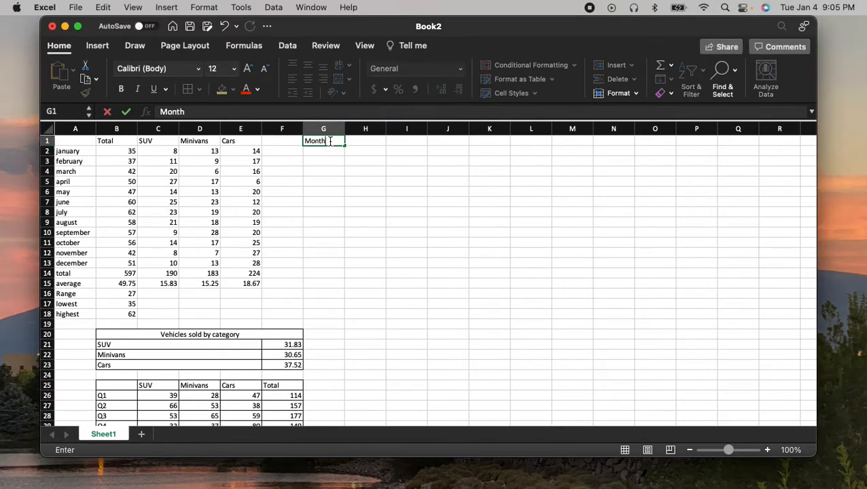
key("Tab")
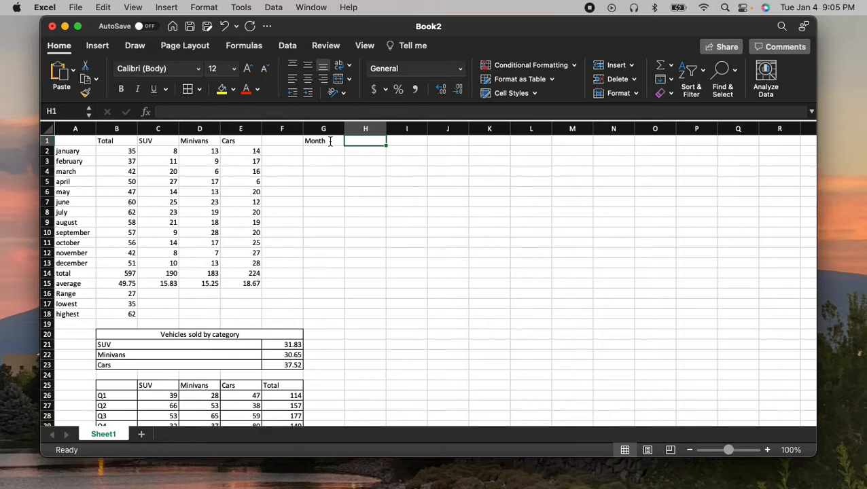
type("Total")
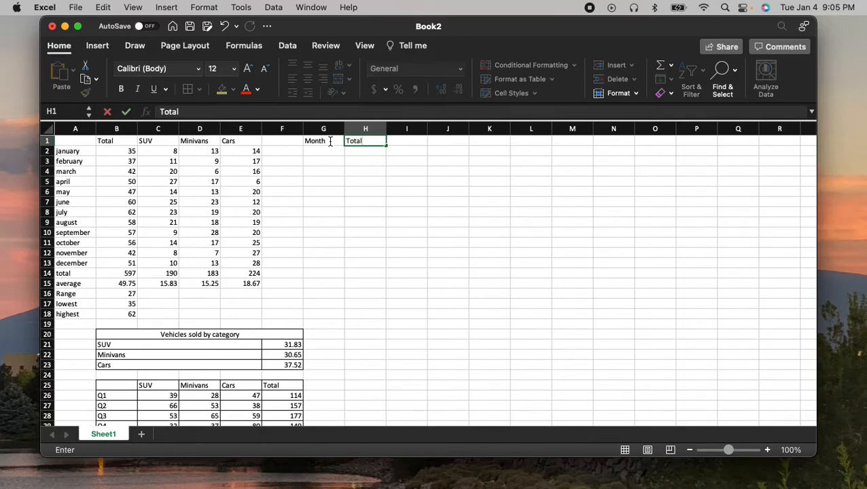
key("Return")
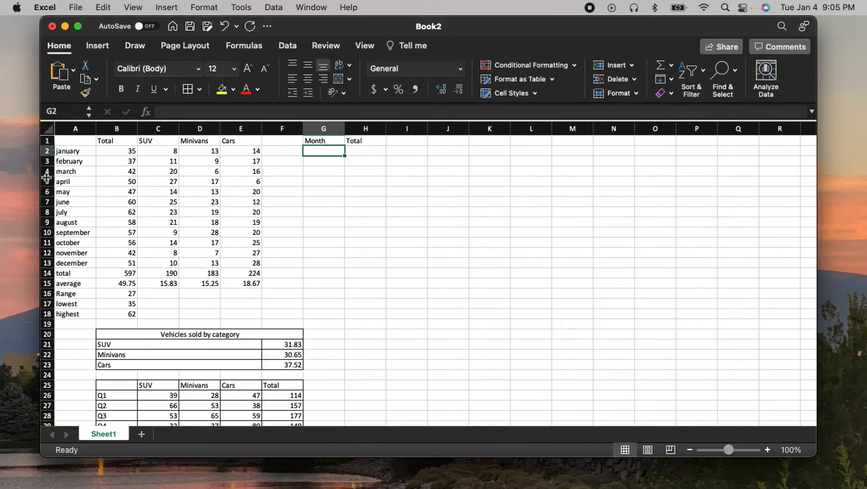
Step: Copy the month names and totals from A2:B13 and paste them into the new table starting at G2
left_click_drag(71, 151, 100, 263)
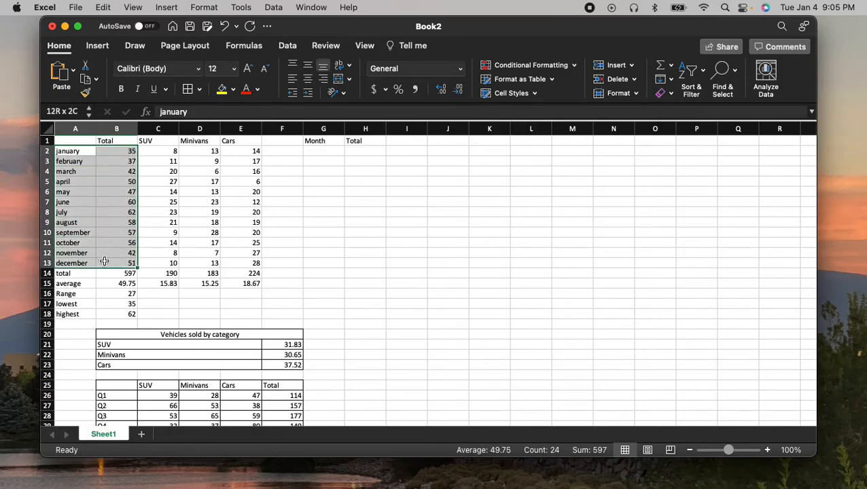
right_click(100, 239)
left_click(120, 170)
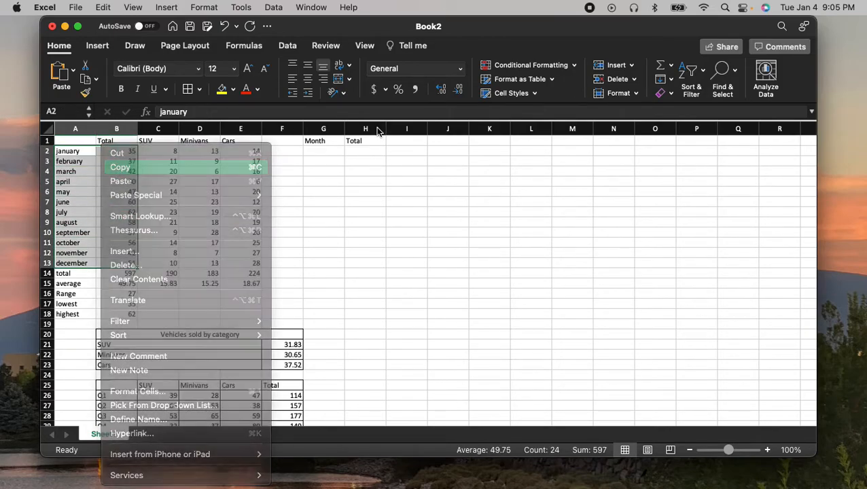
left_click(329, 149)
right_click(329, 149)
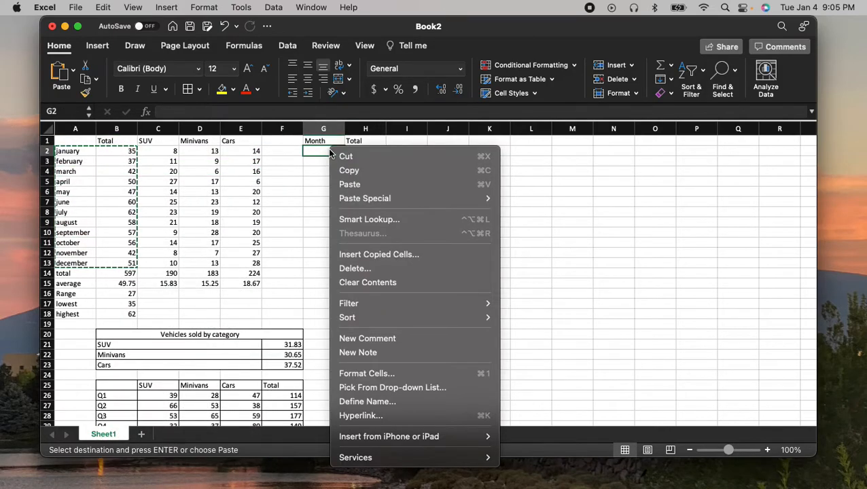
left_click(350, 184)
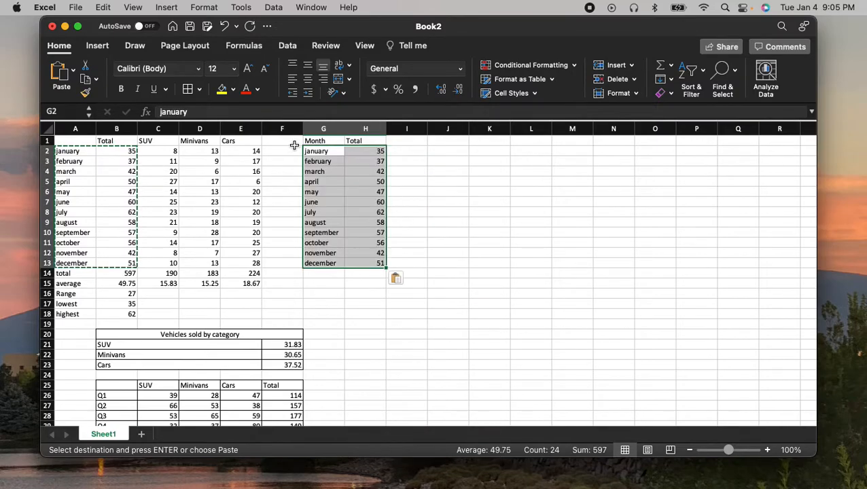
Step: Add filter controls to the Month and Total headers of the table in G1:H13
left_click(316, 140)
left_click_drag(316, 141, 362, 265)
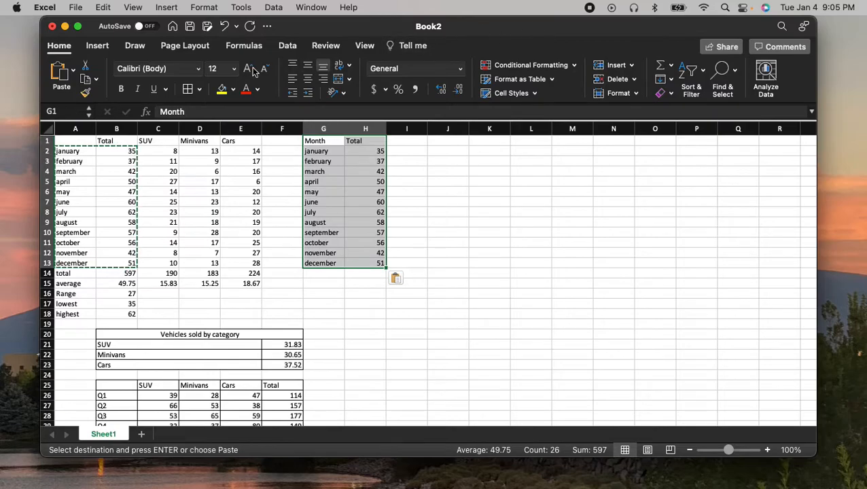
left_click(288, 46)
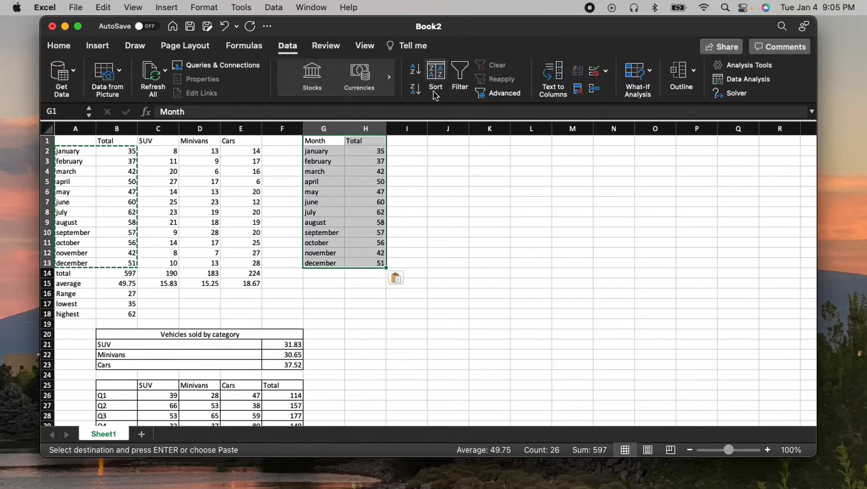
left_click(462, 85)
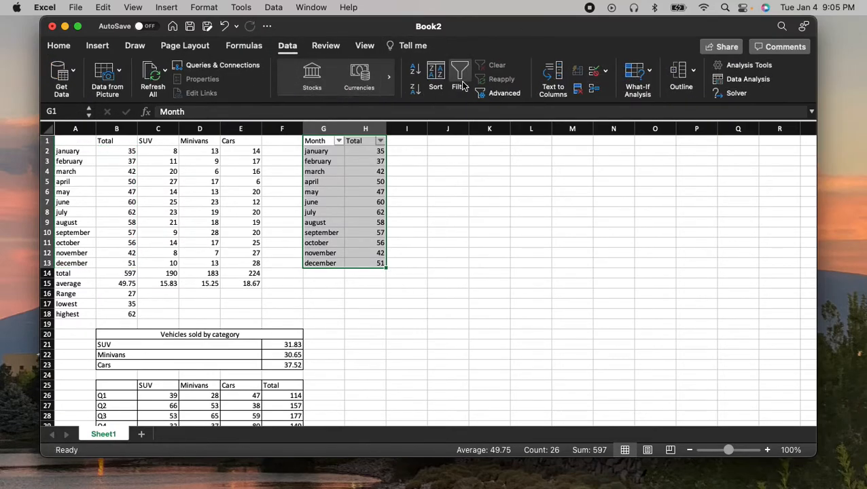
Step: Sort the filtered monthly table by Total in ascending order and check its last entry in H13
left_click(380, 141)
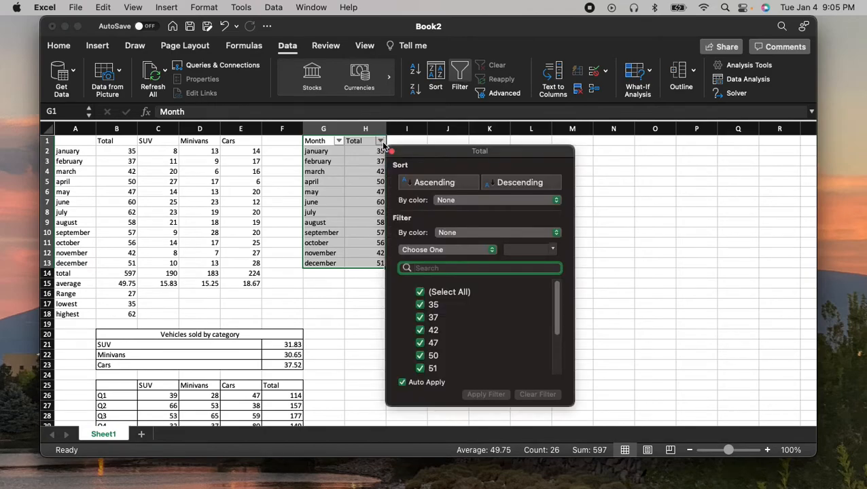
left_click(521, 183)
left_click(455, 190)
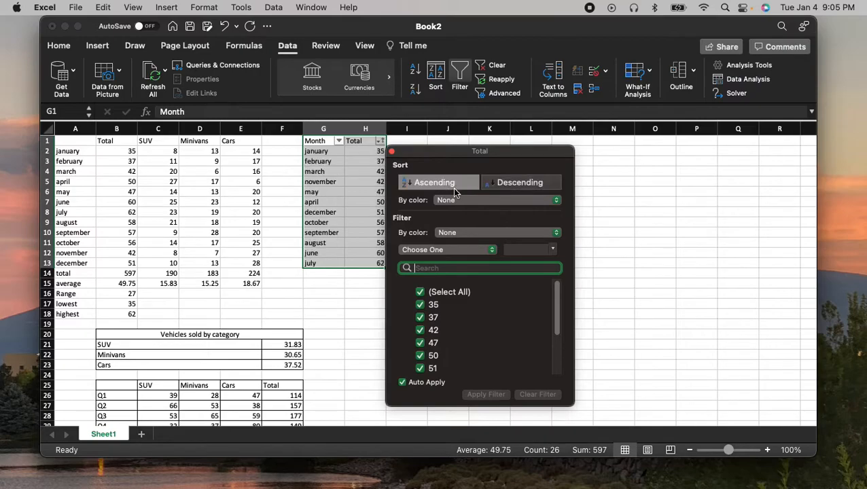
left_click(641, 223)
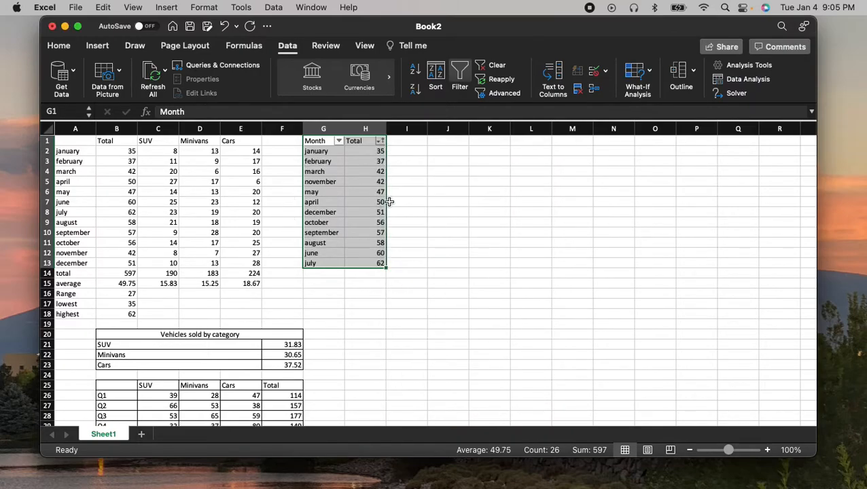
left_click(489, 191)
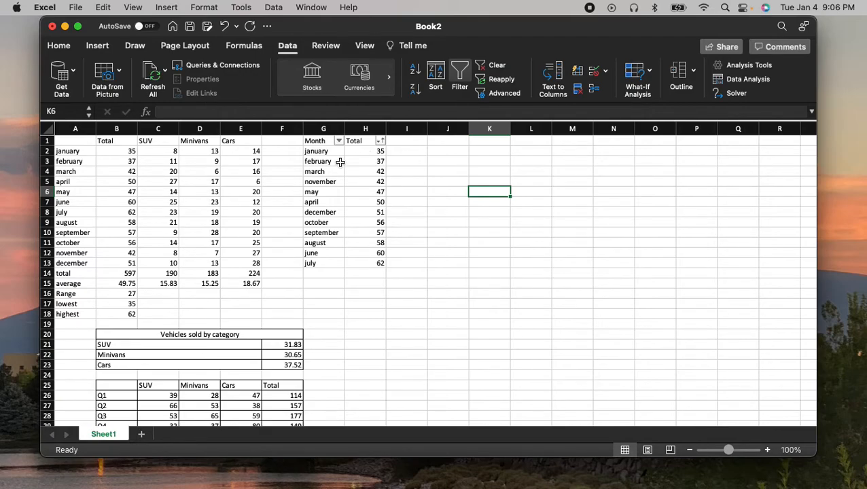
left_click(365, 265)
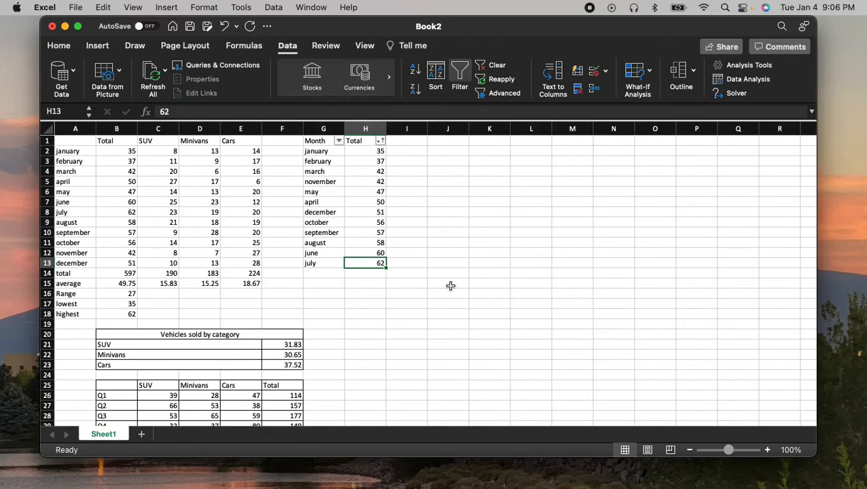
Step: Insert a Clustered Column chart of the category percentages in B21:F23 and move it beside the sorted monthly table
scroll(453, 284, "down", 2)
scroll(452, 281, "up", 2)
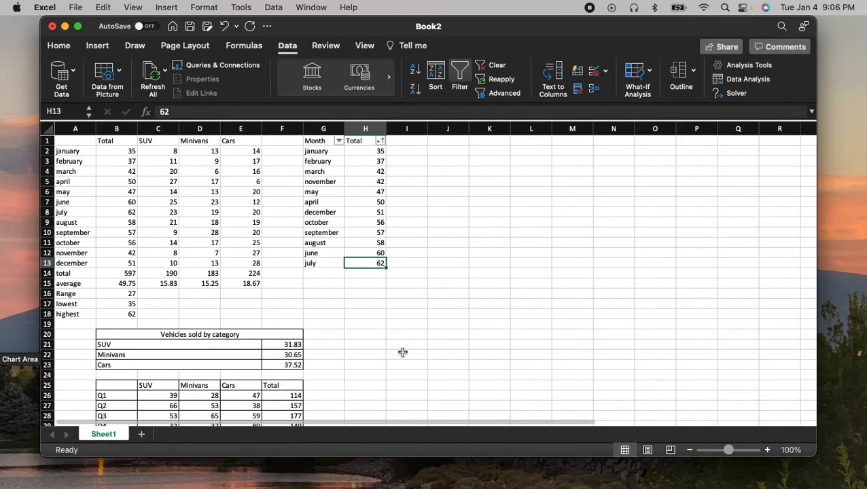
scroll(402, 352, "down", 1)
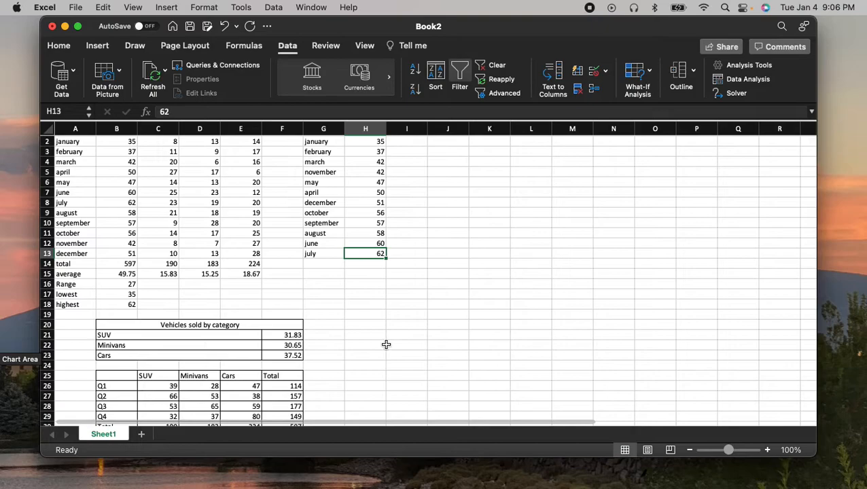
left_click(390, 336)
left_click_drag(279, 335, 280, 359)
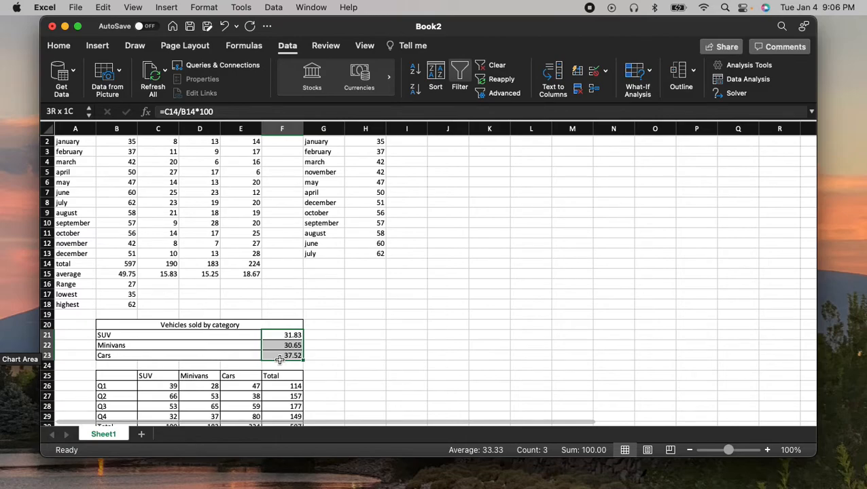
left_click(252, 355)
left_click_drag(123, 333, 278, 356)
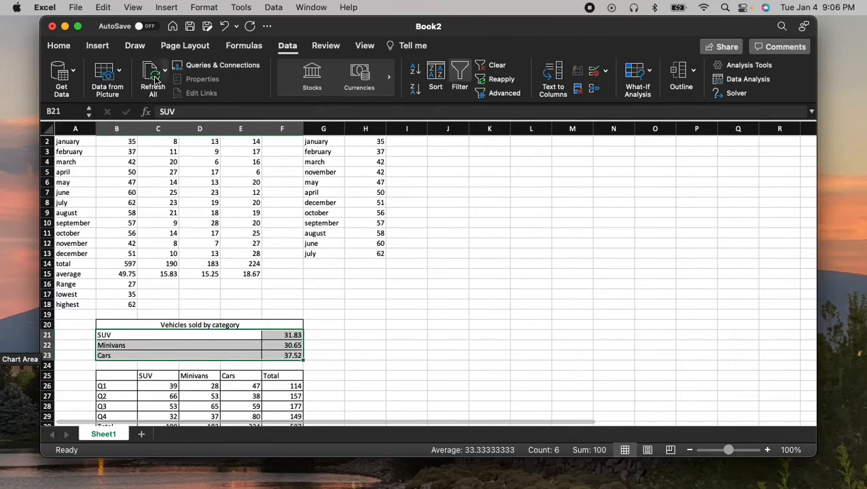
left_click(99, 46)
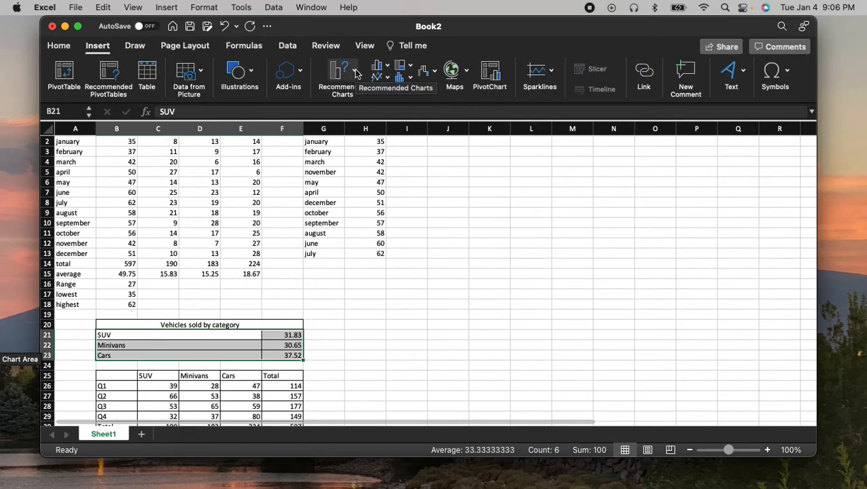
left_click_drag(488, 25, 467, 22)
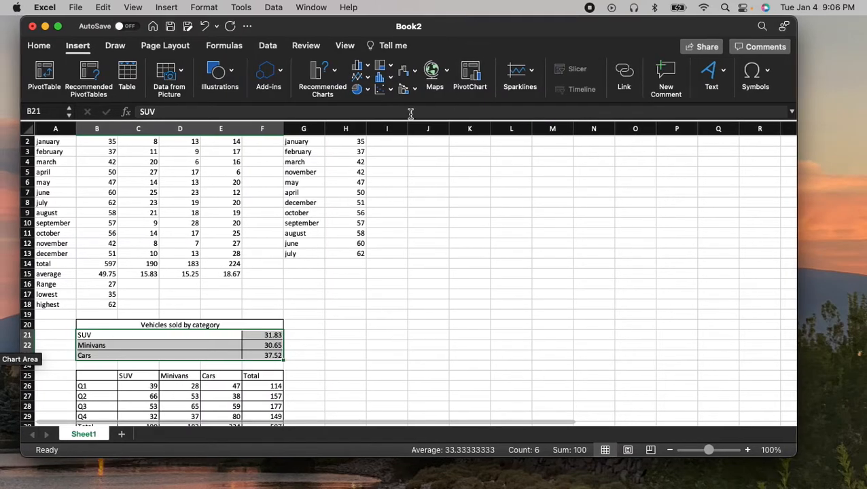
left_click(334, 73)
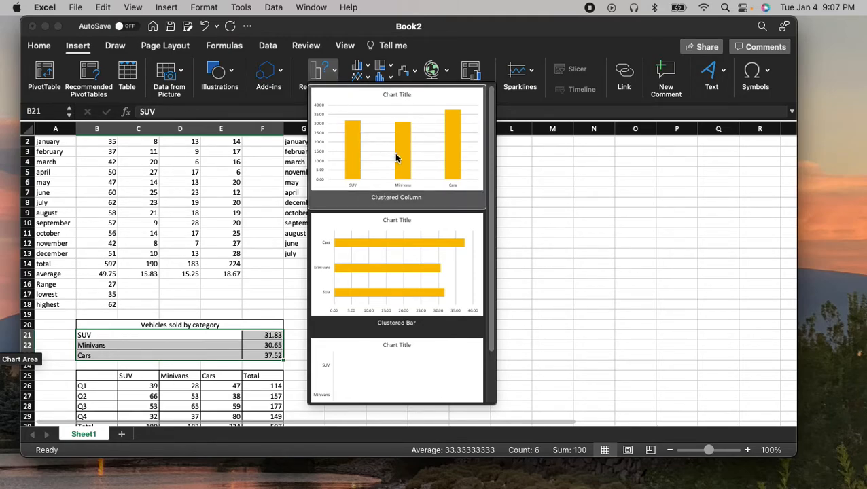
scroll(398, 159, "down", 3)
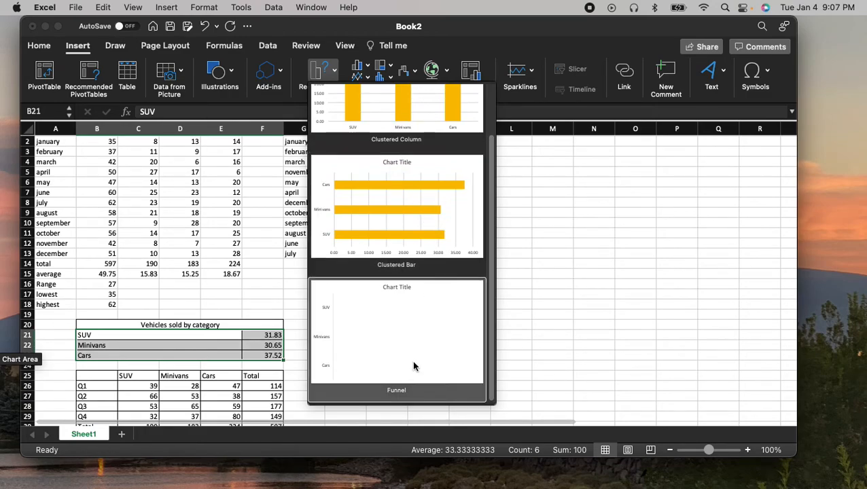
scroll(408, 163, "up", 3)
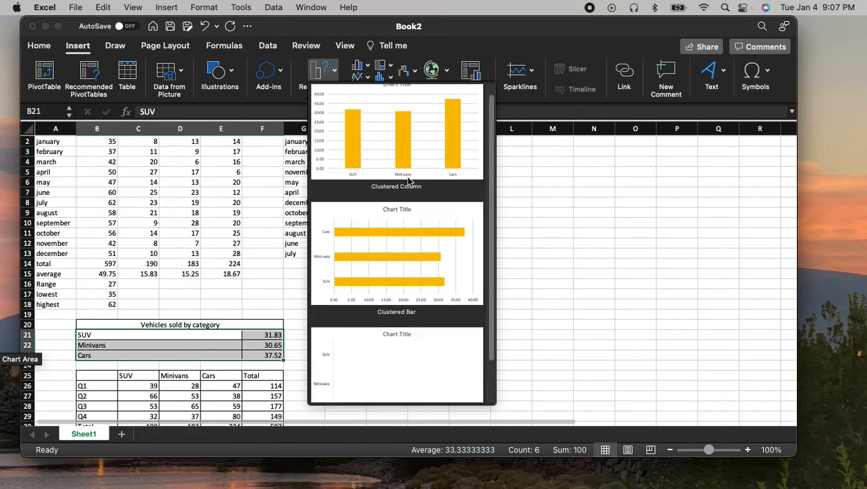
left_click(434, 137)
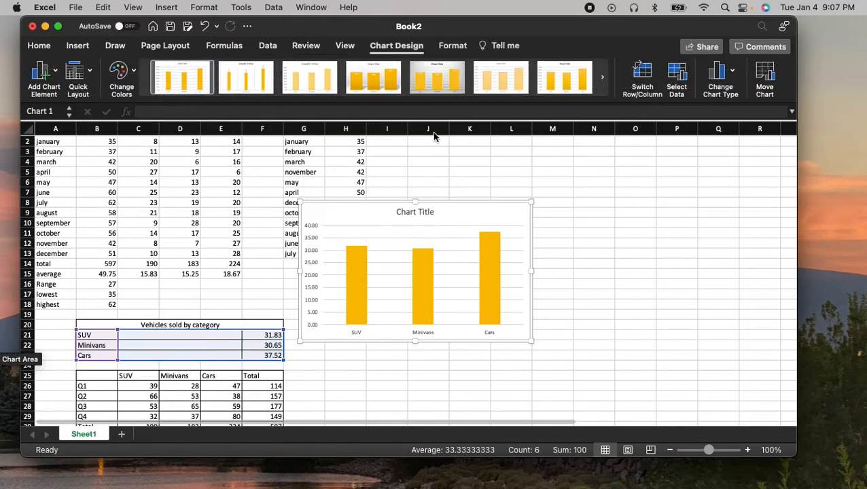
left_click_drag(480, 207, 593, 144)
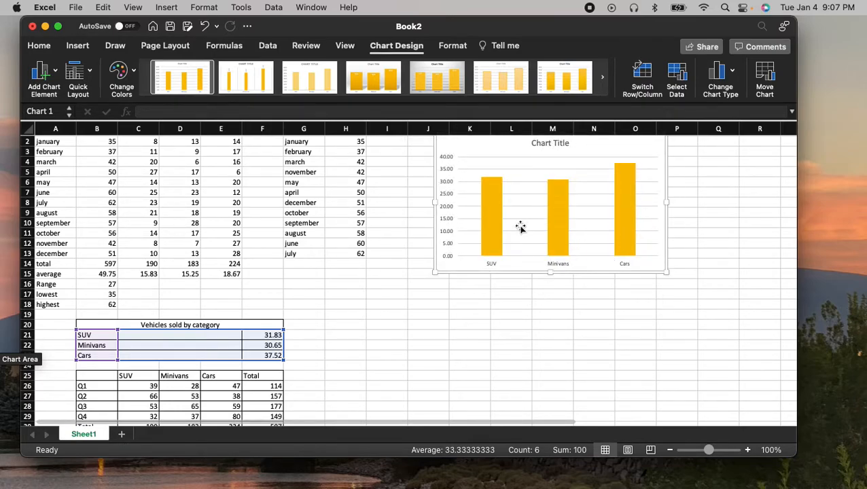
mouse_move(496, 238)
right_click(489, 205)
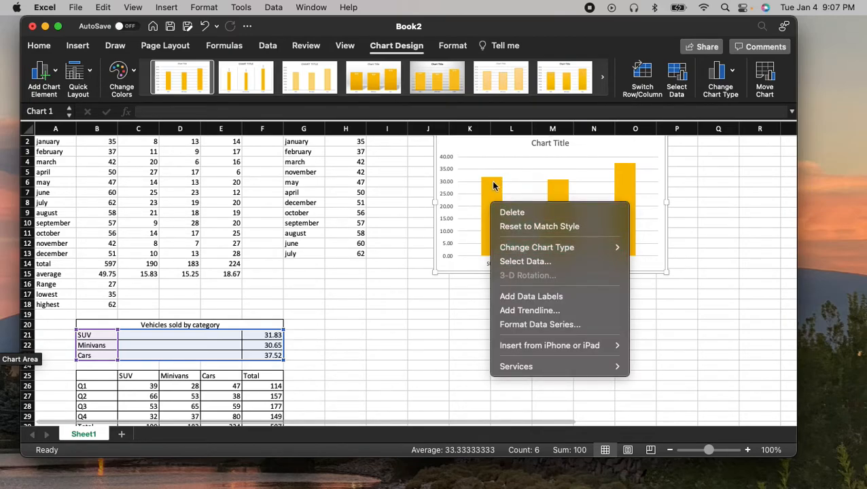
double_click(493, 186)
left_click(517, 306)
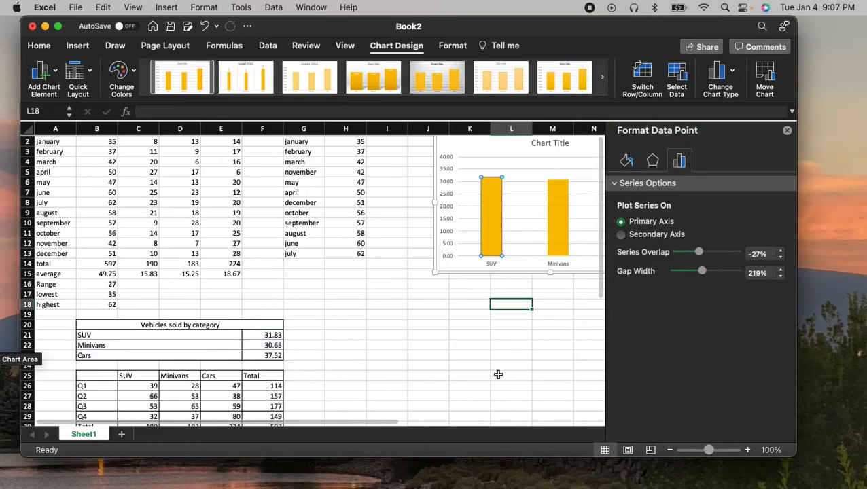
left_click(787, 131)
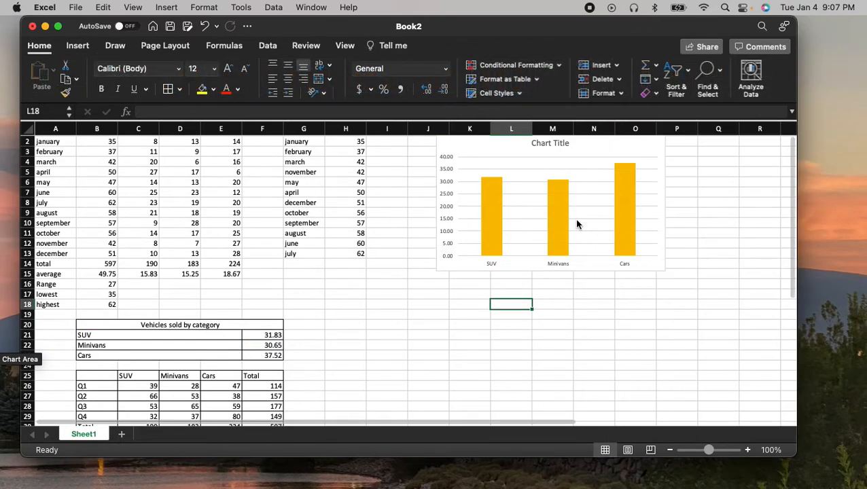
Step: Add data labels to the chart's columns and move the chart closer to the sorted monthly table
left_click(501, 207)
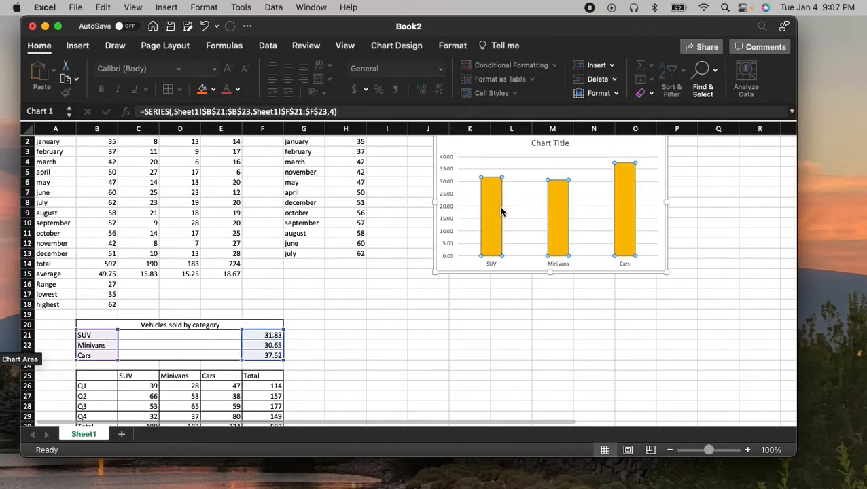
right_click(493, 203)
scroll(662, 303, "up", 1)
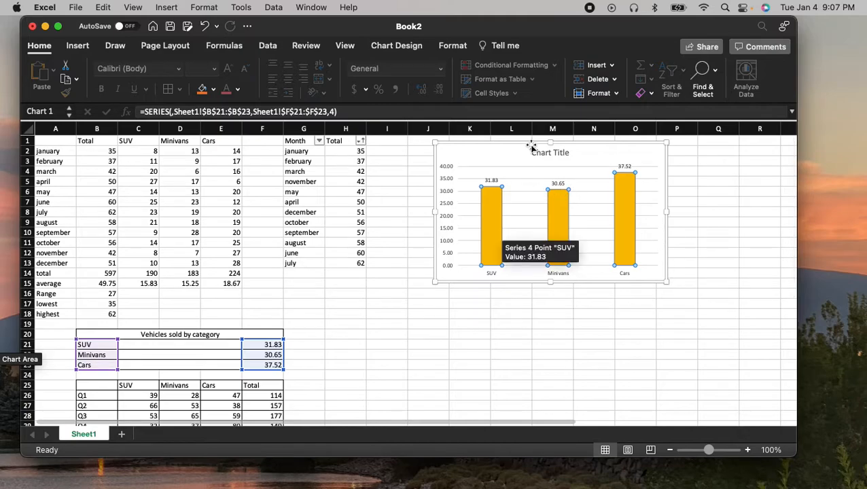
left_click_drag(523, 152, 499, 152)
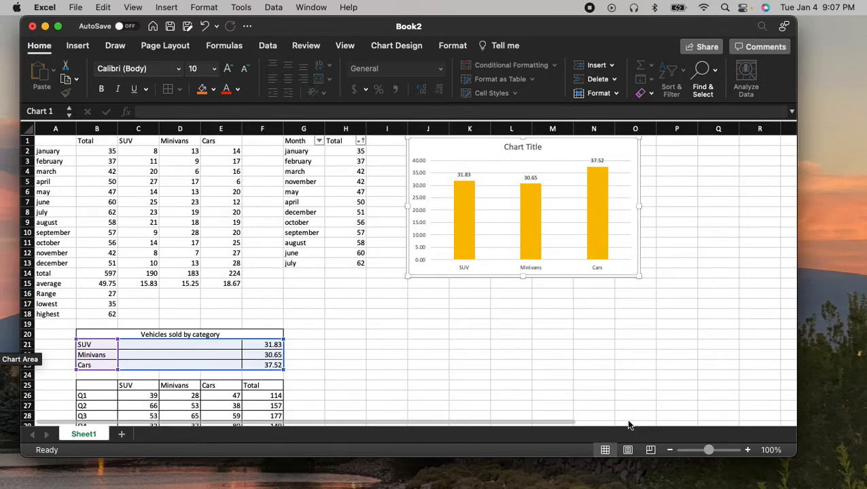
left_click_drag(571, 422, 673, 434)
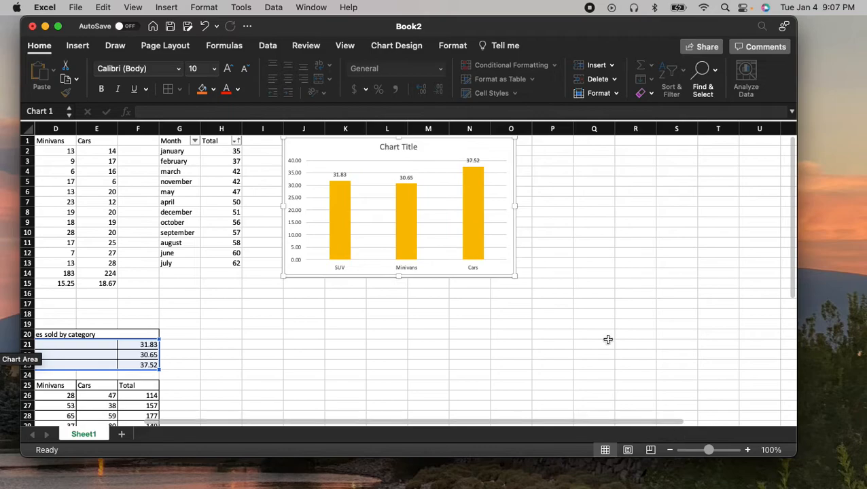
left_click(578, 171)
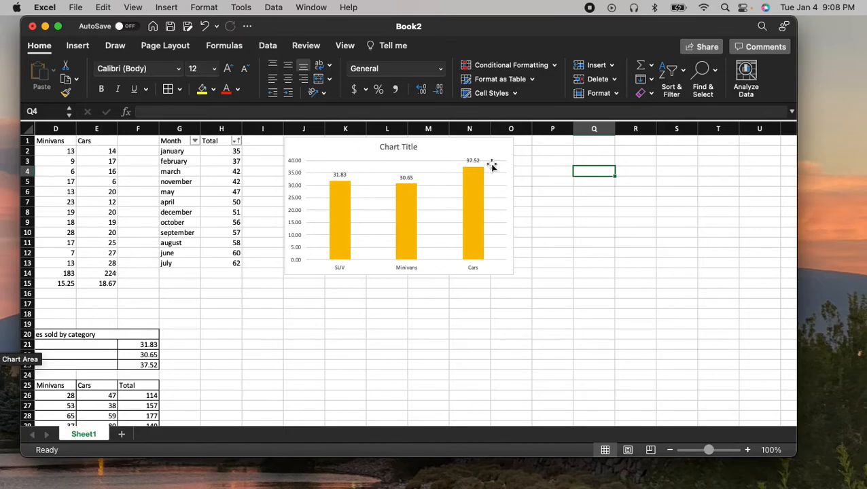
Step: Try a 2-D clustered bar chart of B21:F23 beside the column chart, and undo its placement and insertion
scroll(60, 420, "down", 1)
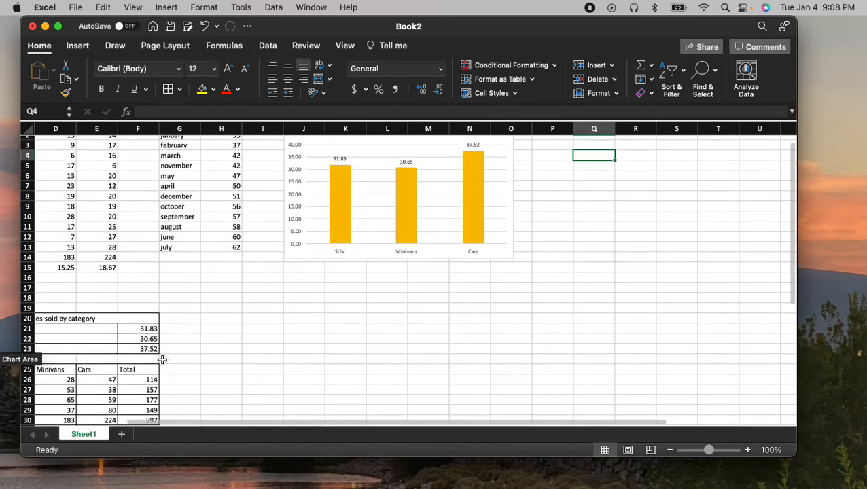
left_click(221, 359)
scroll(81, 360, "down", 1)
left_click_drag(59, 316, 149, 334)
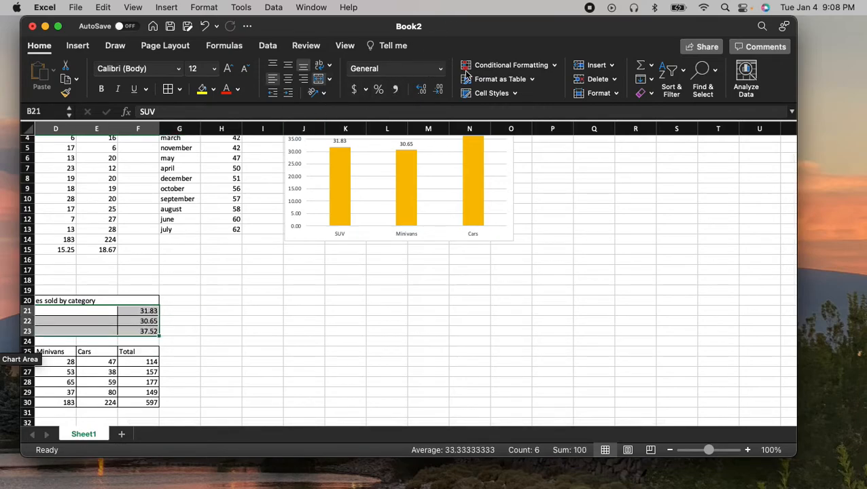
left_click(79, 47)
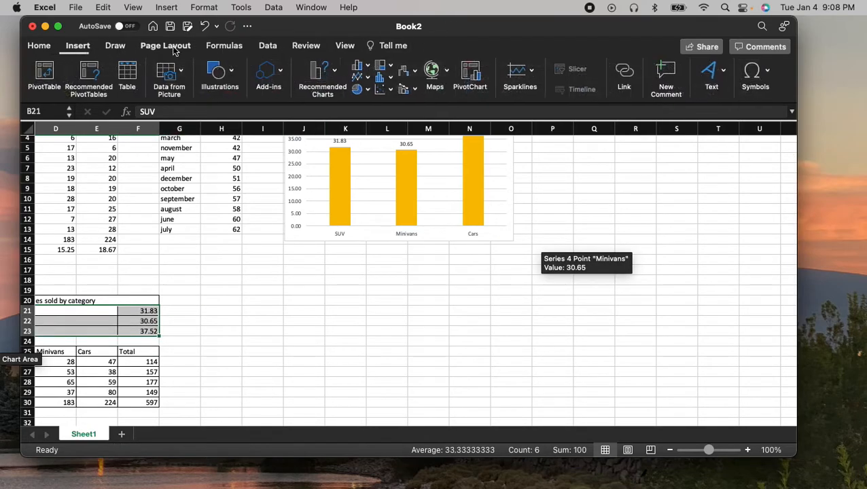
left_click(368, 70)
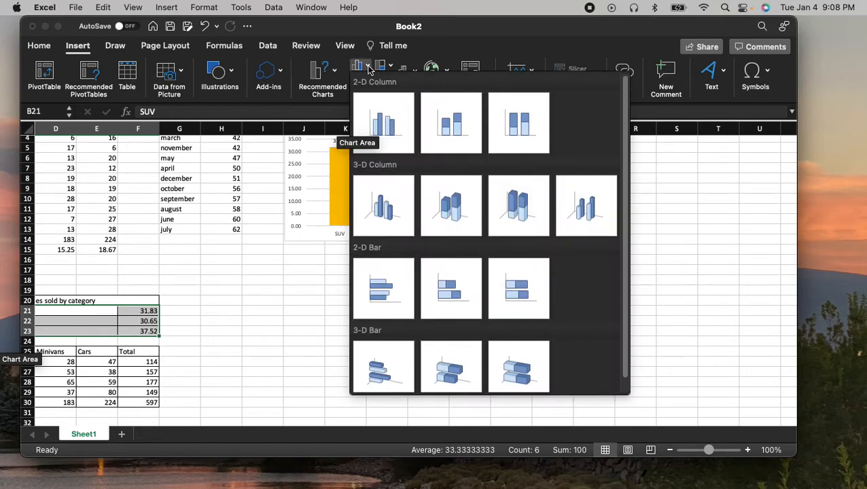
left_click(384, 289)
left_click_drag(474, 216, 697, 146)
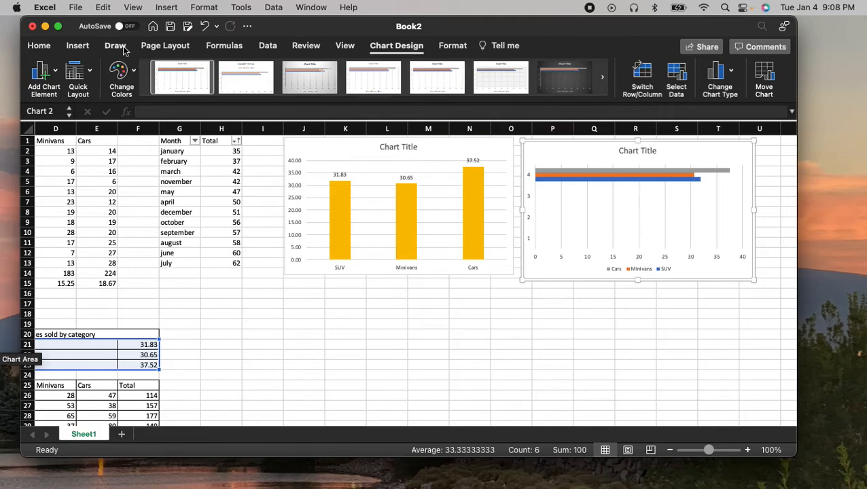
left_click(206, 27)
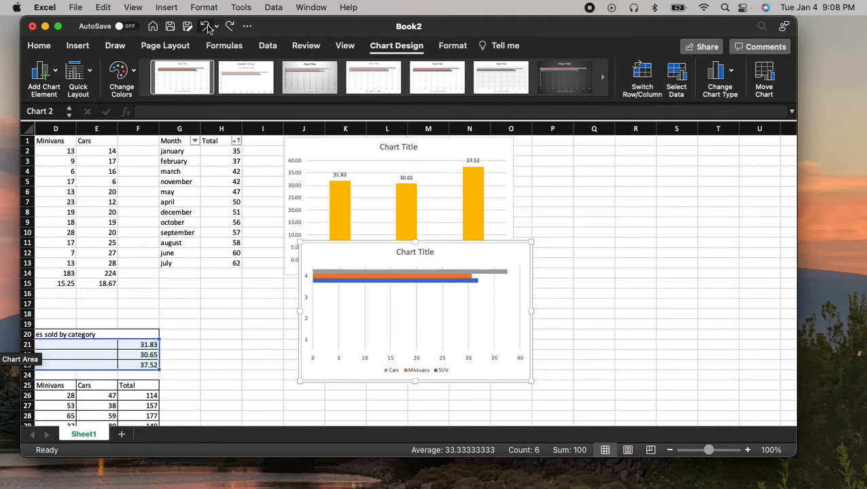
left_click(206, 26)
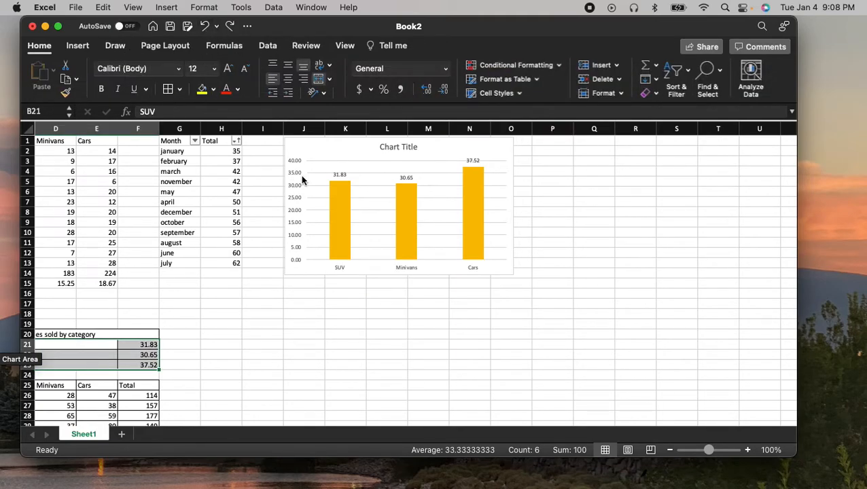
Step: Look through the chart styles and alternative chart types available for the column chart
left_click(455, 146)
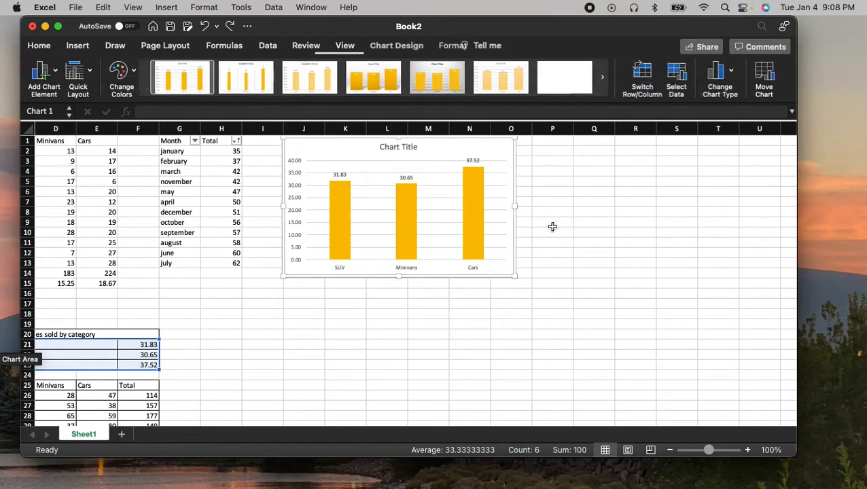
left_click(498, 163)
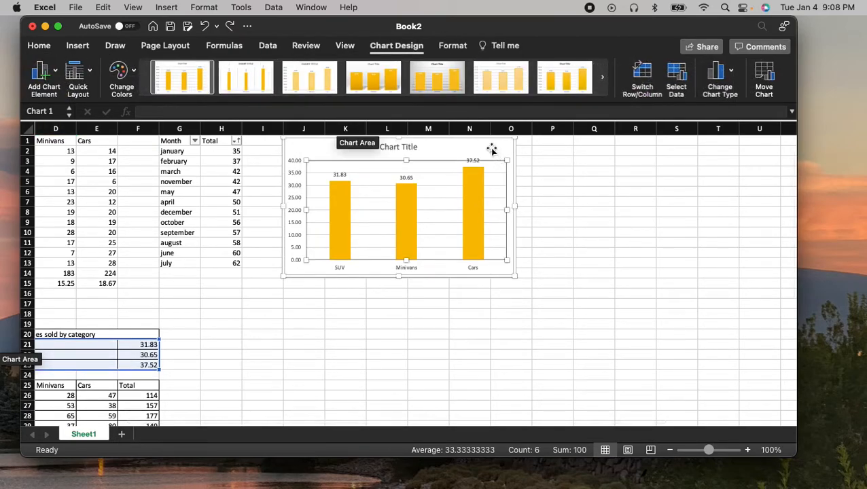
left_click(421, 139)
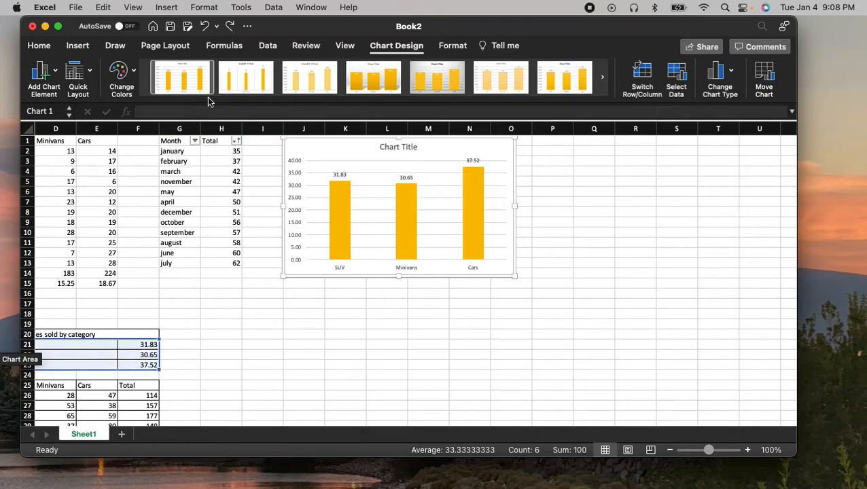
left_click(603, 80)
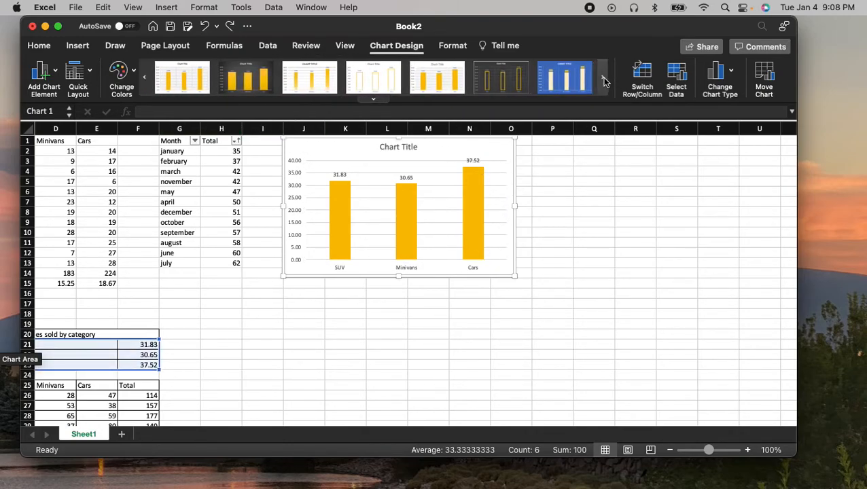
left_click(605, 81)
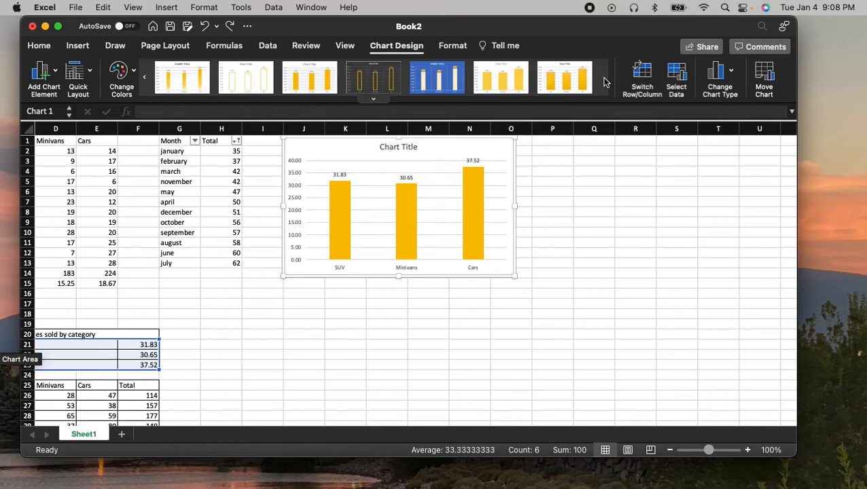
left_click(144, 77)
right_click(446, 152)
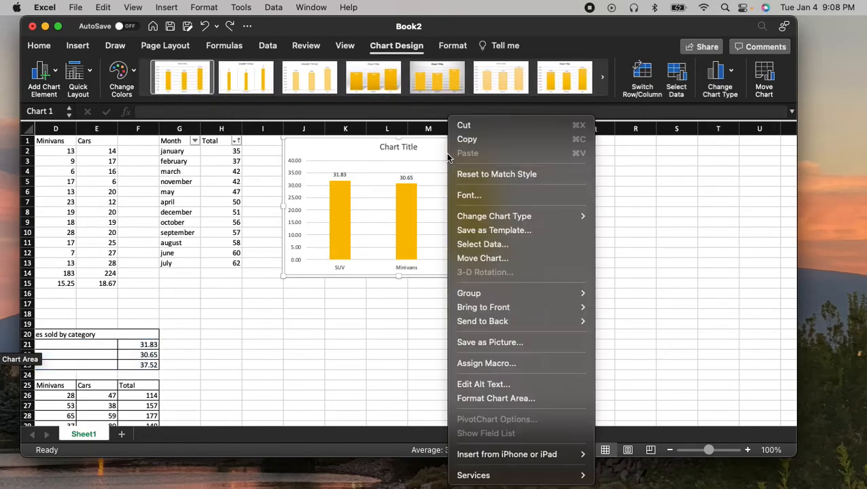
mouse_move(503, 221)
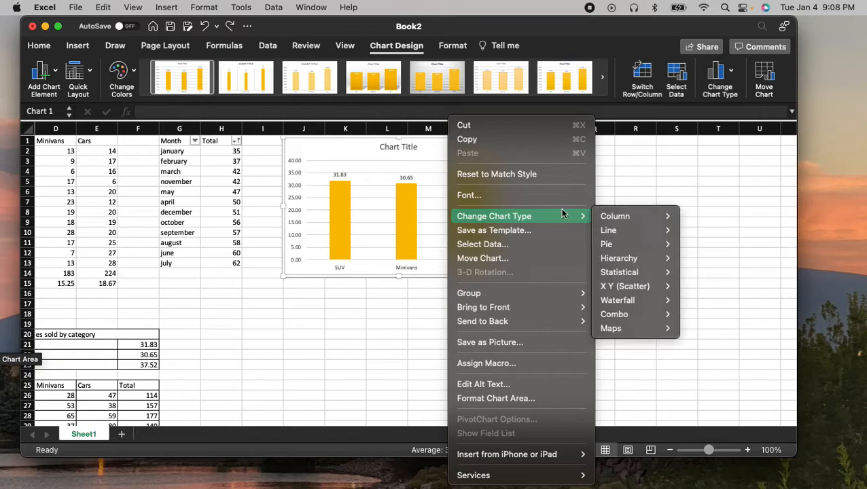
mouse_move(665, 219)
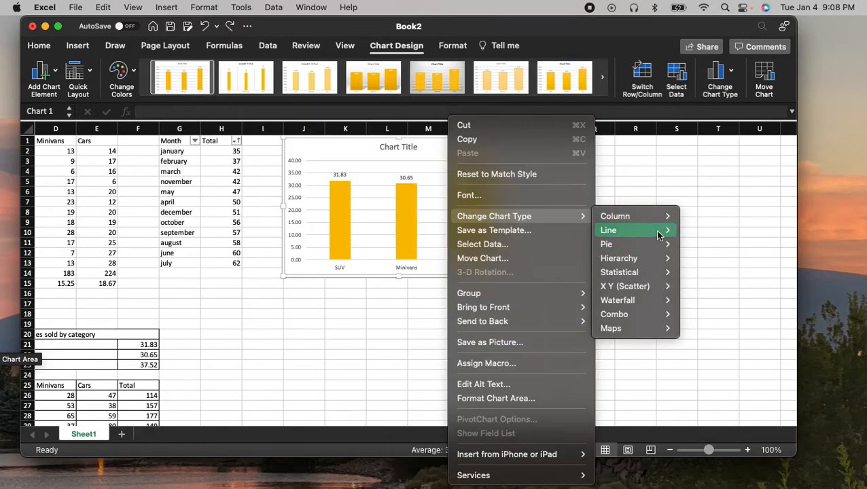
left_click(707, 209)
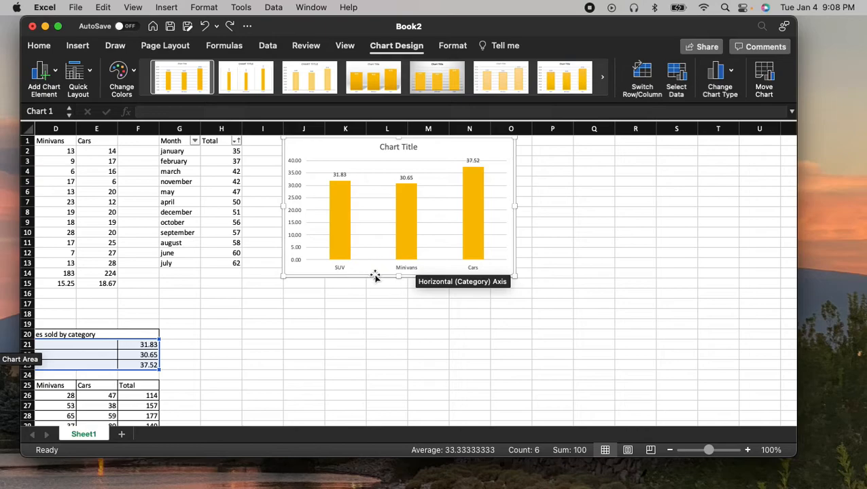
Step: Replace the column chart's placeholder title with "Vehicle sold by category"
left_click(414, 150)
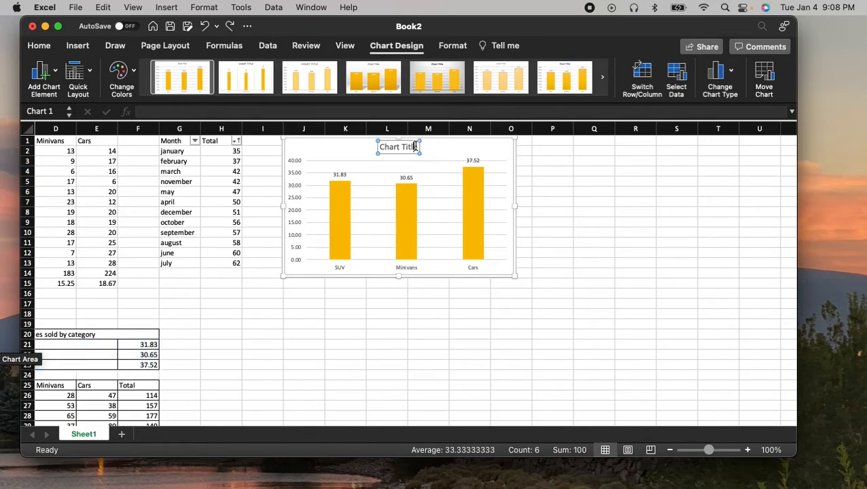
key("BackSpace")
key("BackSpace")
key("BackSpace")
key("BackSpace")
key("BackSpace")
key("BackSpace")
key("BackSpace")
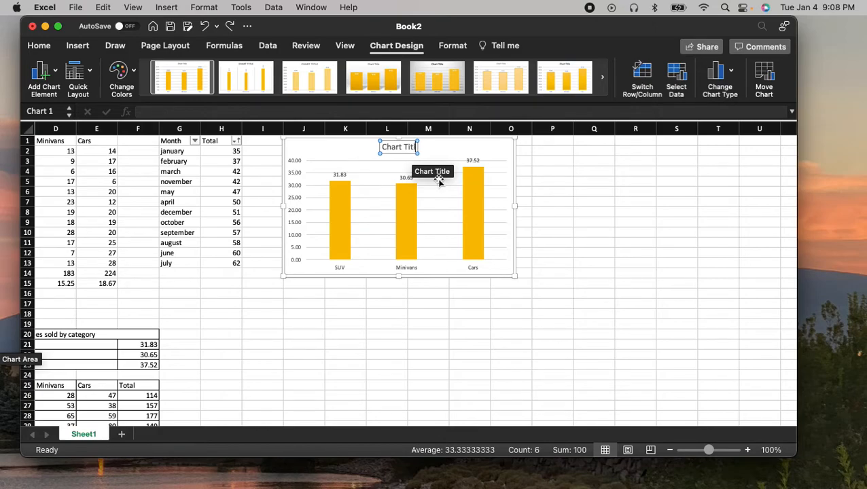
key("BackSpace")
key("BackSpace")
key("BackSpace")
key("BackSpace")
type("Vehoc")
key("BackSpace")
key("BackSpace")
type("icl")
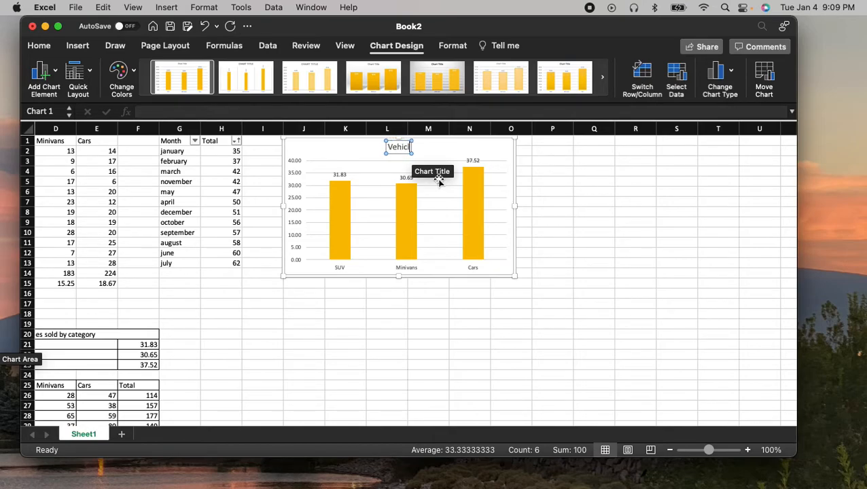
type("e sp")
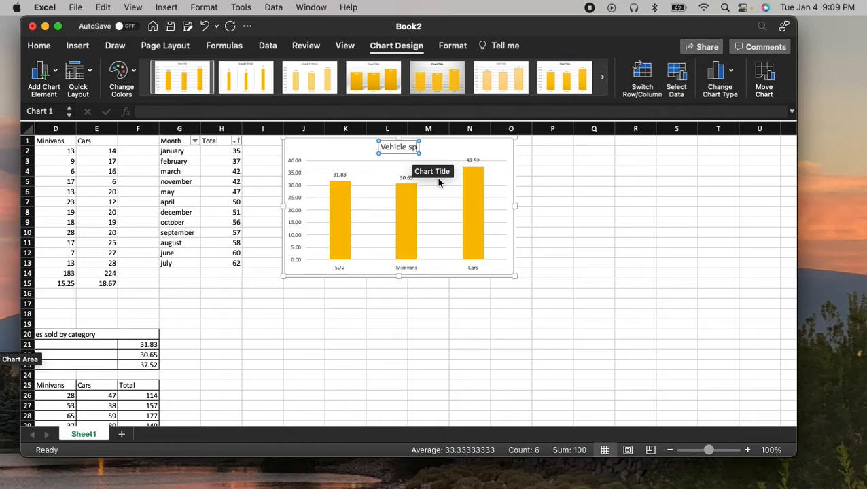
key("BackSpace")
type("old by category")
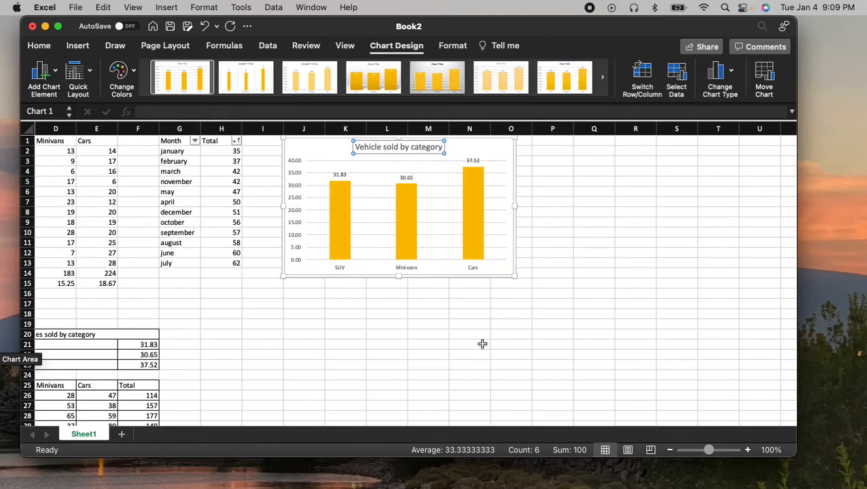
left_click(429, 365)
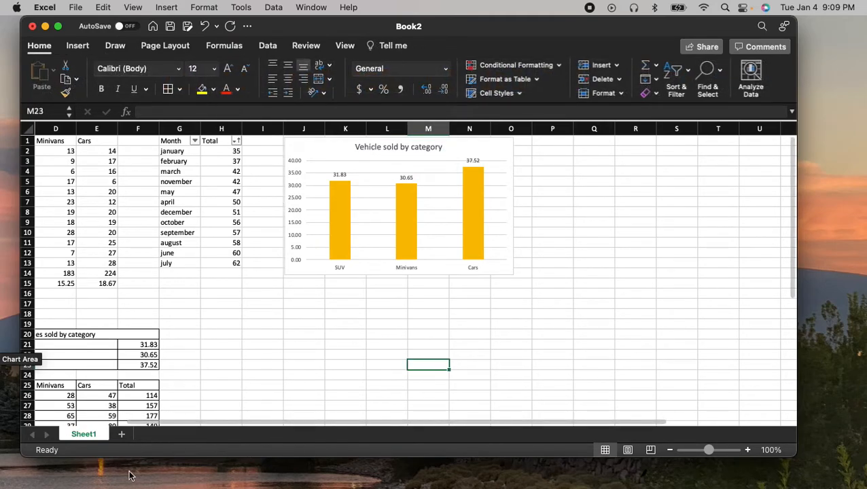
Step: Insert a 3-D pie chart of the category totals in C14:E14 and move it directly below the column chart
scroll(505, 412, "down", 1)
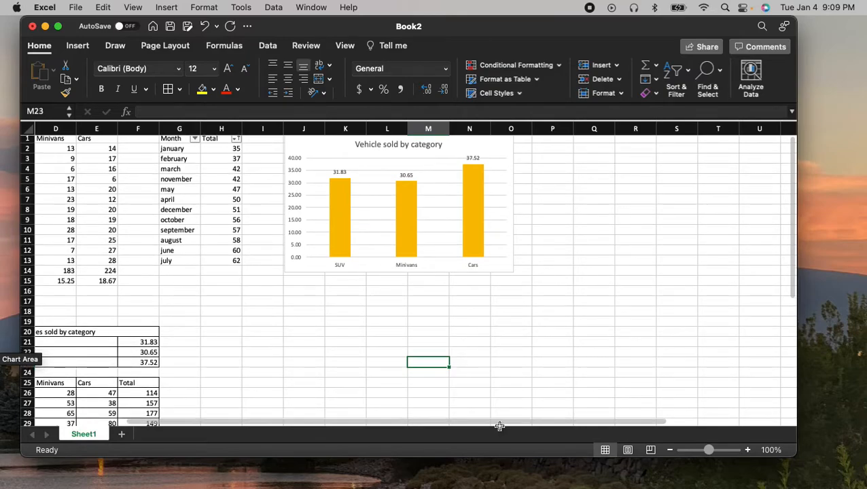
scroll(484, 421, "left", 3)
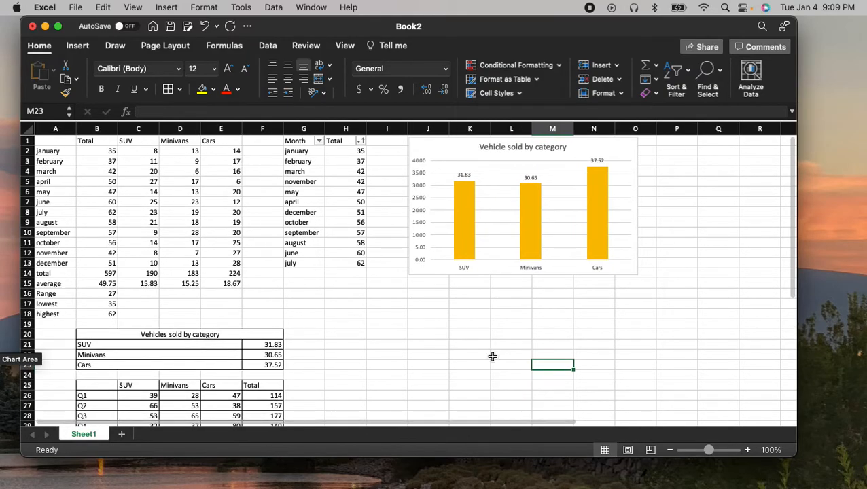
scroll(492, 358, "down", 5)
scroll(492, 359, "up", 3)
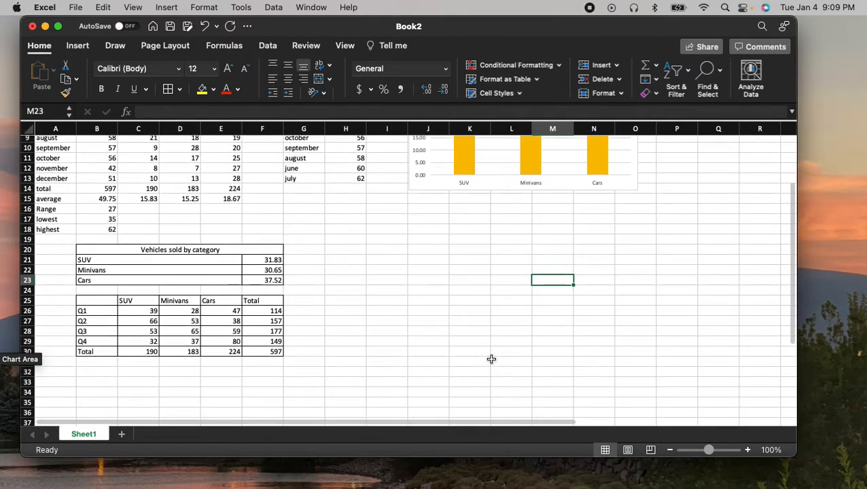
scroll(490, 358, "up", 2)
left_click_drag(152, 231, 213, 233)
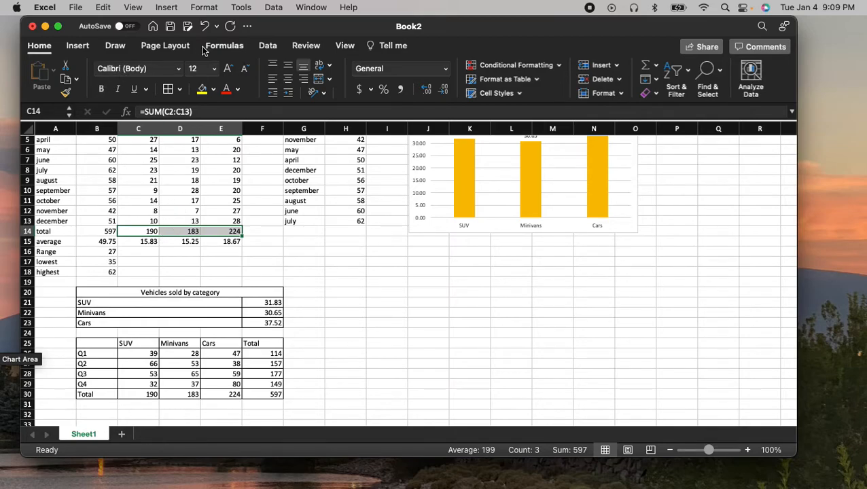
left_click(79, 49)
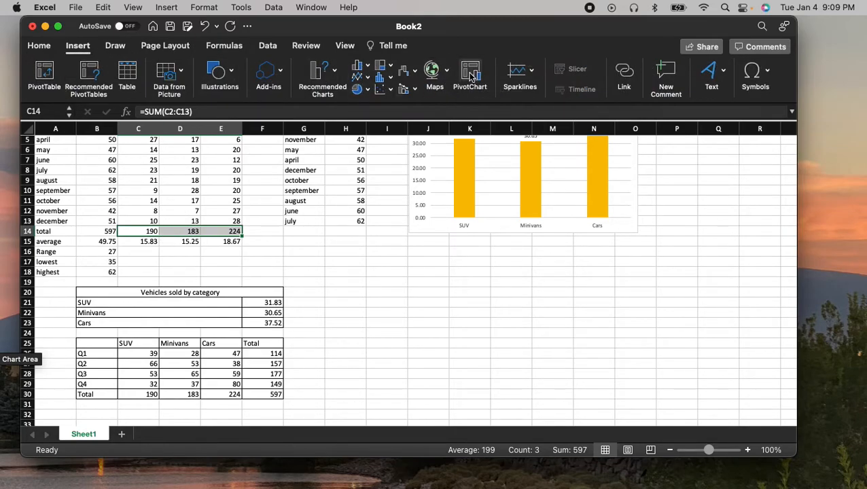
left_click(367, 90)
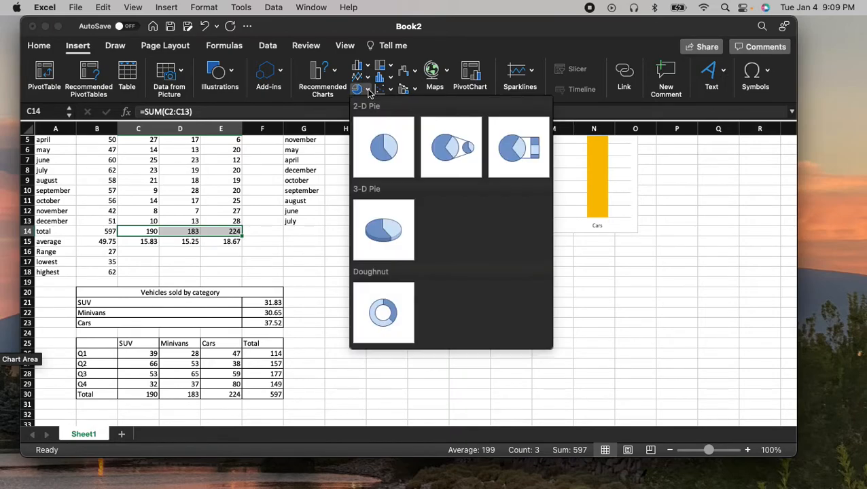
left_click(392, 233)
left_click_drag(499, 230, 609, 267)
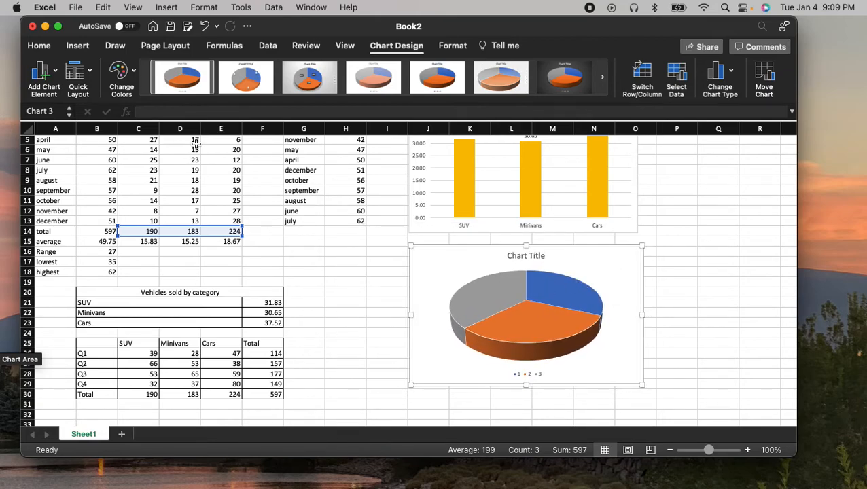
Step: Browse the pie chart's styles, try changing it to a Pie of Pie chart, and undo the type change
left_click(603, 77)
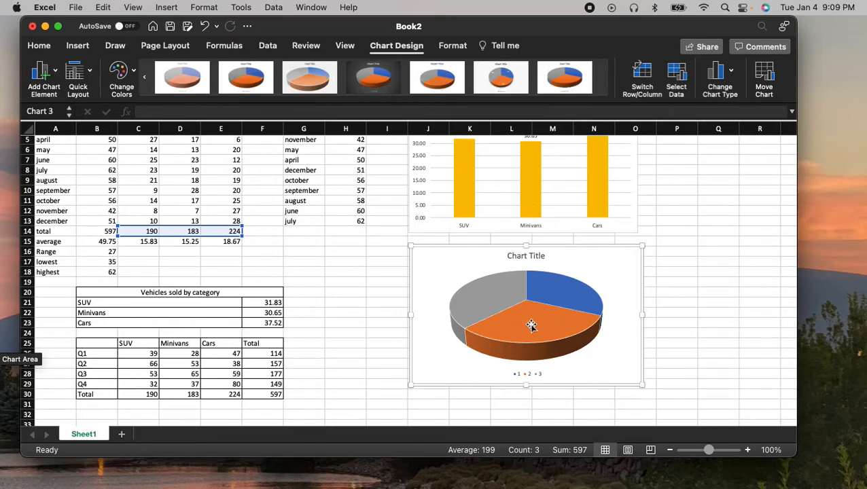
mouse_move(519, 318)
right_click(614, 272)
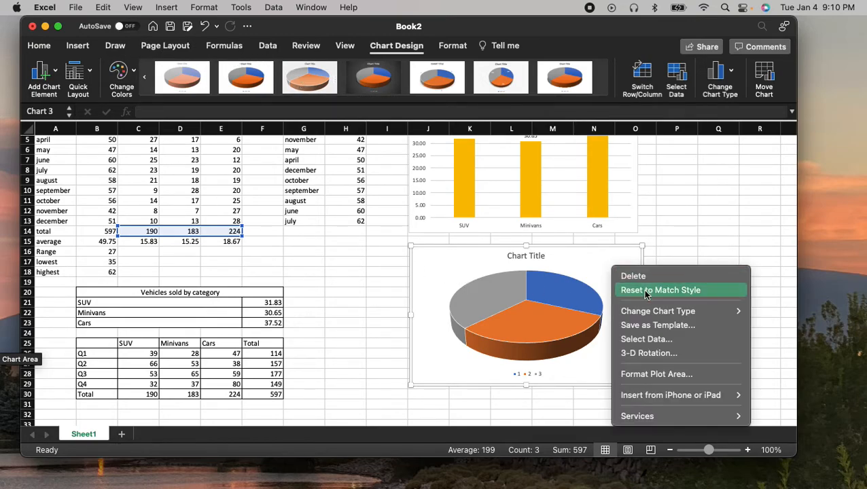
mouse_move(669, 314)
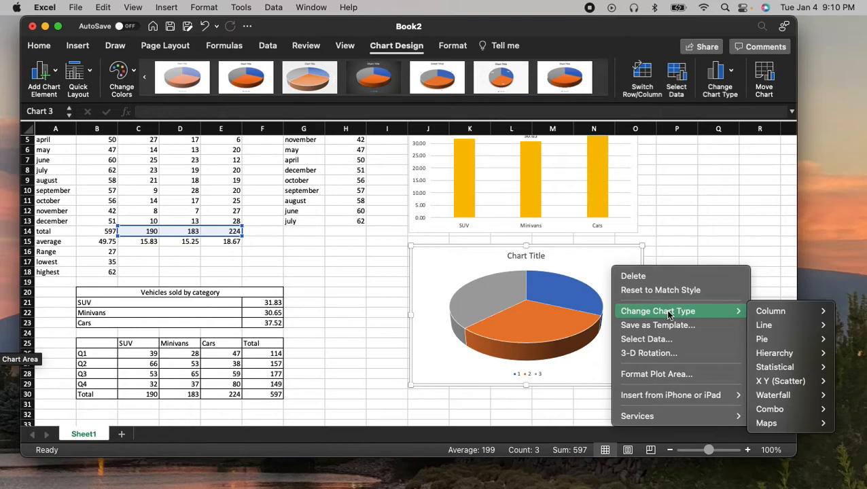
mouse_move(764, 340)
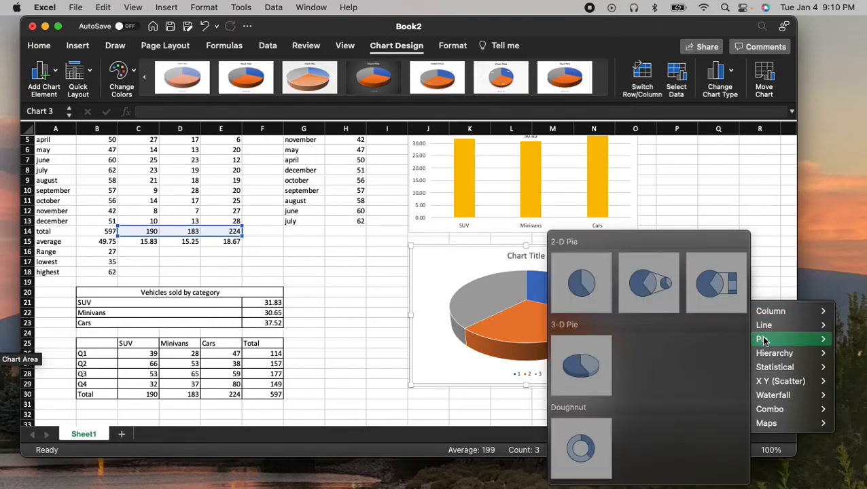
left_click(662, 294)
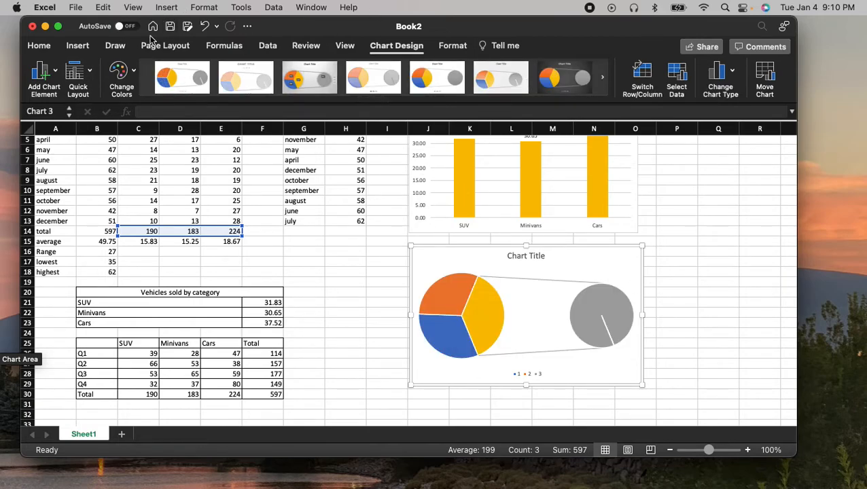
left_click(204, 26)
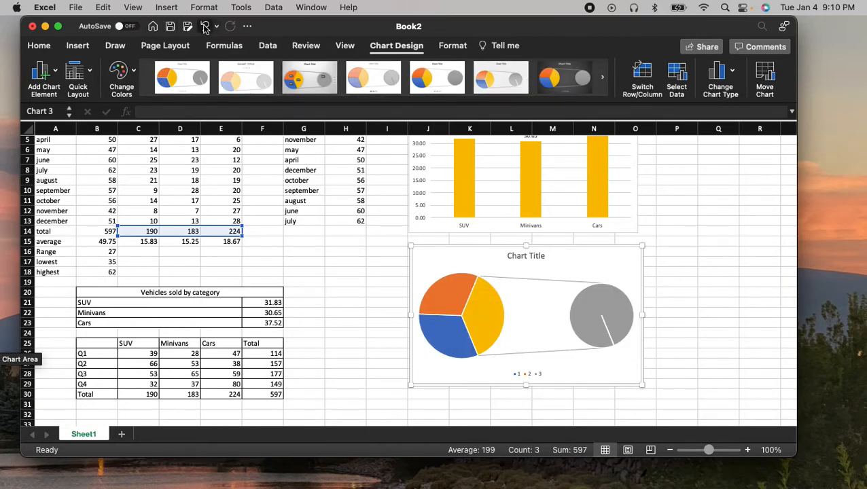
Step: Change the 3-D pie chart of category totals to a Doughnut chart
right_click(593, 280)
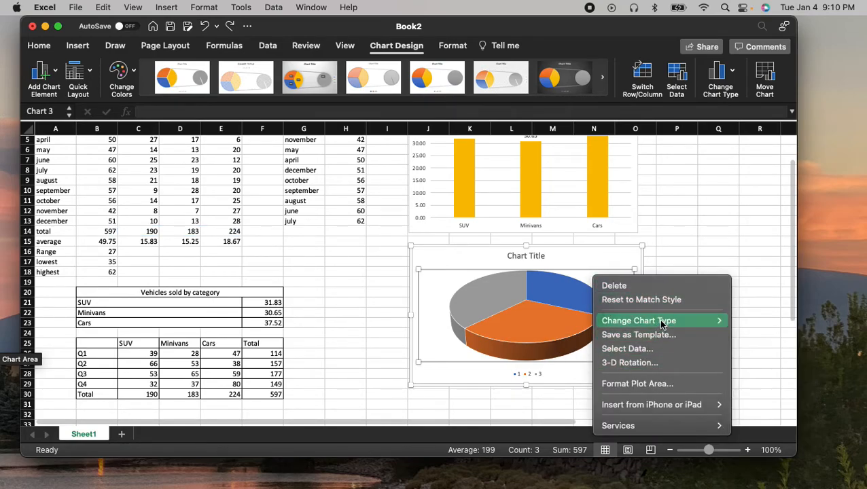
mouse_move(665, 324)
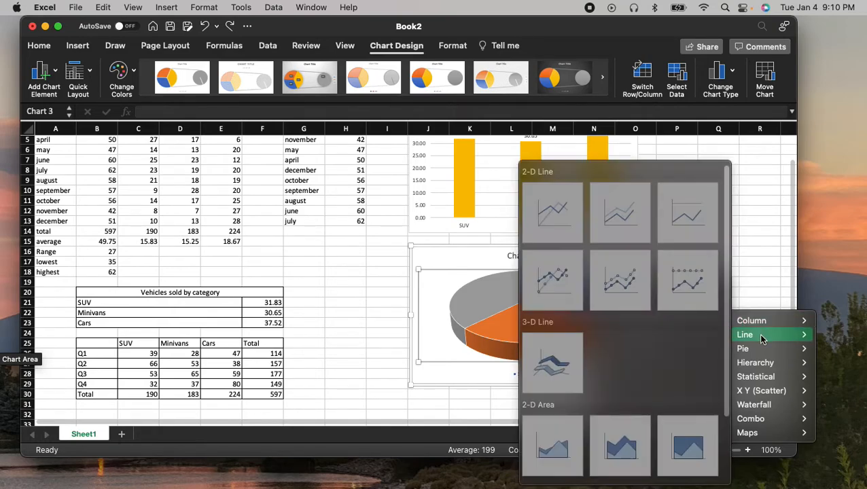
mouse_move(762, 354)
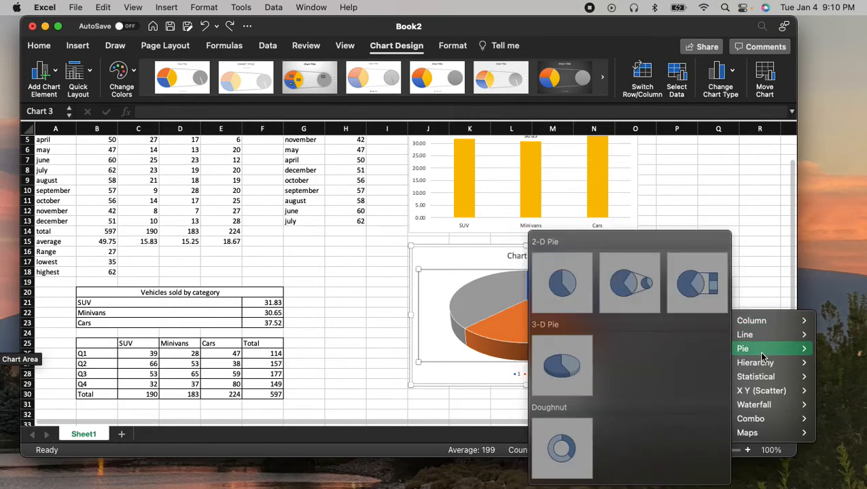
left_click(563, 445)
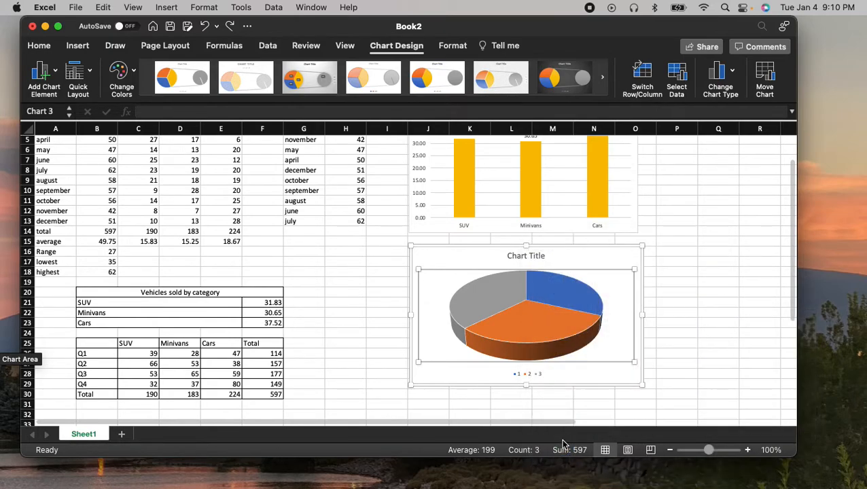
left_click(711, 343)
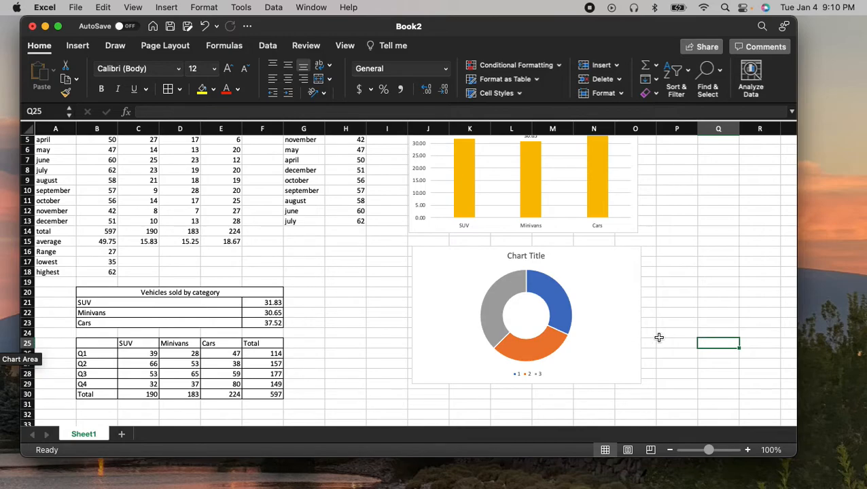
scroll(659, 337, "down", 2)
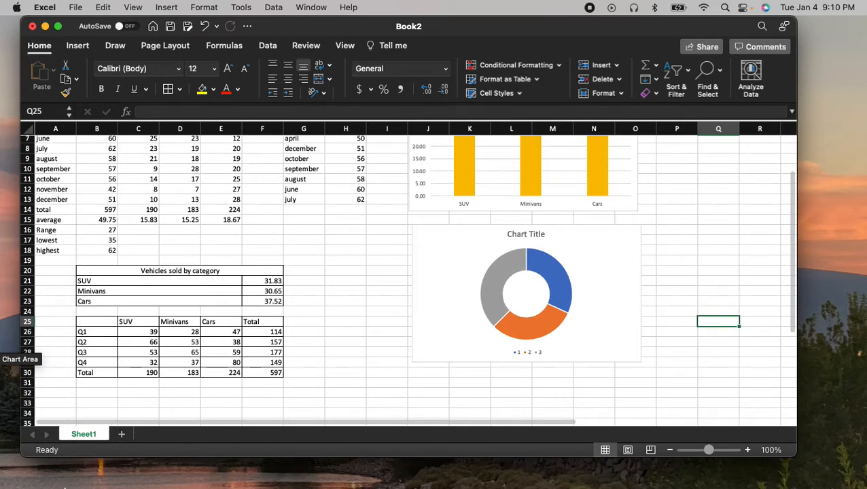
scroll(612, 309, "down", 6)
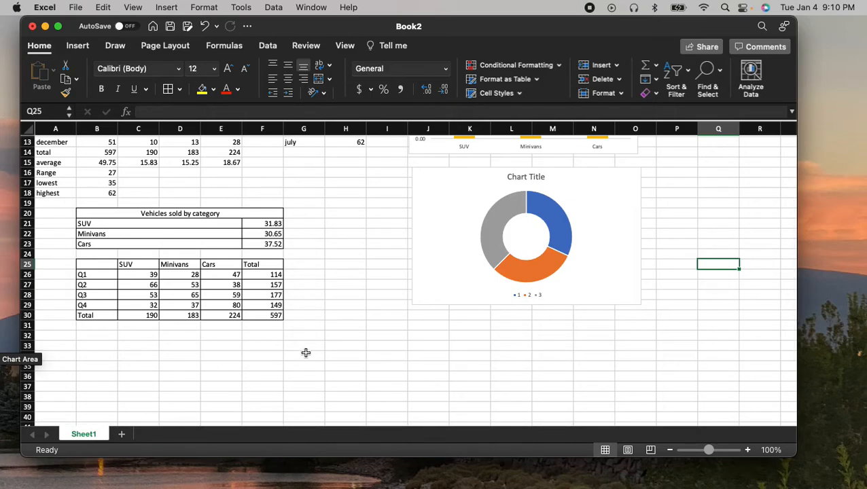
scroll(306, 353, "up", 1)
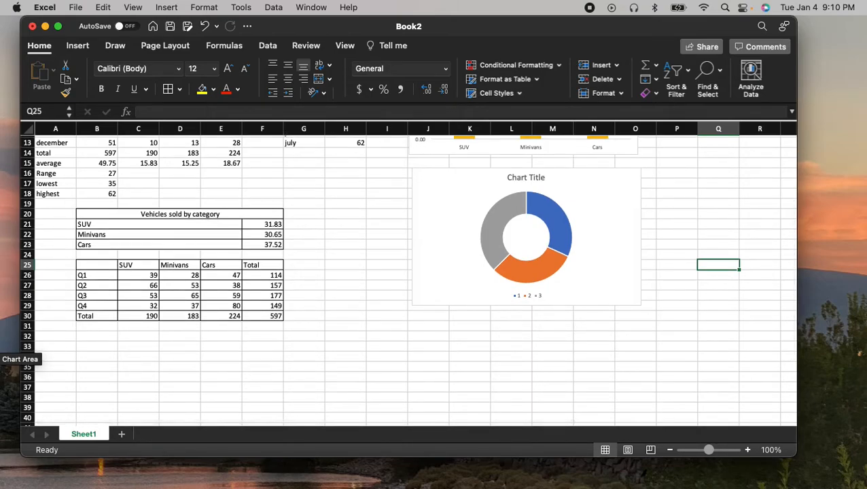
left_click(526, 238)
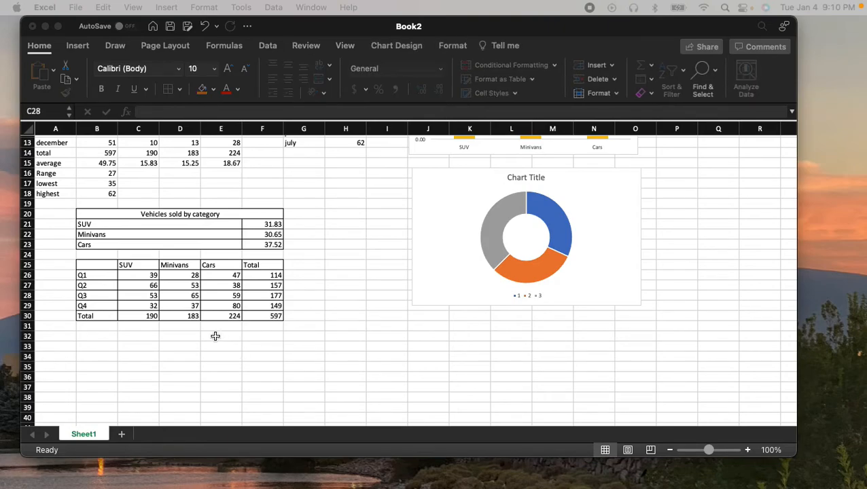
scroll(399, 301, "down", 1)
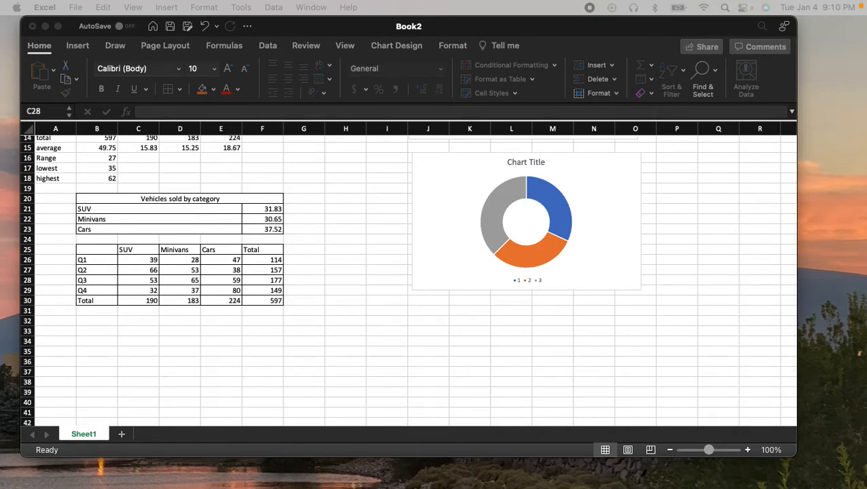
left_click(496, 364)
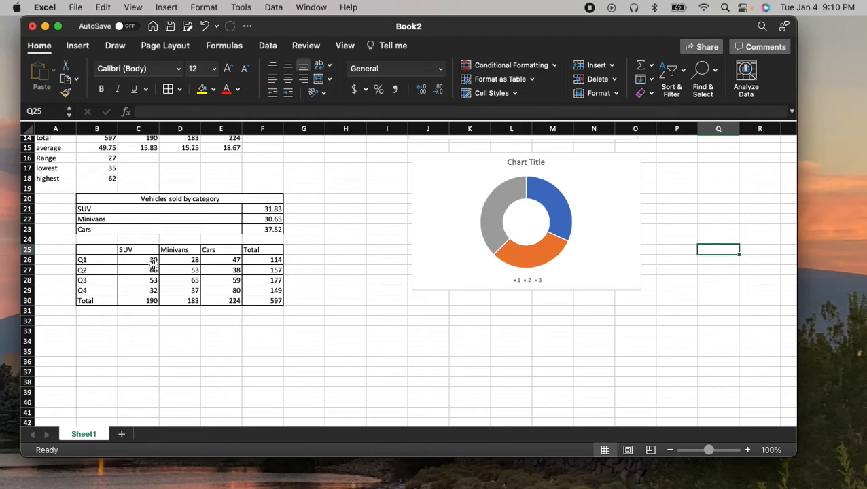
Step: Insert a Clustered Bar chart of the quarterly category sales in C26:E29 and move it below the doughnut chart
left_click_drag(138, 263, 220, 296)
left_click_drag(221, 288, 221, 288)
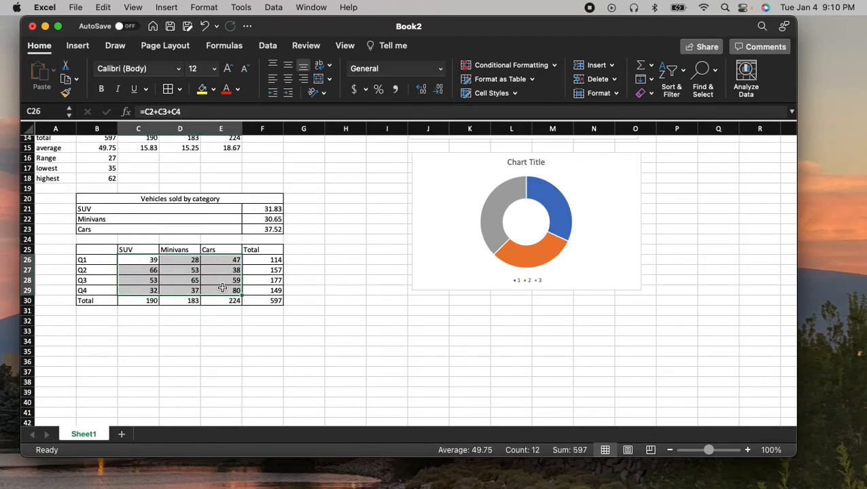
left_click(78, 47)
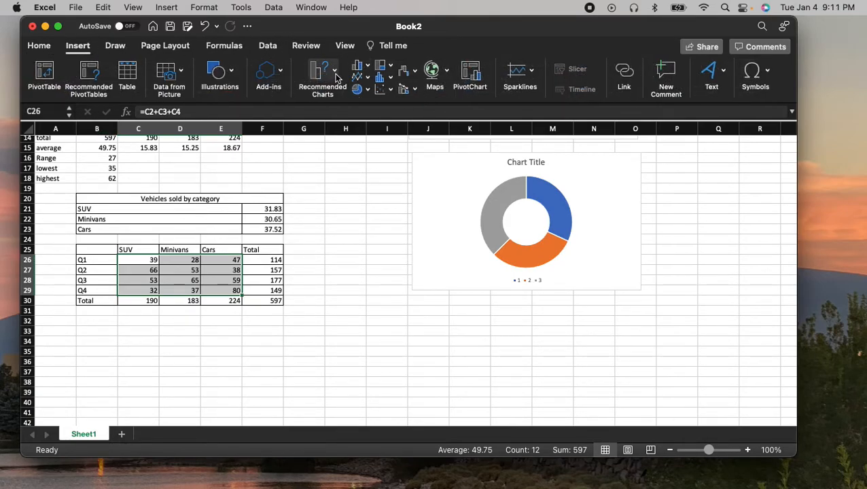
left_click(335, 72)
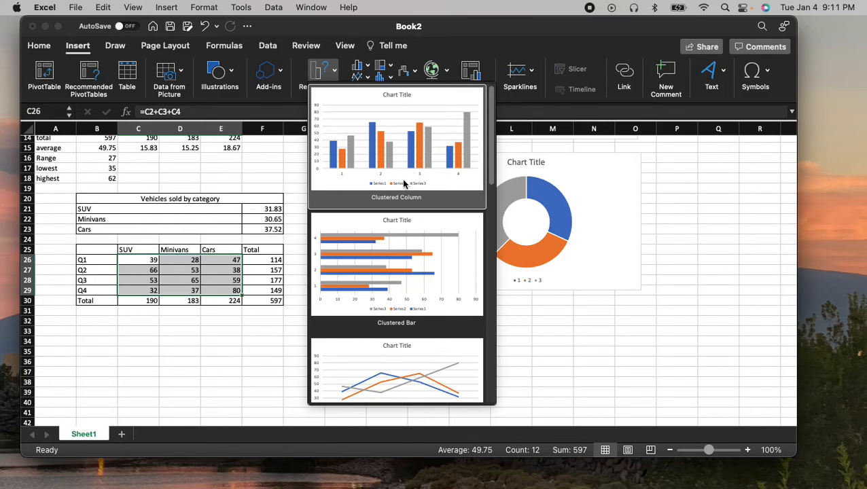
left_click(397, 265)
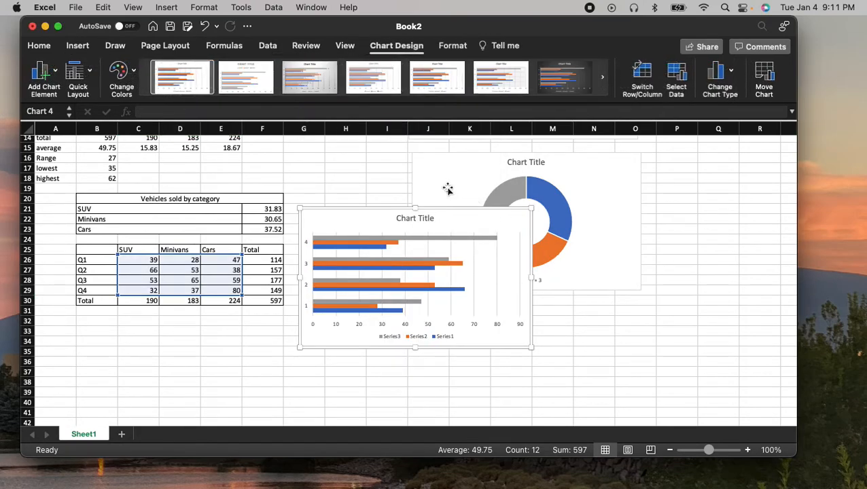
left_click_drag(457, 216, 573, 310)
scroll(643, 290, "down", 1)
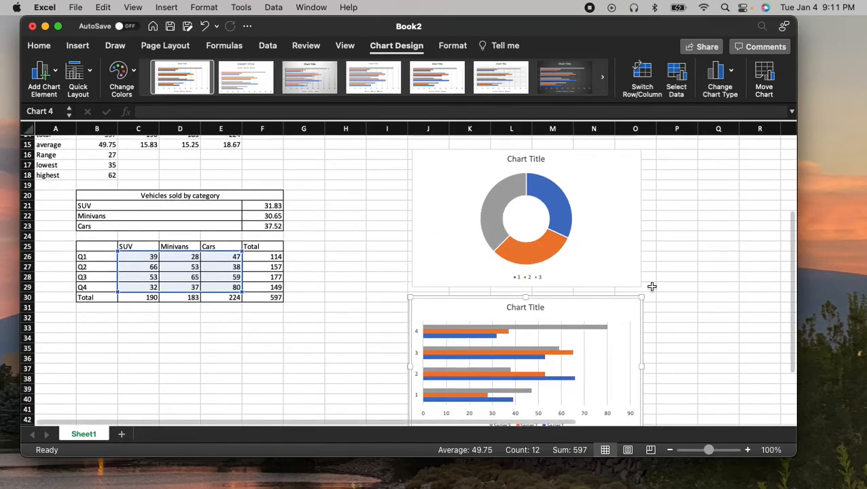
Step: Insert a Scatter chart of the monthly totals in A2:B13 and move it beside the column chart, leaving a small gap
left_click(677, 79)
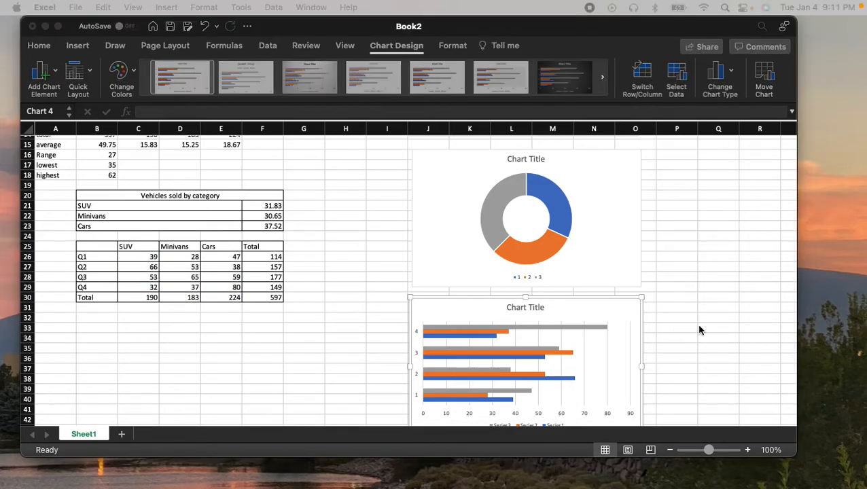
scroll(730, 335, "up", 5)
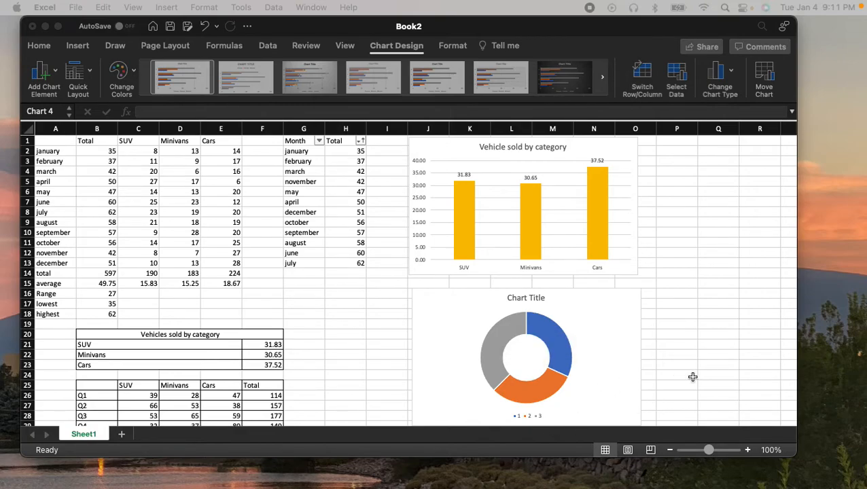
left_click(641, 405)
left_click_drag(563, 423, 545, 423)
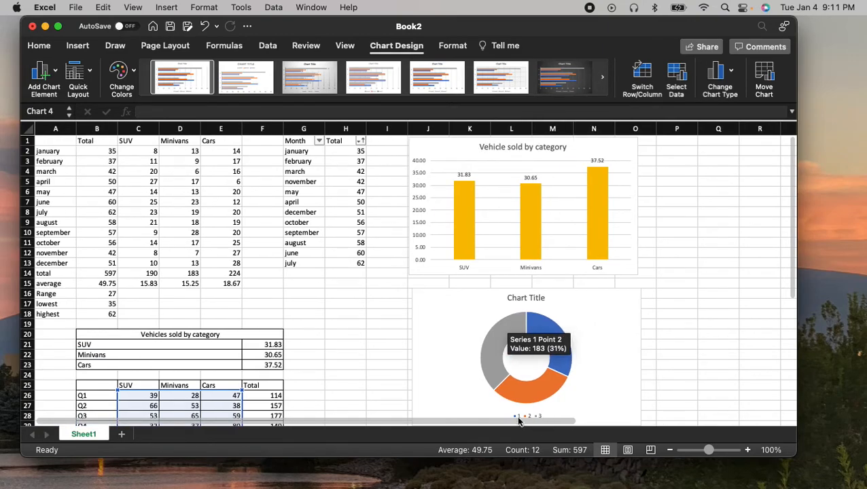
left_click(96, 151)
left_click_drag(50, 154, 104, 262)
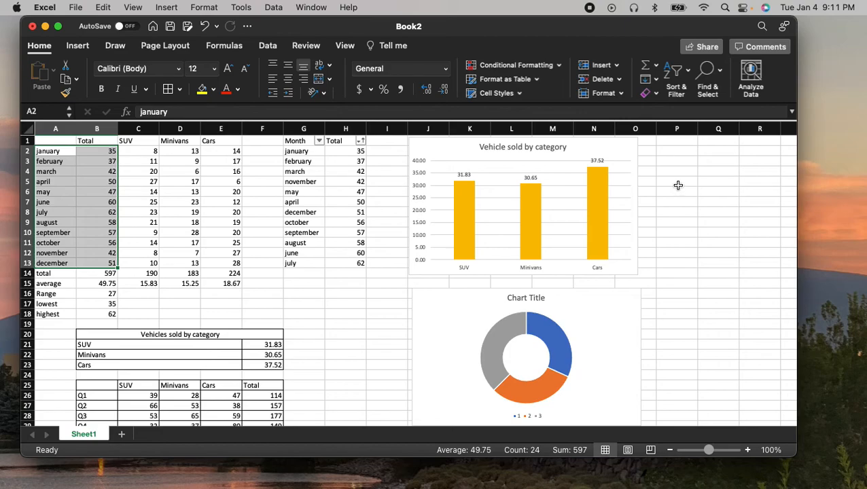
left_click(79, 46)
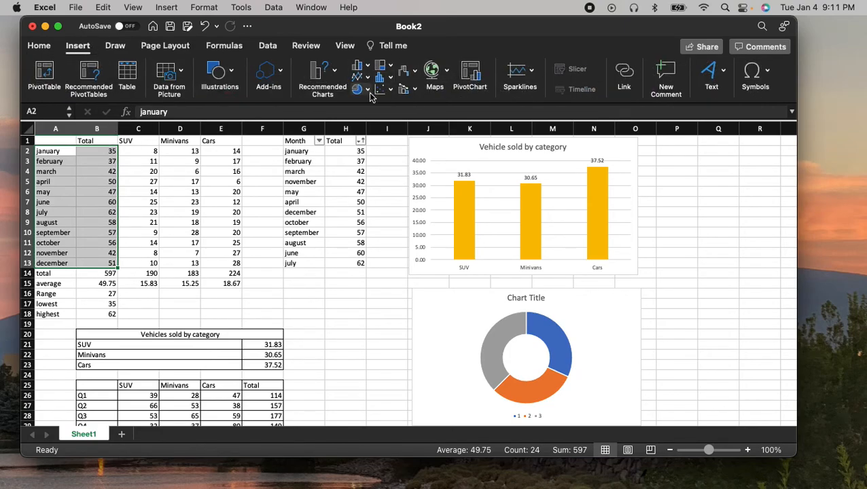
left_click(391, 90)
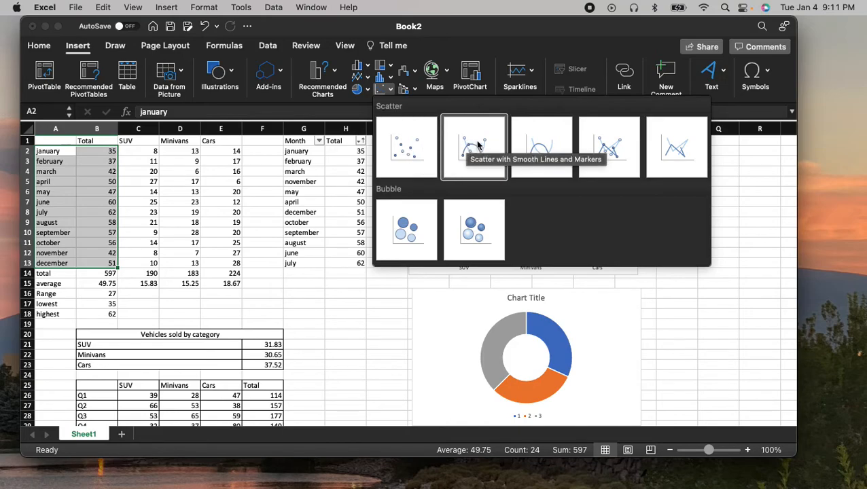
left_click(418, 151)
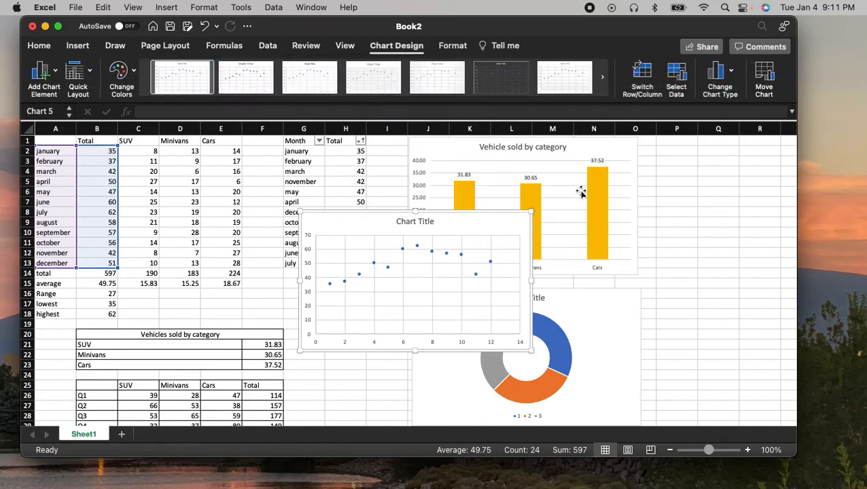
left_click_drag(467, 230, 734, 176)
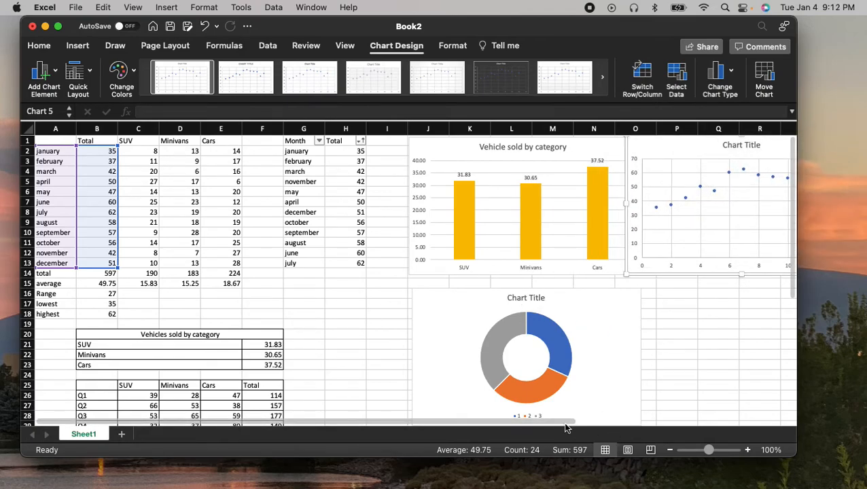
left_click_drag(593, 425, 721, 426)
left_click_drag(559, 145, 593, 136)
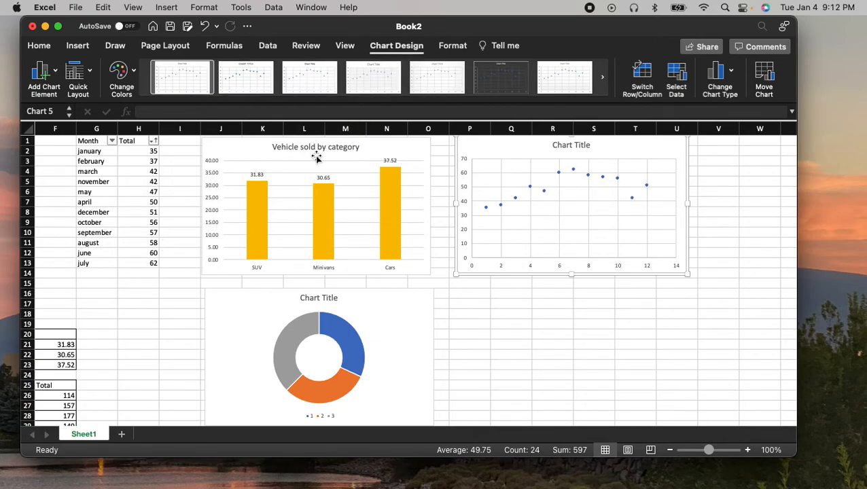
Step: Try several chart styles on the scatter chart, including the dark and blue ones, and reapply the first style
left_click(238, 77)
left_click(315, 83)
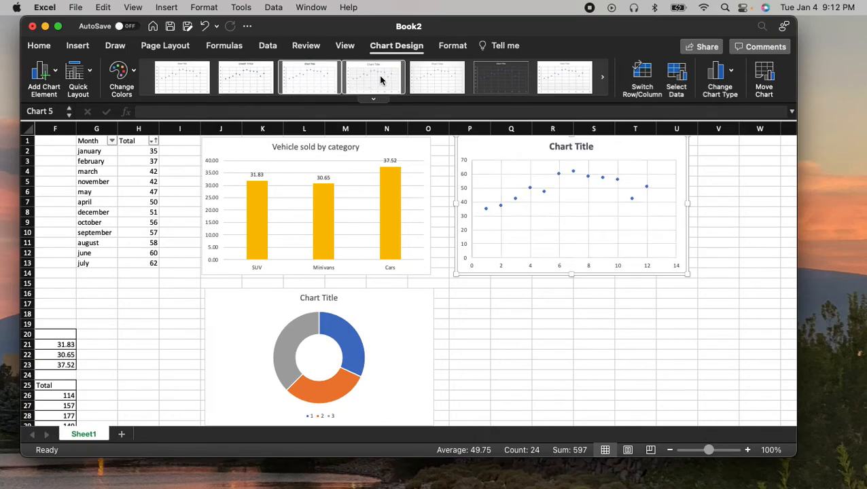
left_click(385, 74)
left_click(444, 75)
left_click(578, 76)
left_click(500, 92)
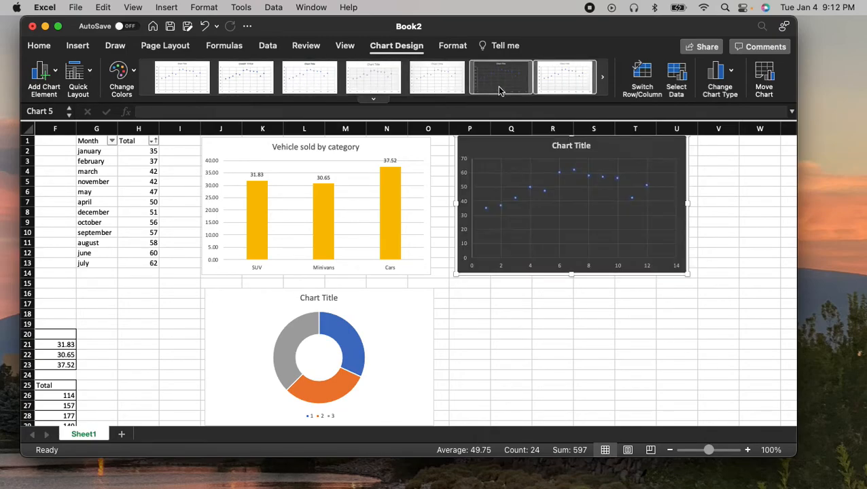
left_click(196, 81)
left_click(602, 77)
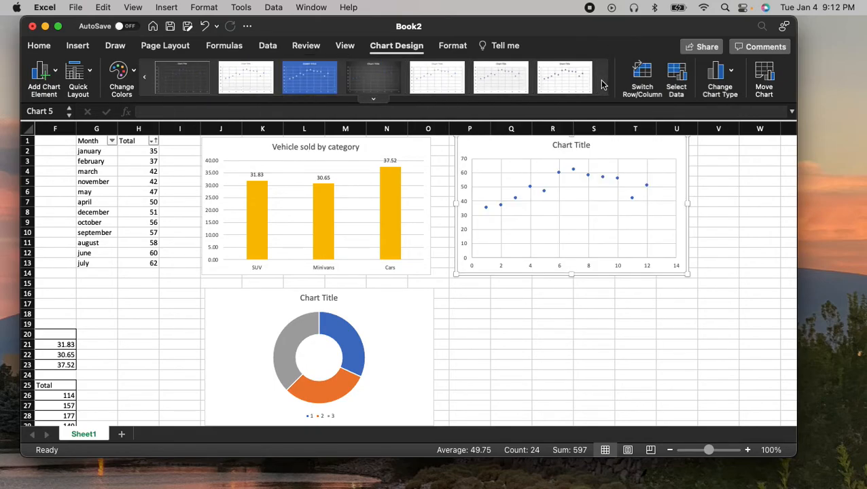
left_click(315, 77)
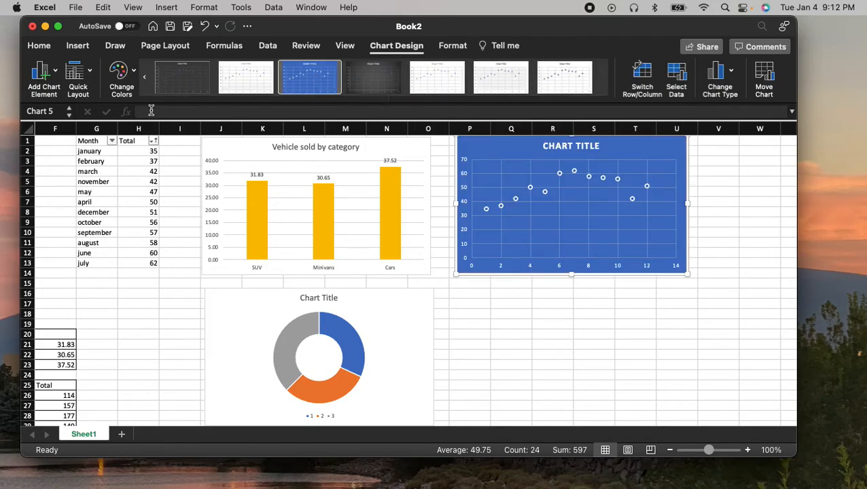
left_click(177, 82)
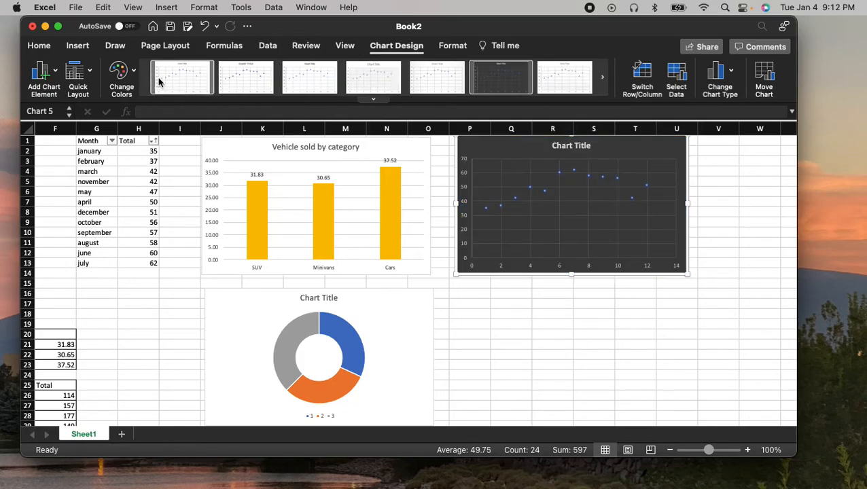
left_click(159, 82)
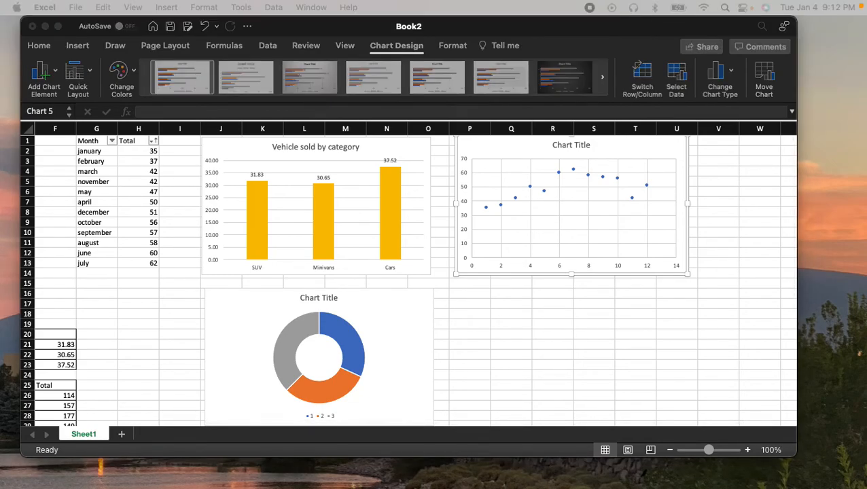
Step: Select the whole quarterly sales table in B25:F30 as the source for another chart
left_click(558, 385)
left_click_drag(534, 422, 425, 434)
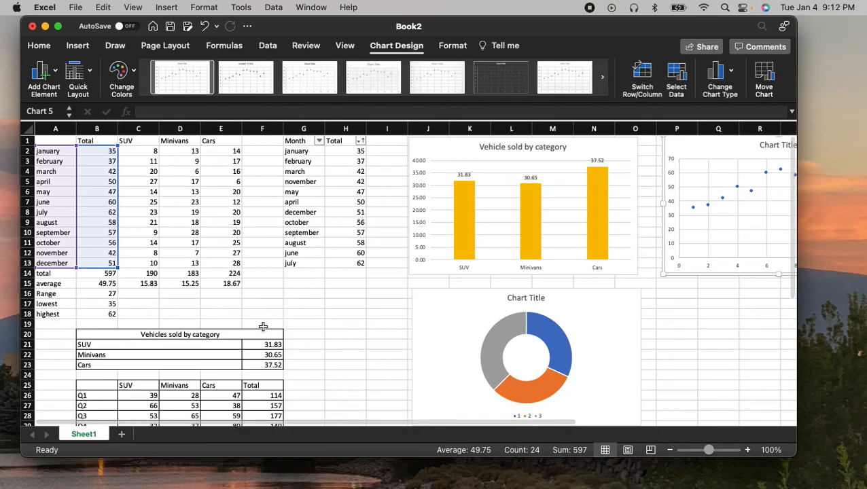
scroll(265, 329, "down", 5)
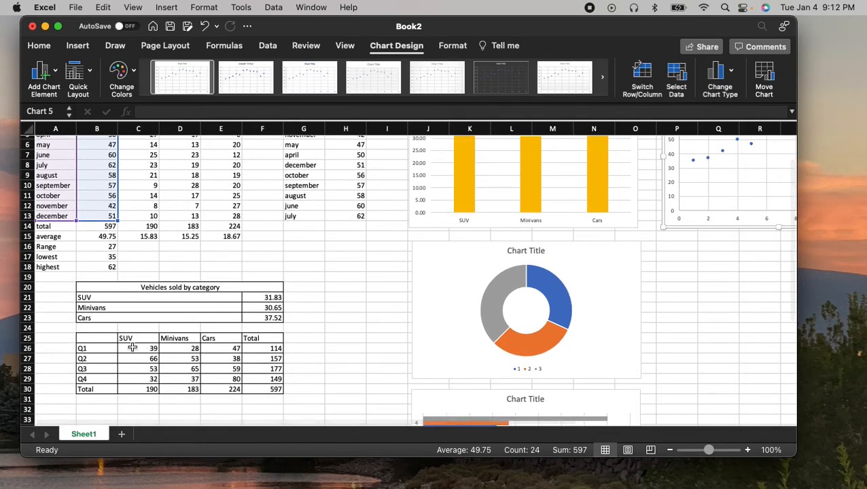
left_click_drag(96, 340, 268, 388)
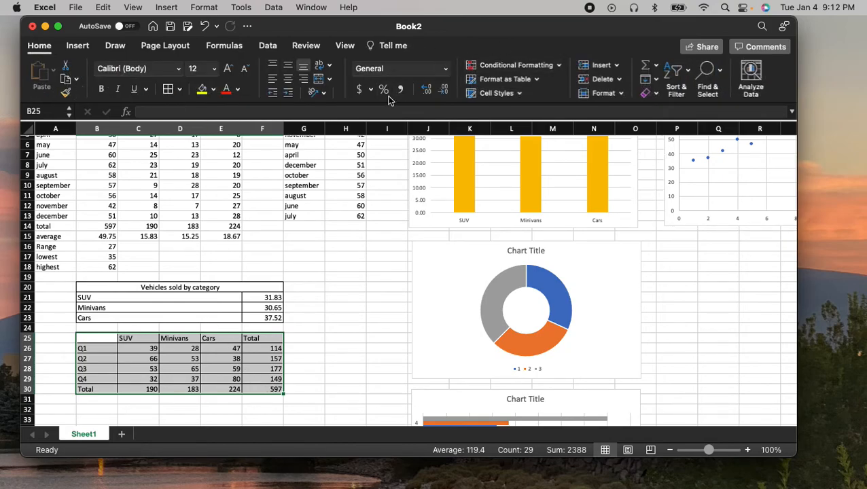
left_click(79, 47)
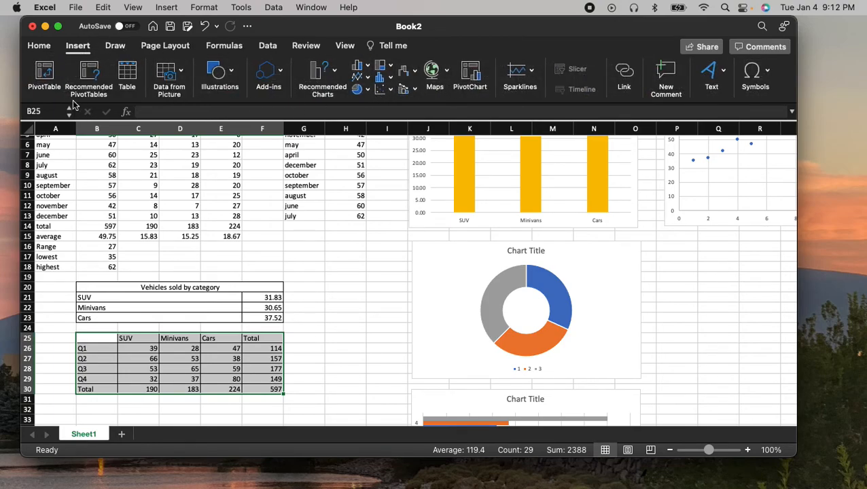
left_click(334, 73)
scroll(396, 231, "down", 5)
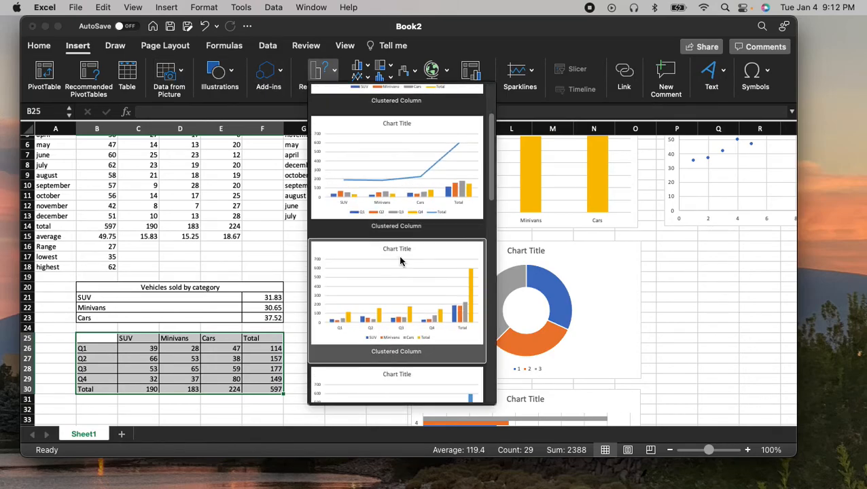
scroll(401, 260, "down", 2)
scroll(400, 260, "up", 2)
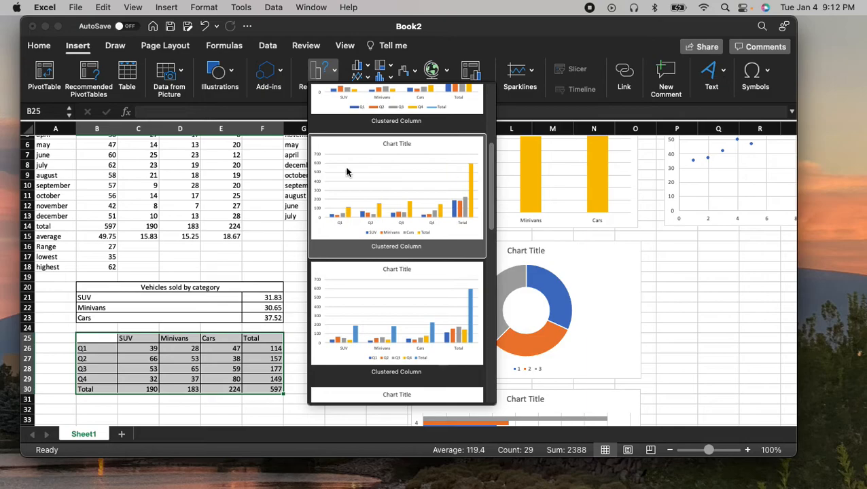
scroll(458, 204, "up", 3)
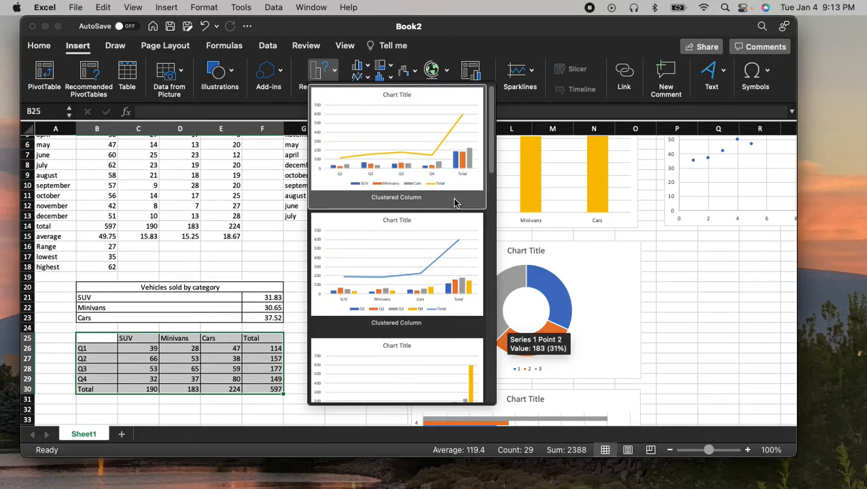
left_click(441, 43)
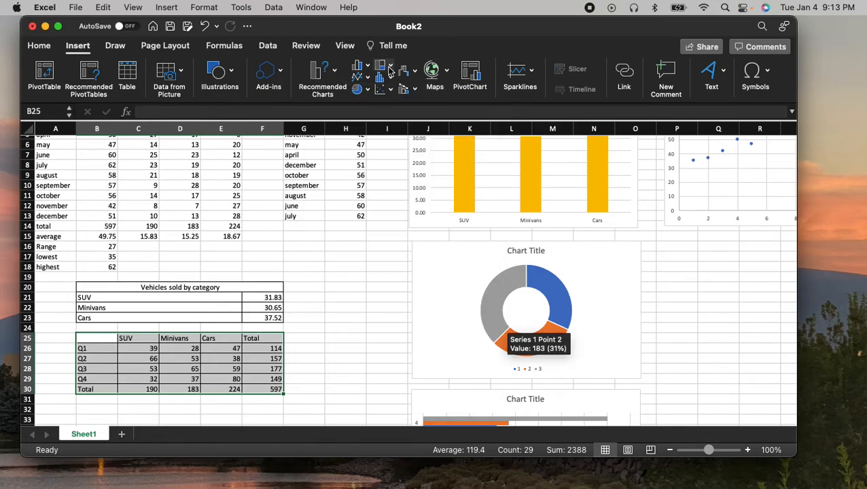
Step: Insert a Treemap chart of the selected quarterly table, inspect its block values, and move it beside the doughnut chart
left_click(391, 68)
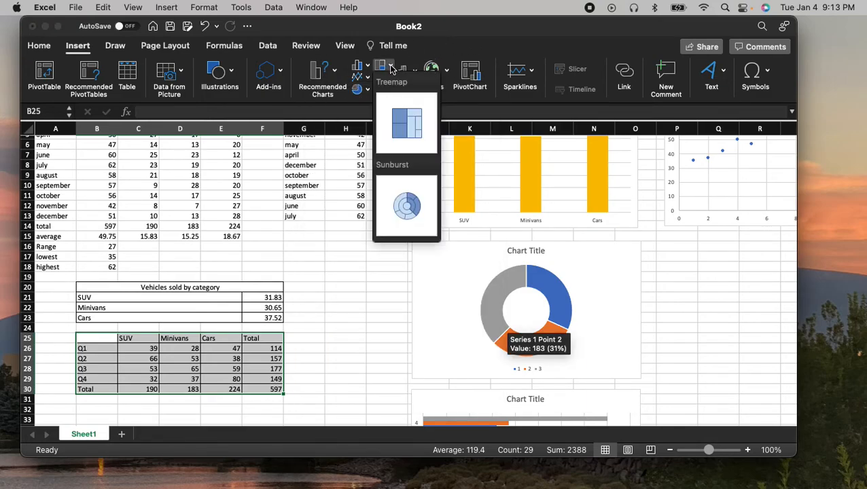
left_click(408, 129)
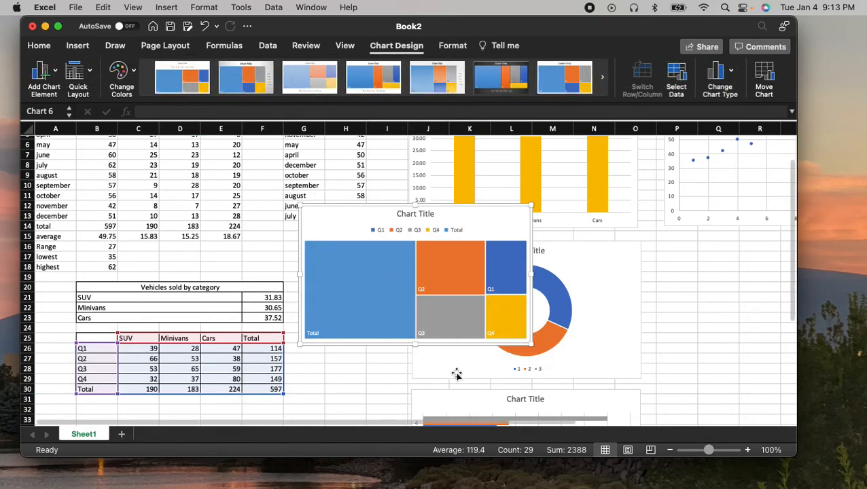
mouse_move(379, 267)
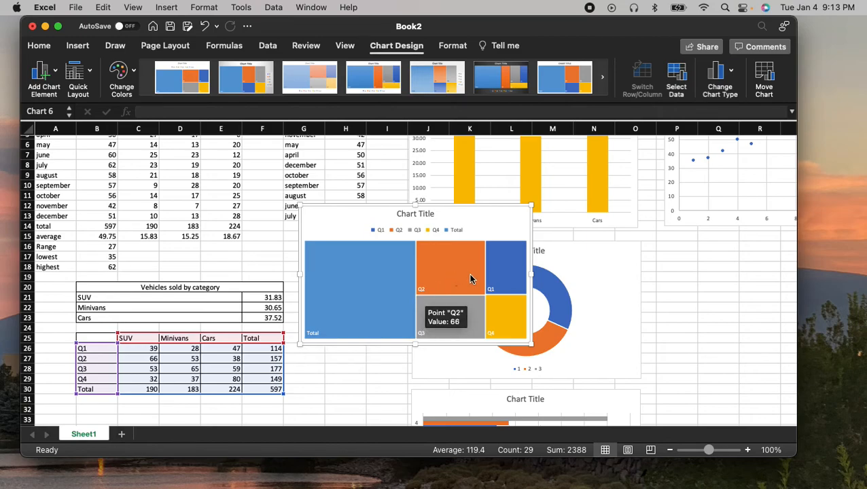
mouse_move(509, 333)
mouse_move(514, 289)
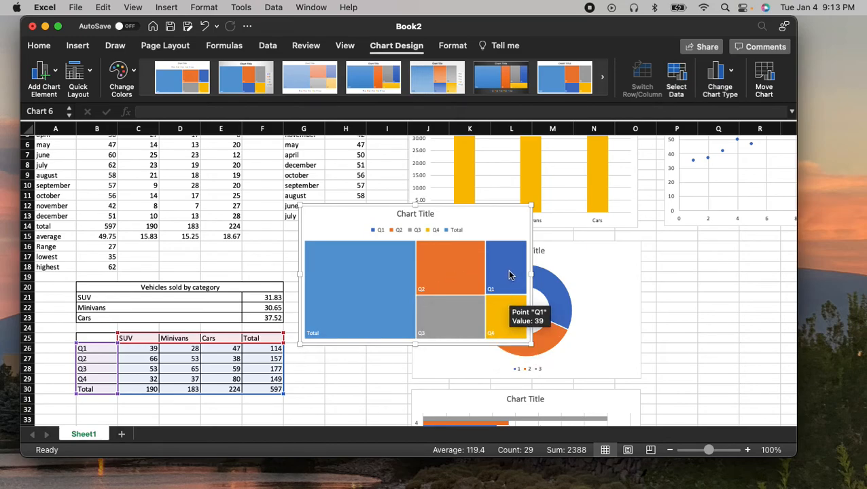
mouse_move(462, 283)
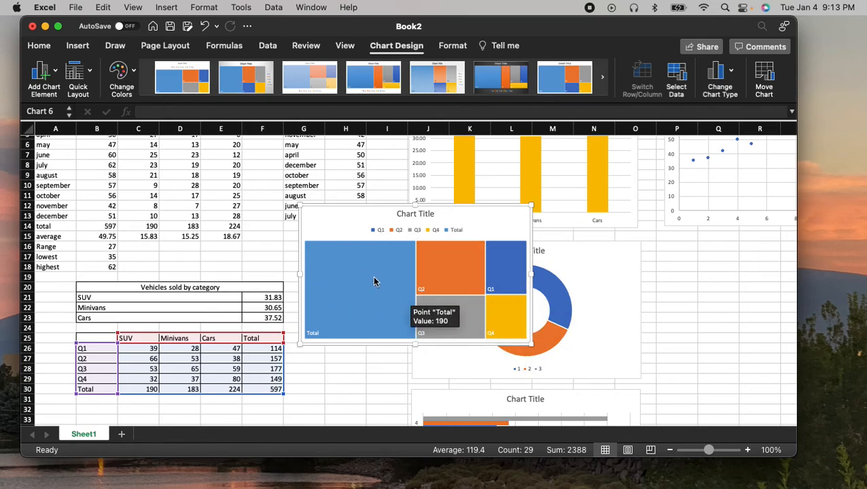
left_click_drag(490, 208, 734, 252)
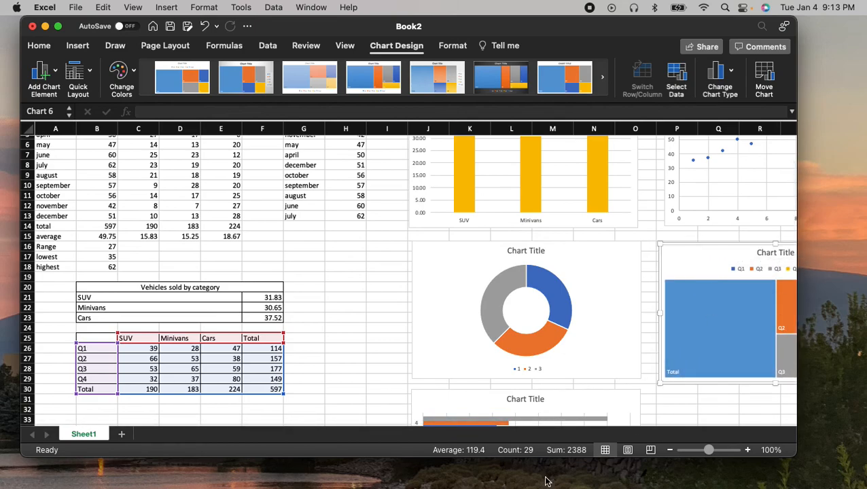
Step: Review the charts and tables across the sheet, highlighting the summary statistics in A14:B18
left_click_drag(630, 42, 609, 44)
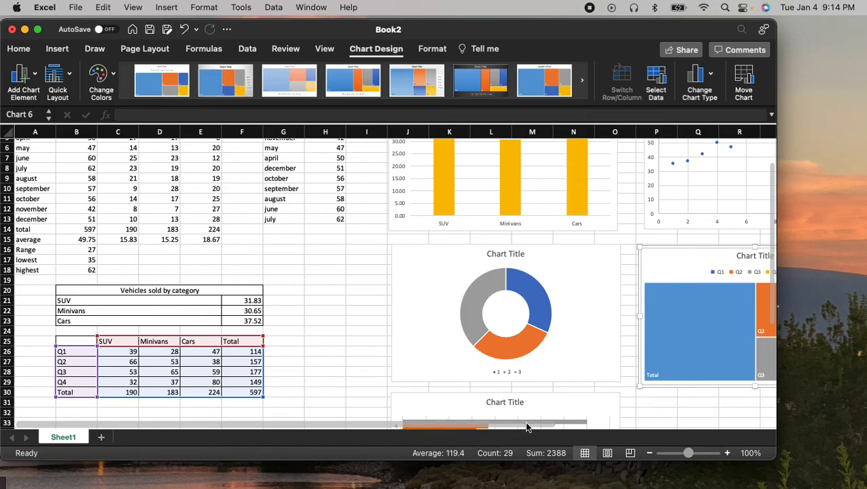
scroll(524, 418, "right", 5)
scroll(699, 384, "up", 3)
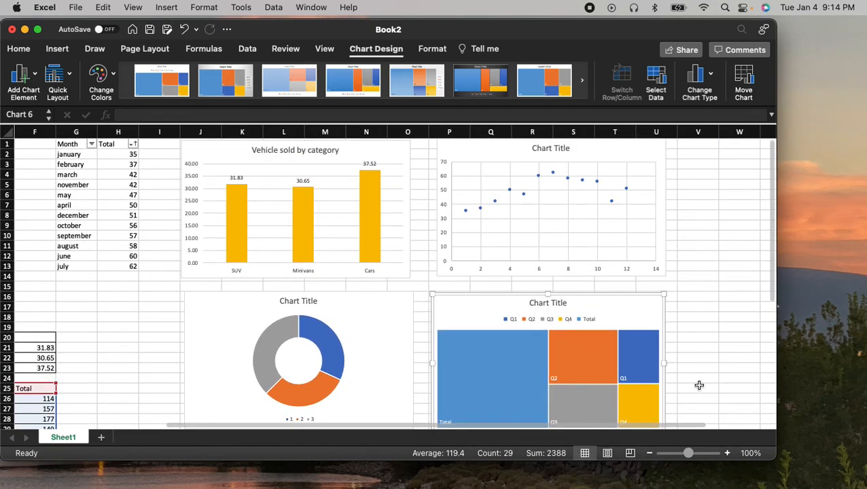
scroll(698, 385, "down", 4)
scroll(691, 426, "left", 5)
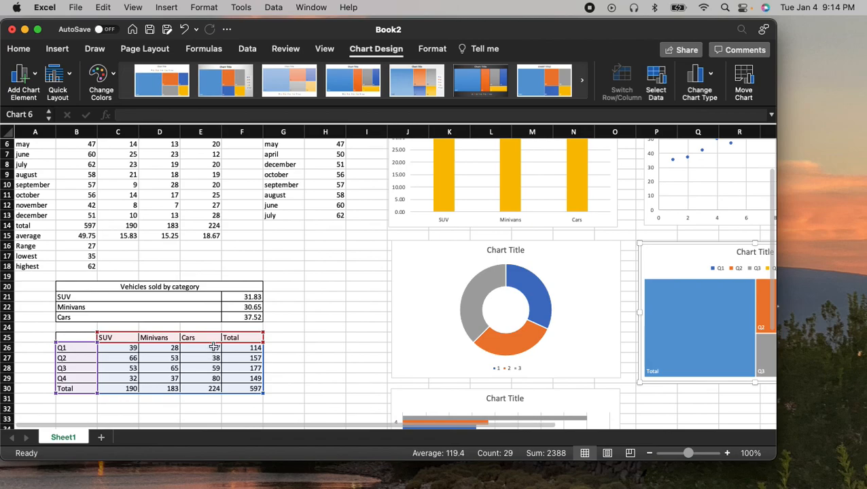
scroll(207, 344, "up", 2)
left_click_drag(27, 264, 81, 304)
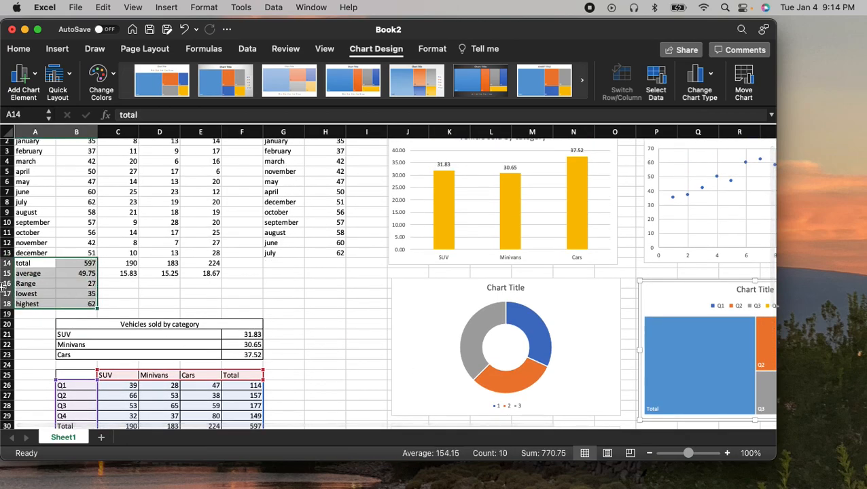